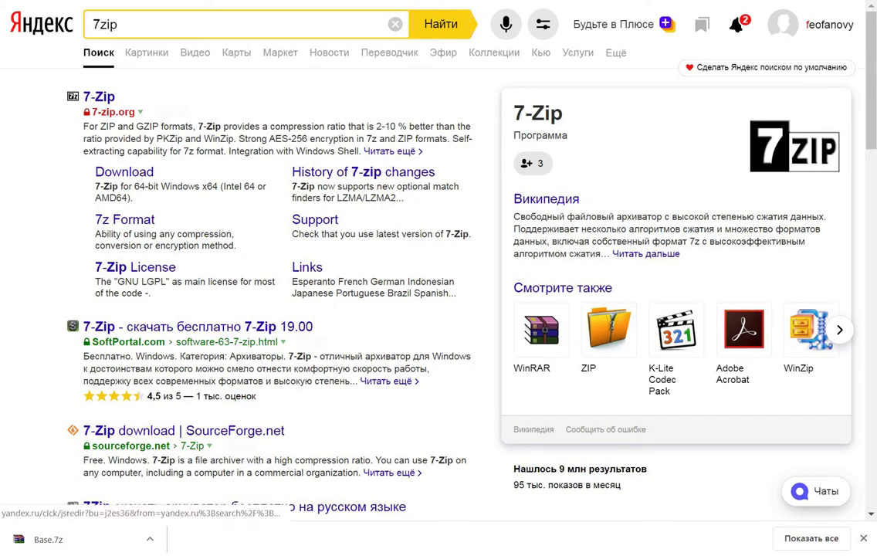
# Step: Try to open the official 7-zip.org site from the search results, close it, and open the 7-Zip project page on SourceForge instead
pyautogui.click(113, 112)
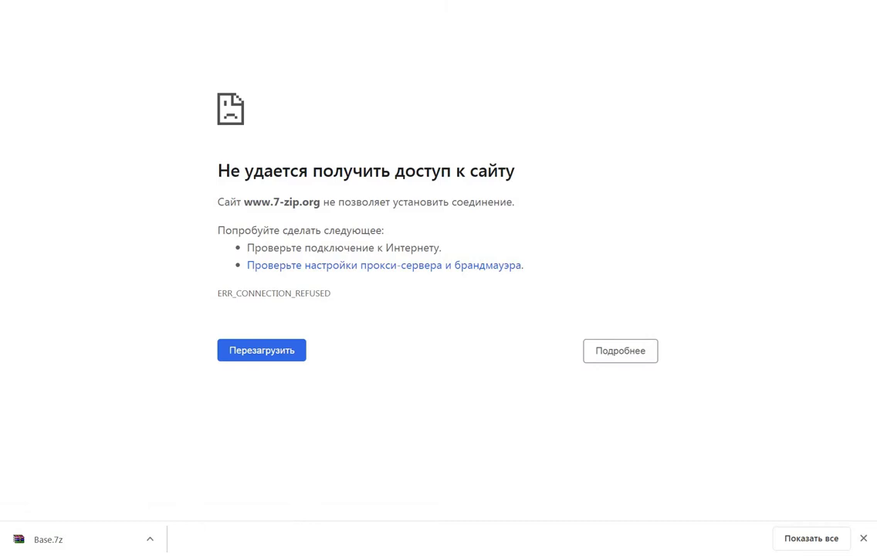
pyautogui.hotkey('ctrl', 'w')
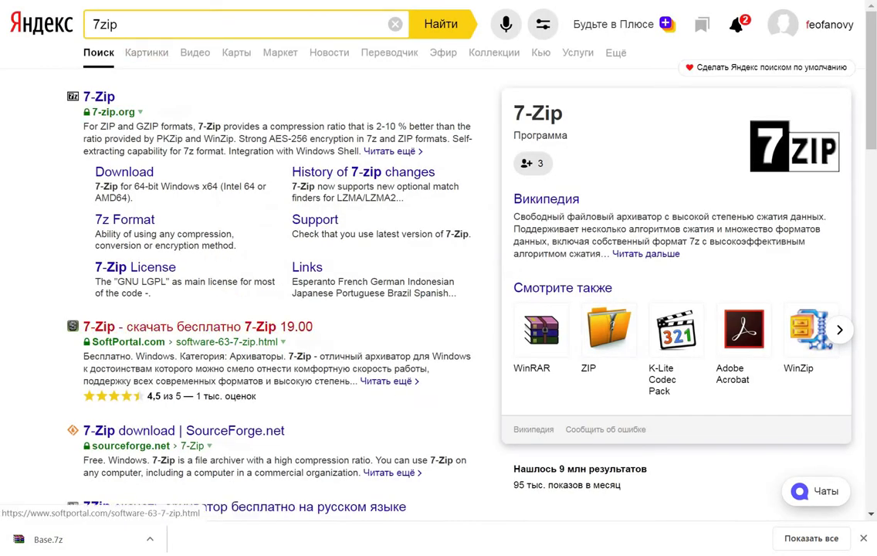
pyautogui.scroll(-1, 193, 328)
pyautogui.click(184, 357)
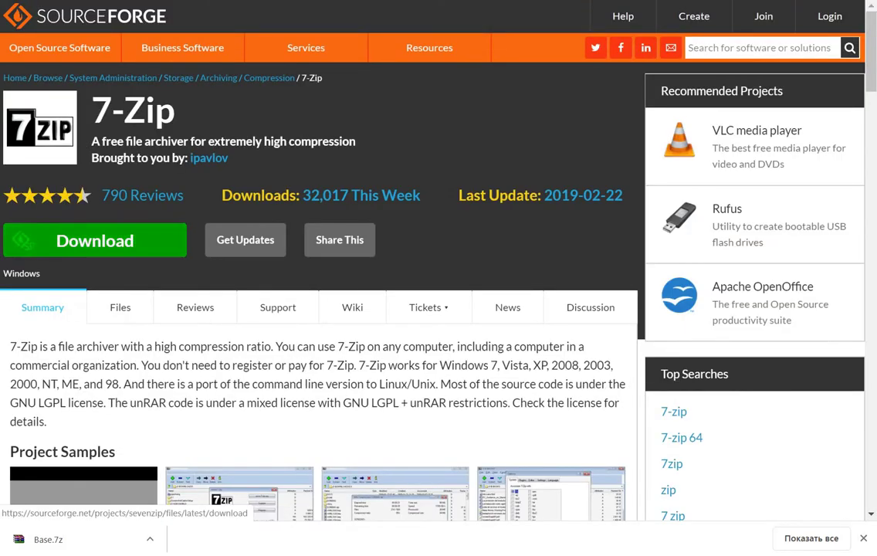
# Step: Try to download the 7-Zip installer from SourceForge, dismiss the newsletter pop-up, and return to the KLADR database download page
pyautogui.click(94, 240)
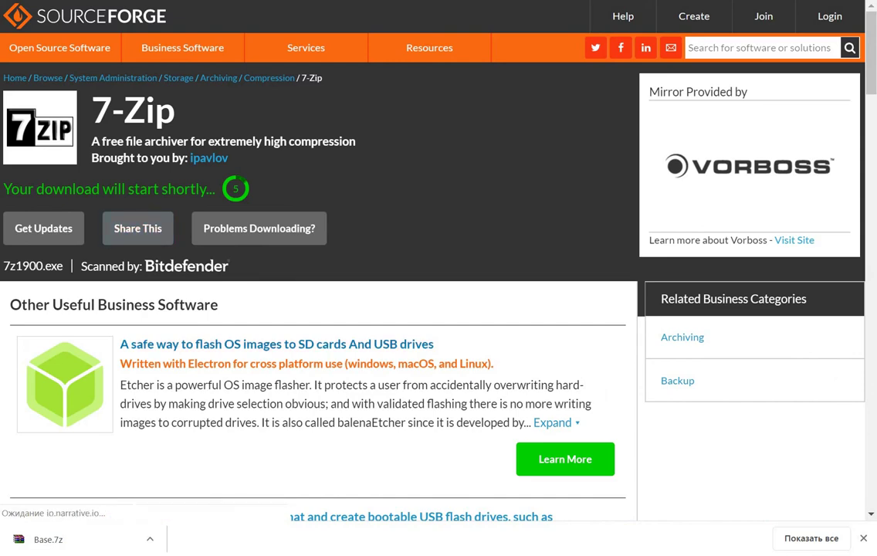
pyautogui.scroll(-6, 317, 348)
pyautogui.scroll(6, 316, 347)
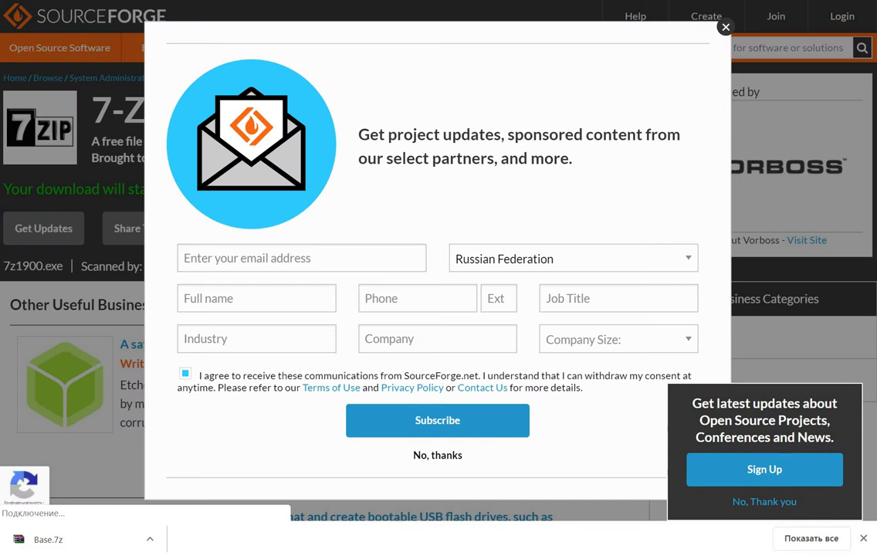
pyautogui.click(726, 27)
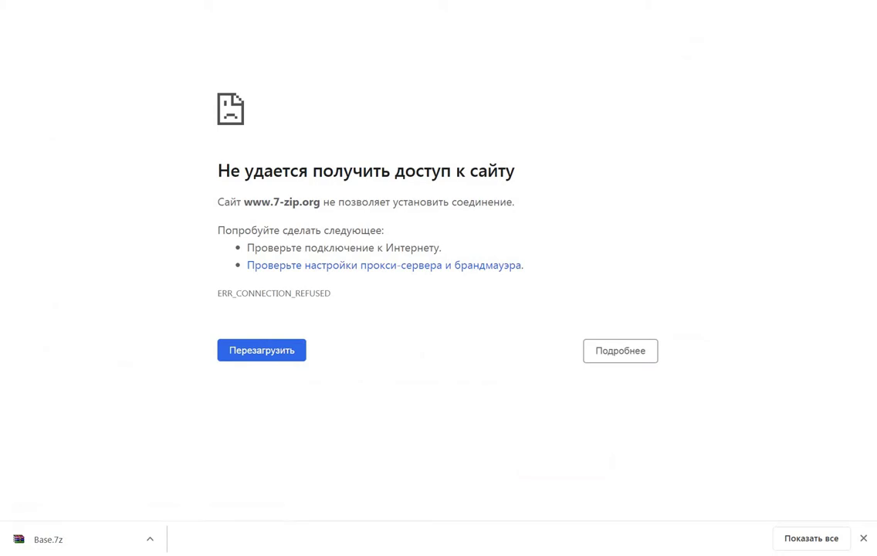
pyautogui.hotkey('ctrl', 'w')
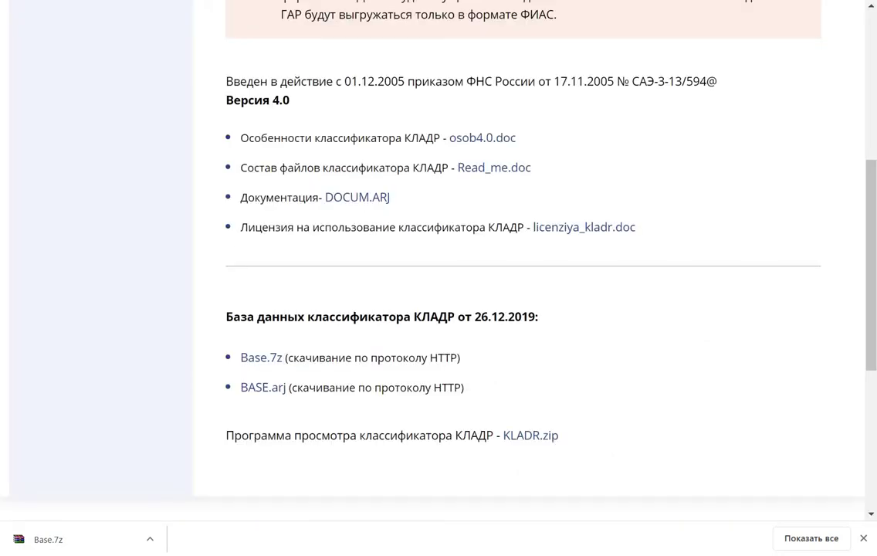
# Step: Open the downloaded Base.7z archive in WinRAR, dismiss the licence reminder, and go up to the folder containing it
pyautogui.click(77, 539)
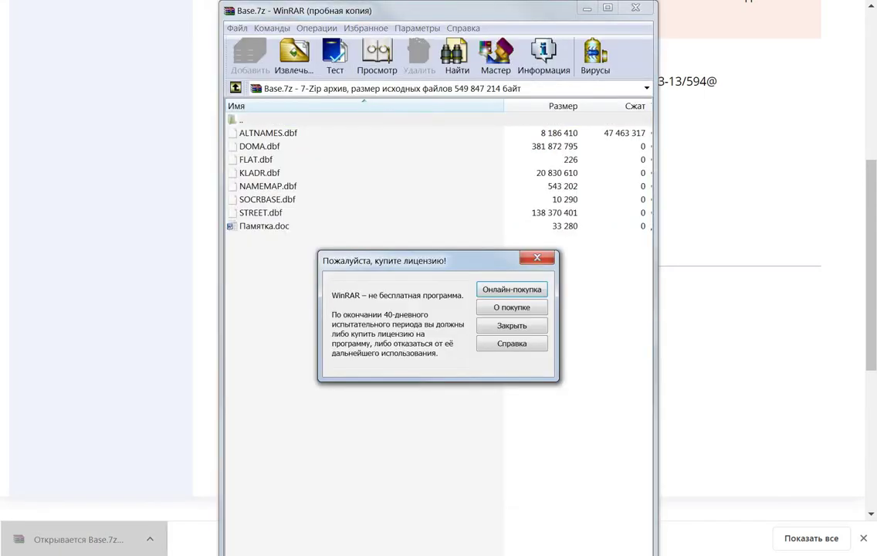
pyautogui.click(537, 258)
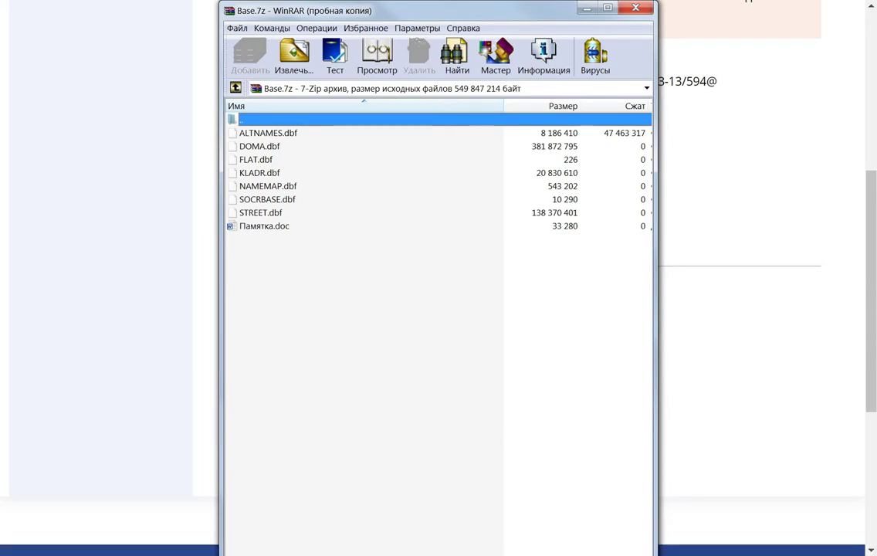
pyautogui.press('Return')
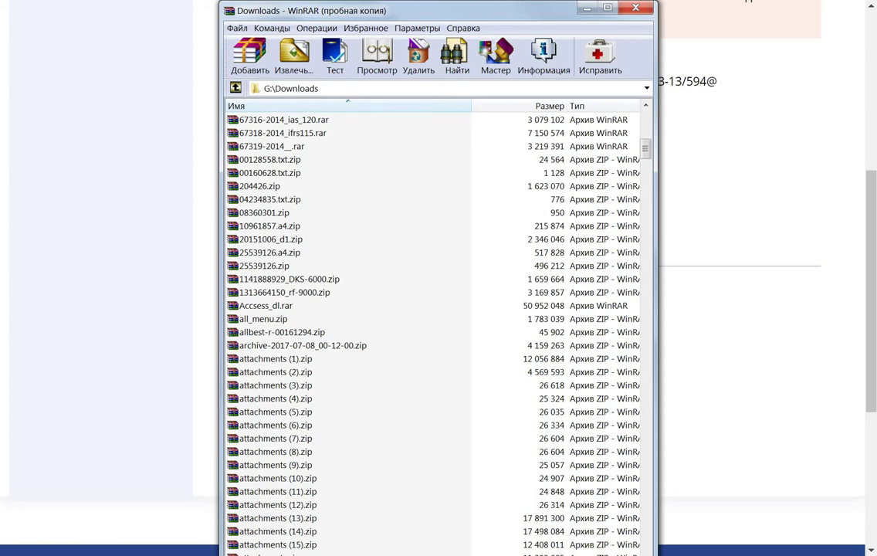
# Step: Widen the WinRAR window, sort the G:\Downloads archives by modification date, and look through the list
pyautogui.scroll(3, 432, 324)
pyautogui.moveTo(655, 262); pyautogui.dragTo(873, 262)
pyautogui.click(695, 105)
pyautogui.scroll(20, 540, 324)
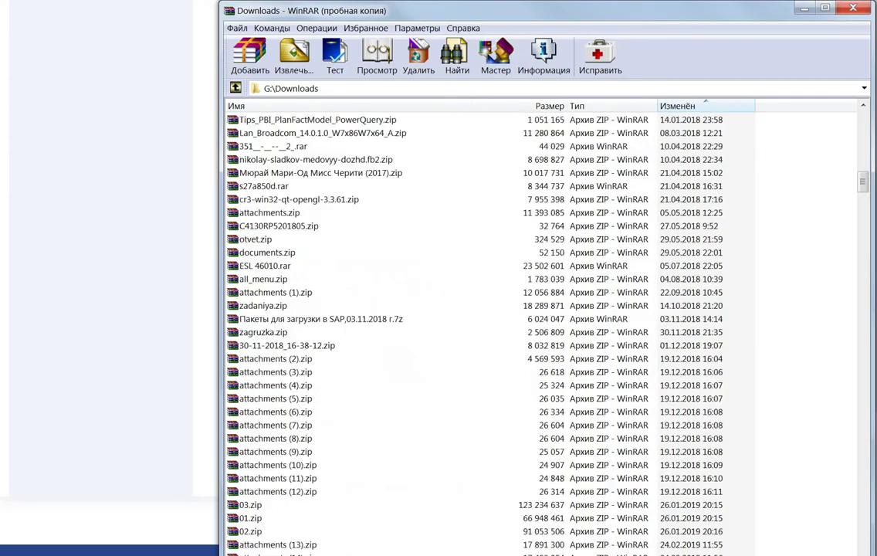
pyautogui.scroll(-20, 540, 324)
pyautogui.scroll(-20, 540, 324)
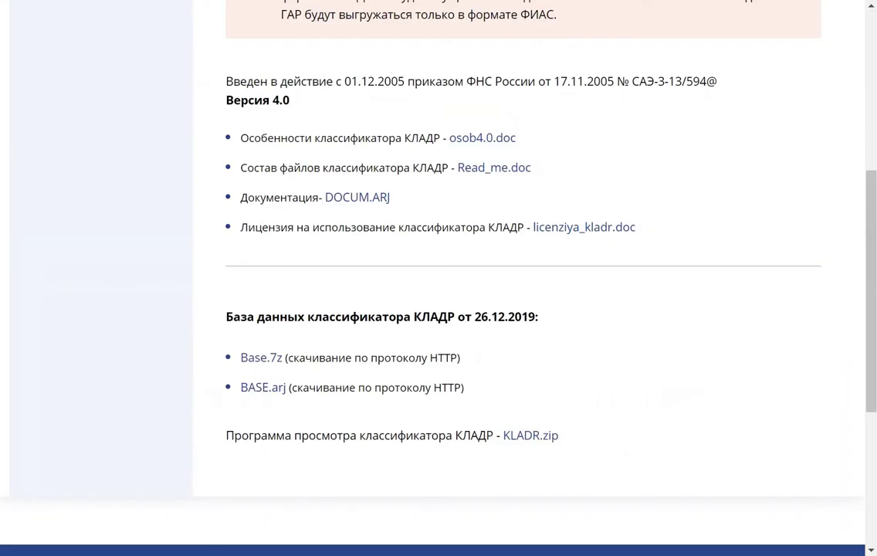
# Step: Open the browser's list of downloaded files and show the Base archive in its folder
pyautogui.hotkey('alt', 'f')
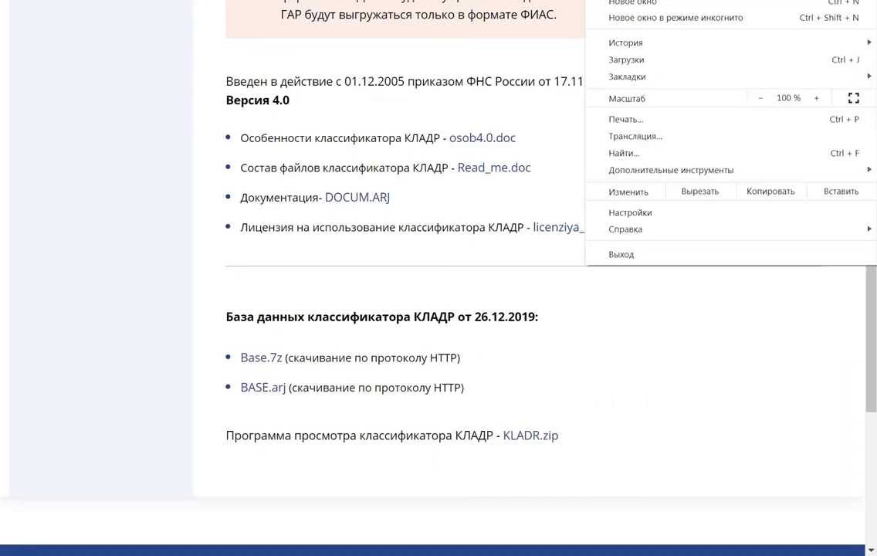
pyautogui.press('Down')
pyautogui.press('Right')
pyautogui.press('Left')
pyautogui.press('Up')
pyautogui.press('Up')
pyautogui.press('Up')
pyautogui.press('Up')
pyautogui.press('Up')
pyautogui.press('Up')
pyautogui.press('Up')
pyautogui.press('Up')
pyautogui.press('Up')
pyautogui.press('Return')
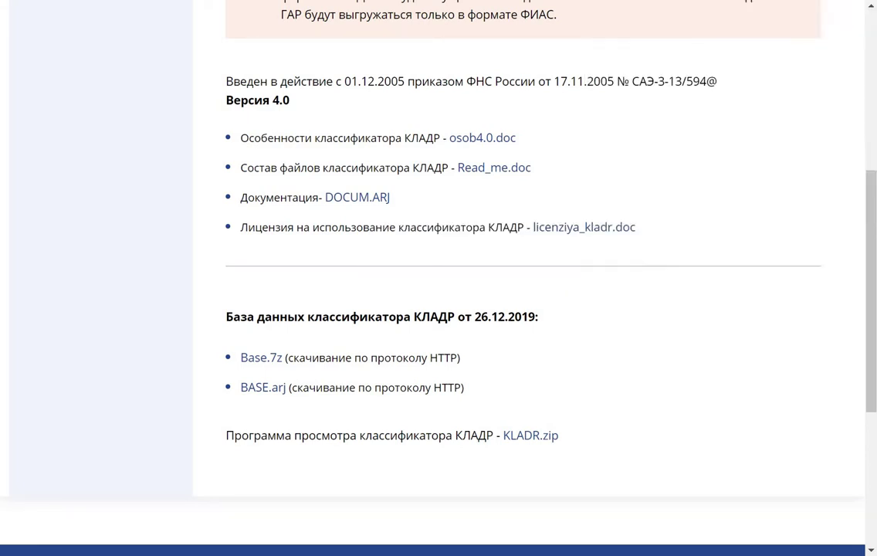
pyautogui.click(305, 160)
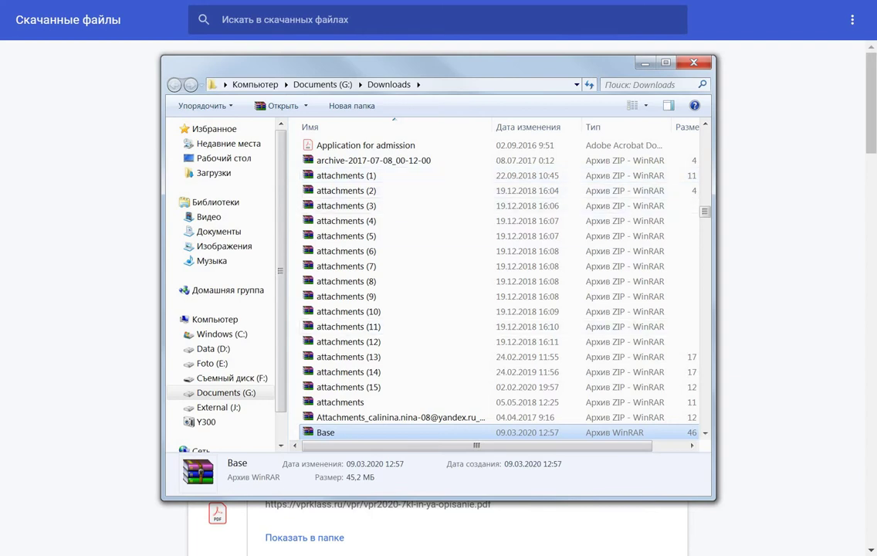
# Step: Open the Base archive from the Downloads folder and extract its contents to G:\Downloads\Base
pyautogui.doubleClick(321, 431)
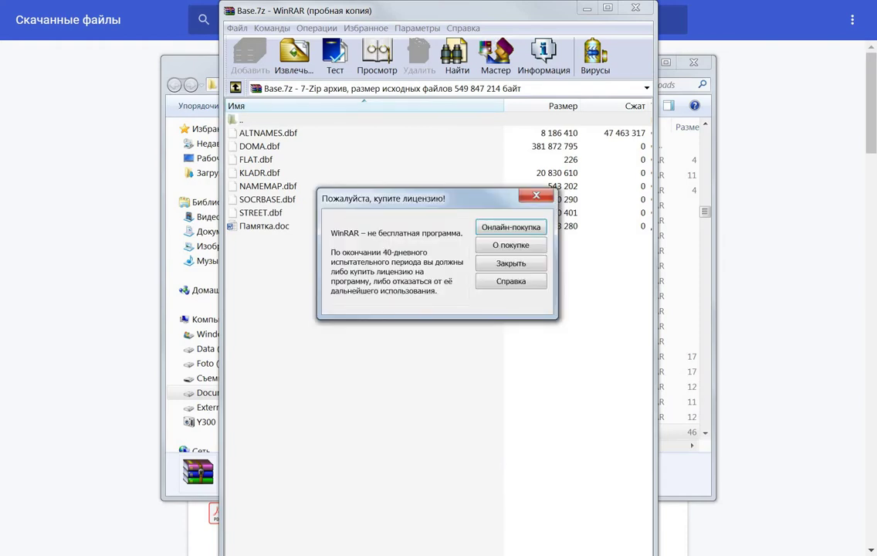
pyautogui.click(294, 56)
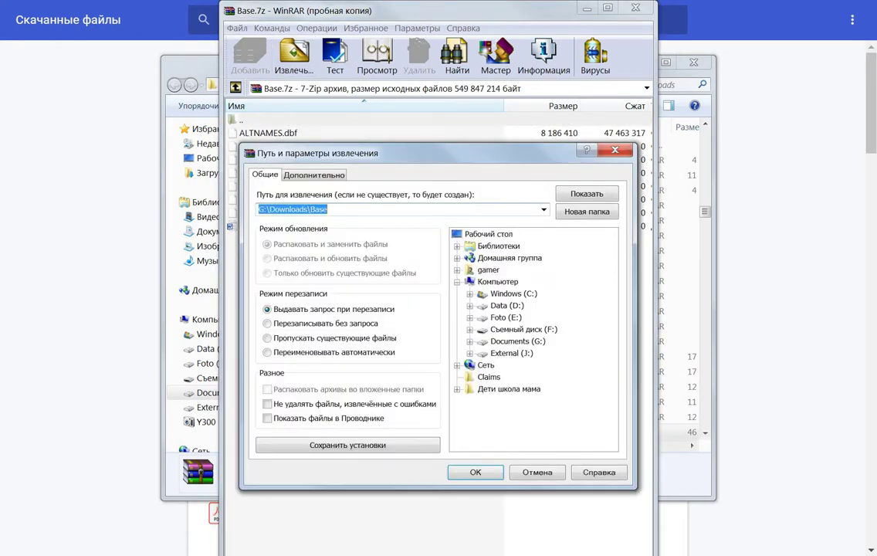
pyautogui.press('Return')
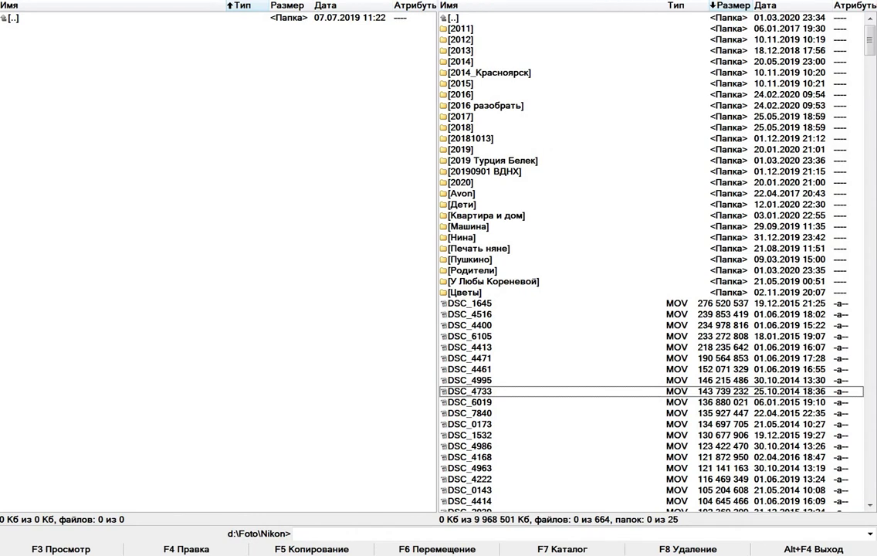
# Step: Switch to Total Commander and change the active file pane to the Downloads folder on drive G
pyautogui.hotkey('alt', 'F2')
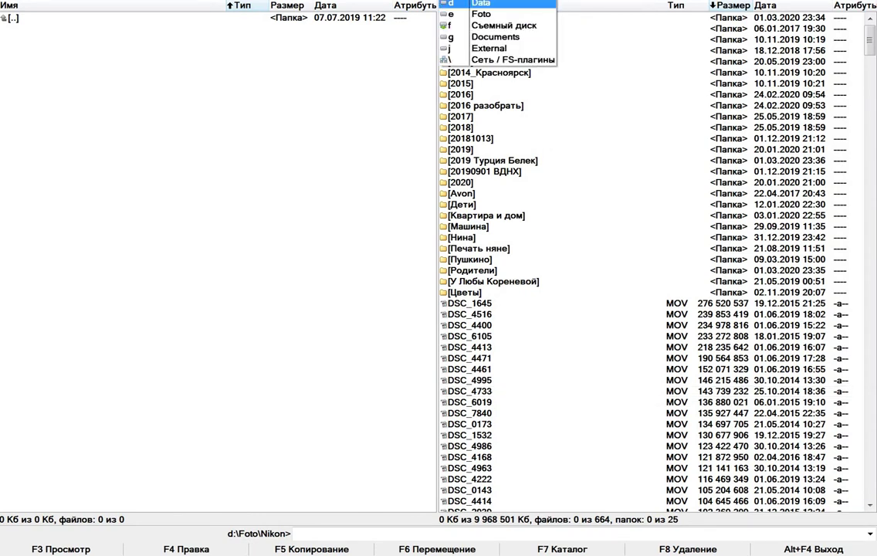
pyautogui.press('Down')
pyautogui.press('Down')
pyautogui.press('Down')
pyautogui.press('Return')
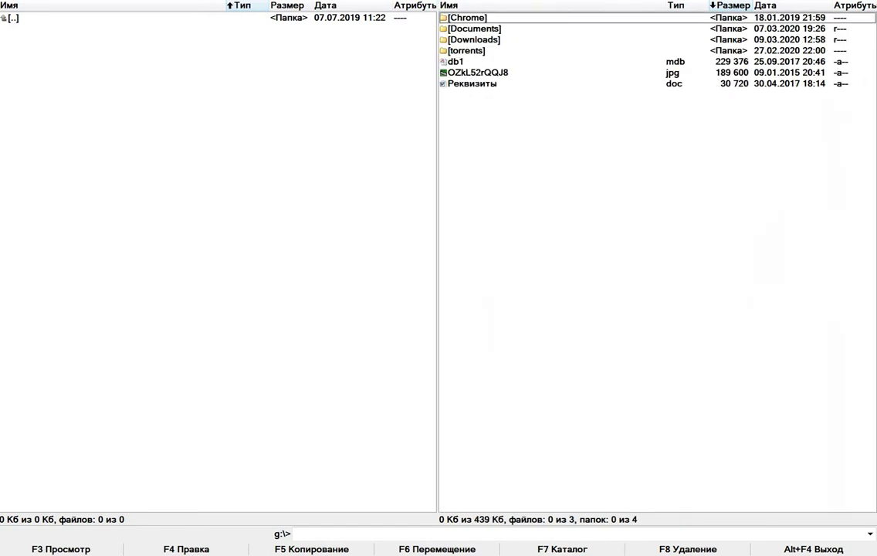
pyautogui.press('Down')
pyautogui.press('Down')
pyautogui.press('Return')
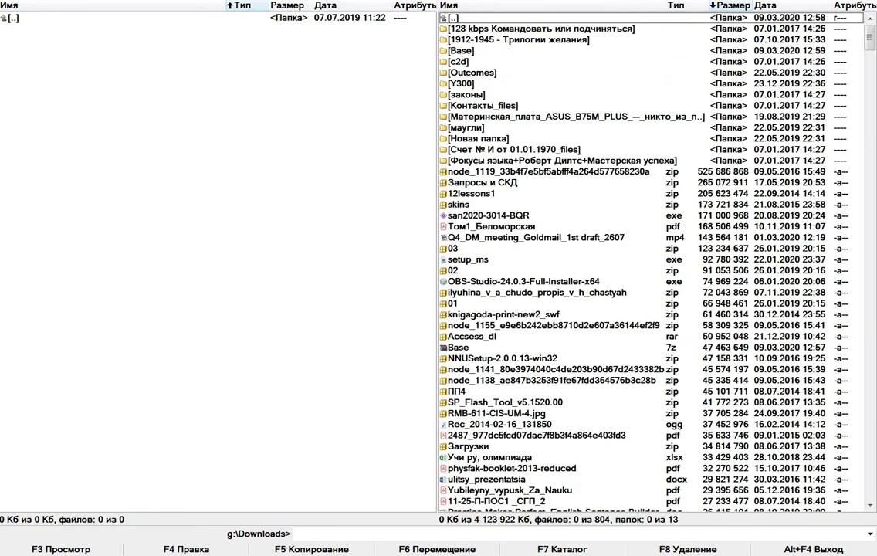
# Step: Open the extracted Base folder and mark the KLADR.dbf file
pyautogui.press('Down')
pyautogui.press('Down')
pyautogui.press('Down')
pyautogui.press('Return')
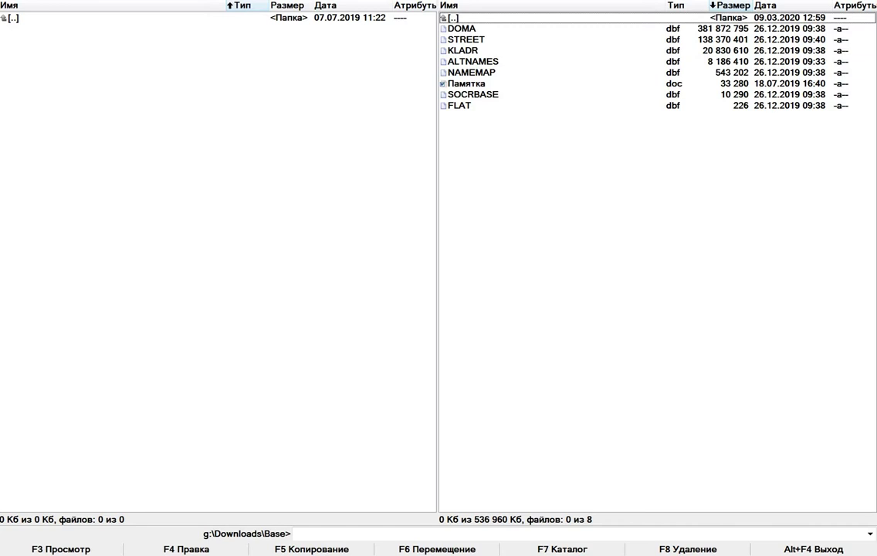
pyautogui.rightClick(464, 51)
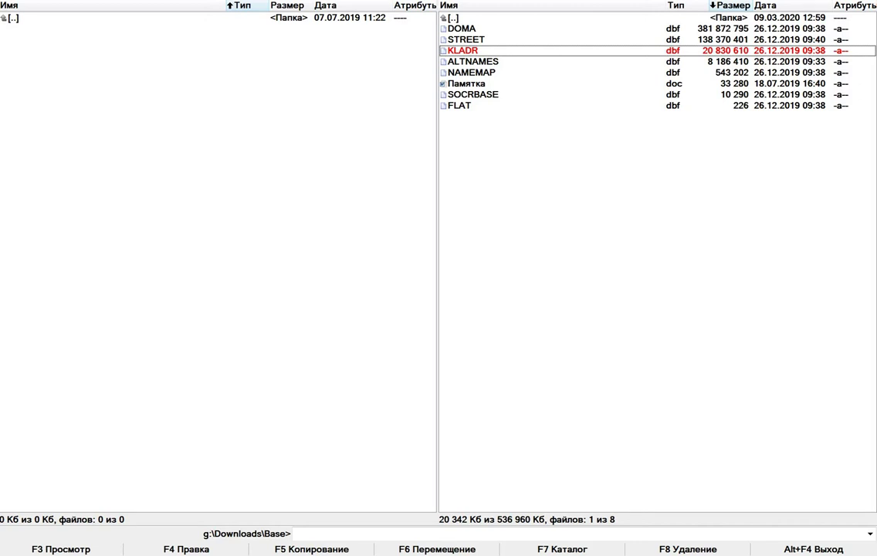
# Step: Open the Памятка.doc document from the Base folder, leave its reading view, and maximize the document window
pyautogui.press('Down')
pyautogui.press('Down')
pyautogui.press('Down')
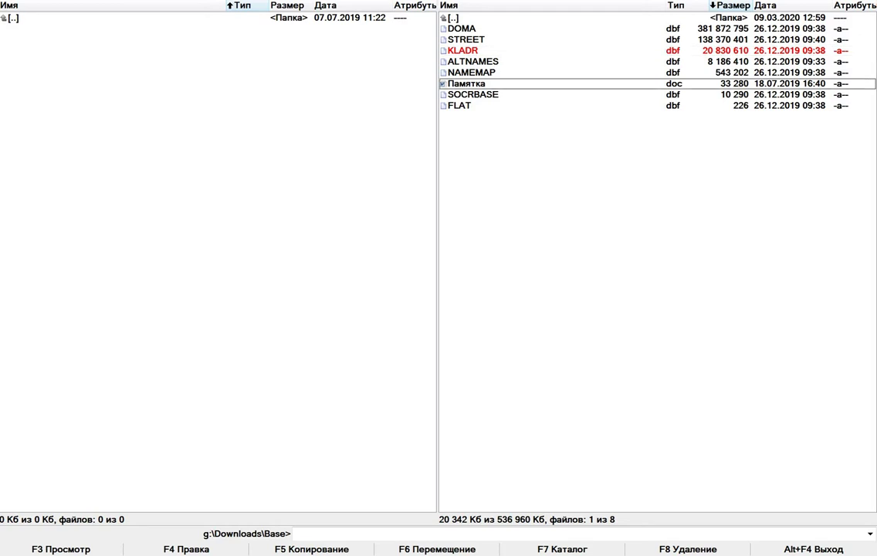
pyautogui.press('Return')
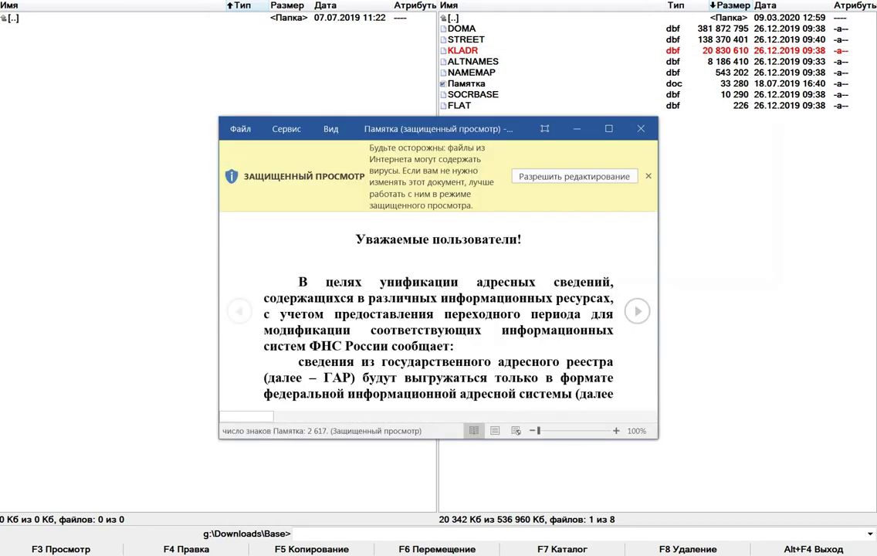
pyautogui.click(609, 129)
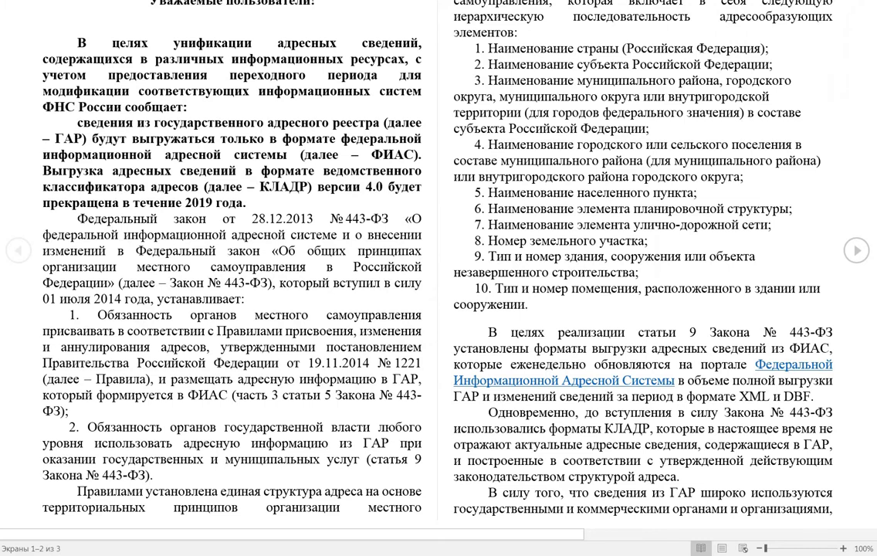
pyautogui.press('Escape')
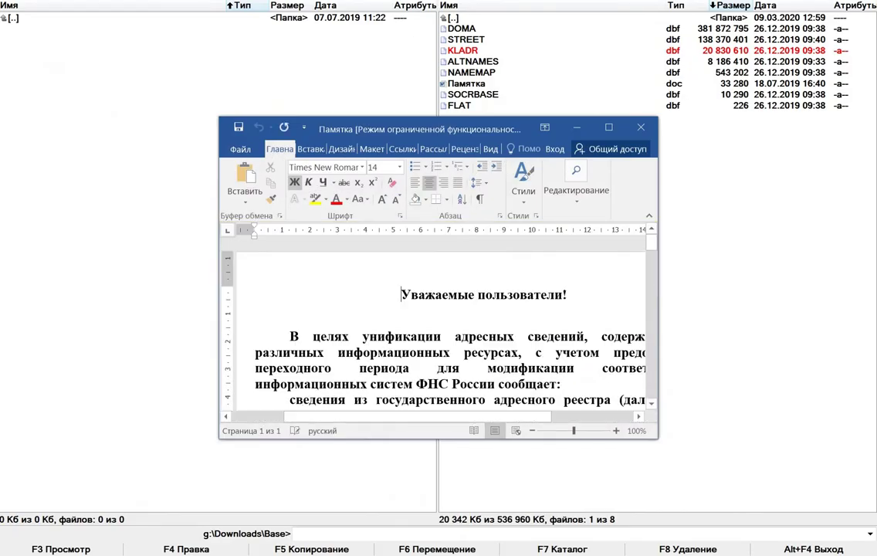
pyautogui.click(609, 129)
# Step: Find the list of address elements in the document and select the text of items 1 and 2, country and federal subject
pyautogui.click(871, 533)
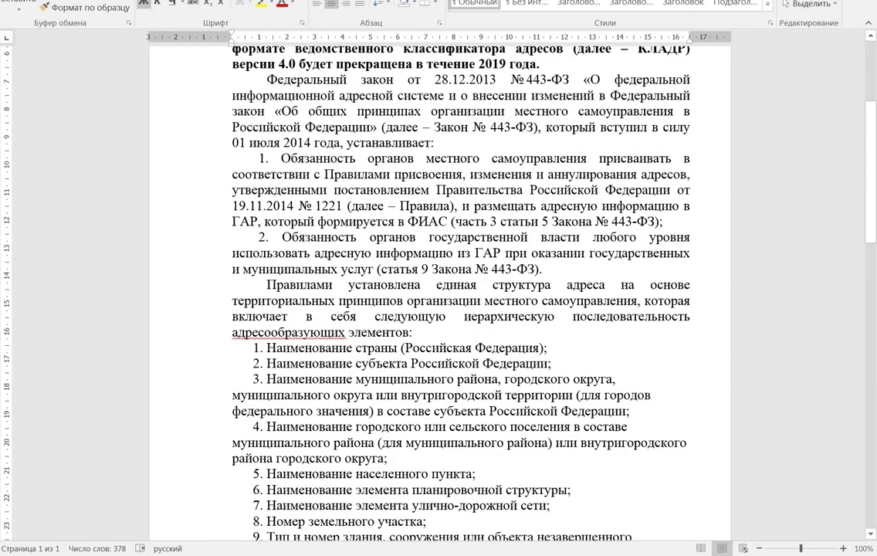
pyautogui.scroll(-4, 439, 293)
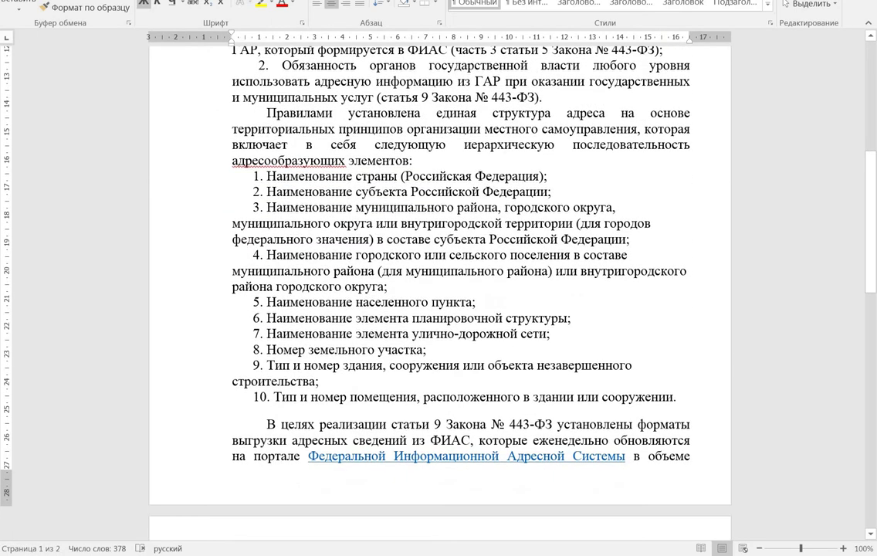
pyautogui.moveTo(268, 177); pyautogui.dragTo(547, 176)
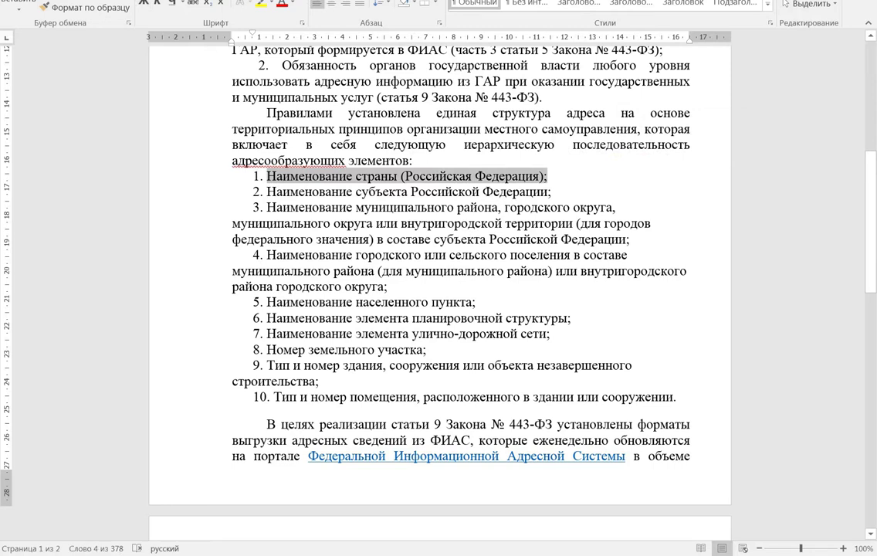
pyautogui.moveTo(266, 191); pyautogui.dragTo(551, 192)
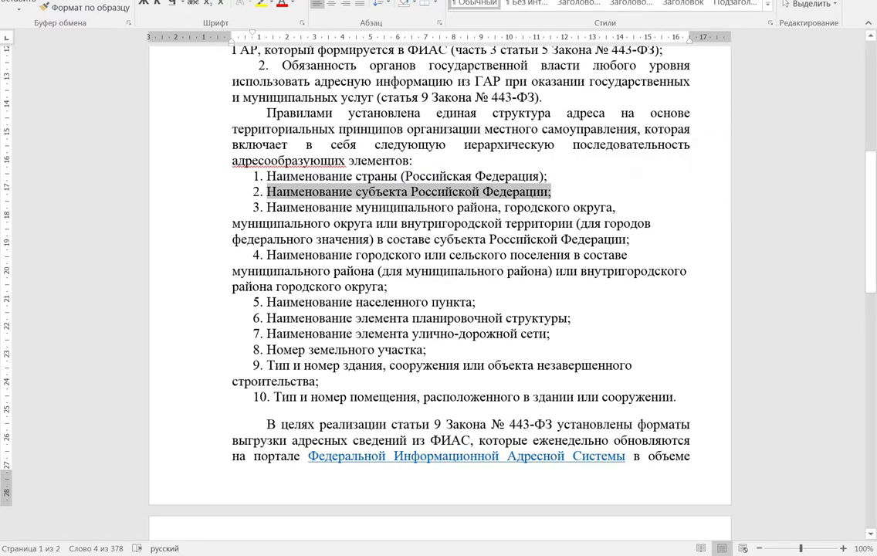
pyautogui.click(266, 191)
pyautogui.moveTo(267, 191); pyautogui.dragTo(557, 192)
# Step: Select the text of items 3 and 4, the municipal district and the urban or rural settlement, in the address element list
pyautogui.moveTo(267, 207); pyautogui.dragTo(651, 223)
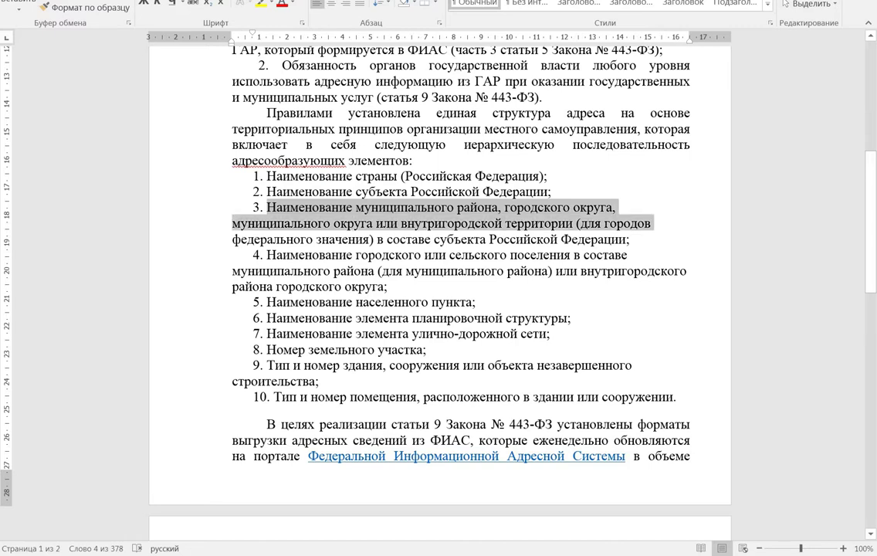
pyautogui.moveTo(650, 223); pyautogui.dragTo(627, 238)
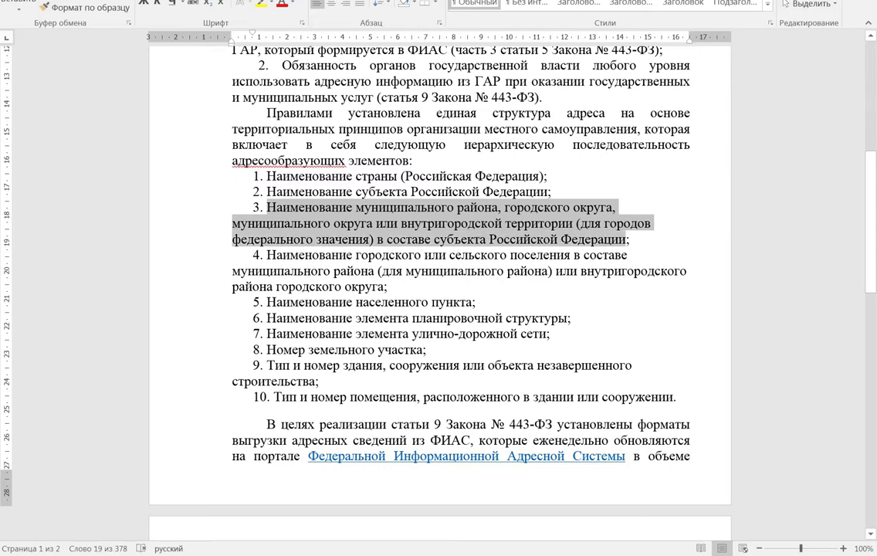
pyautogui.moveTo(267, 255); pyautogui.dragTo(377, 271)
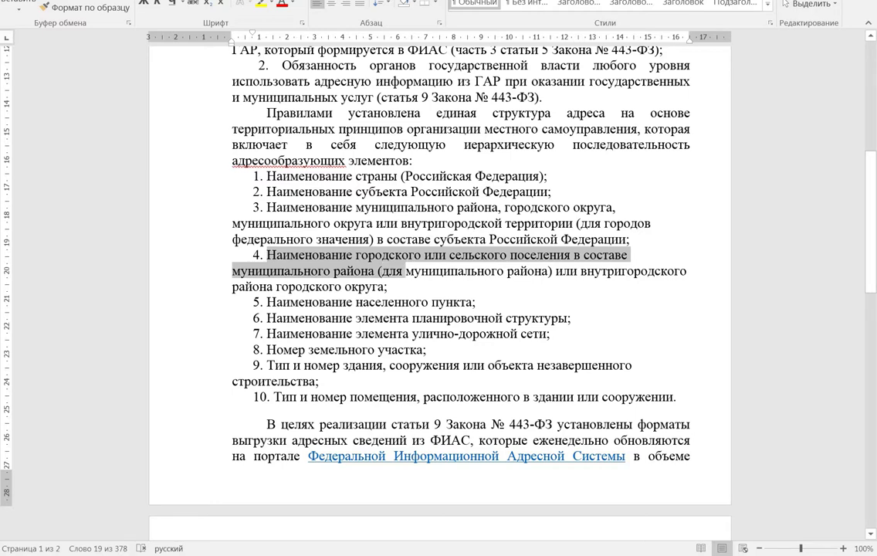
pyautogui.keyDown('shift'); pyautogui.click(387, 286); pyautogui.keyUp('shift')
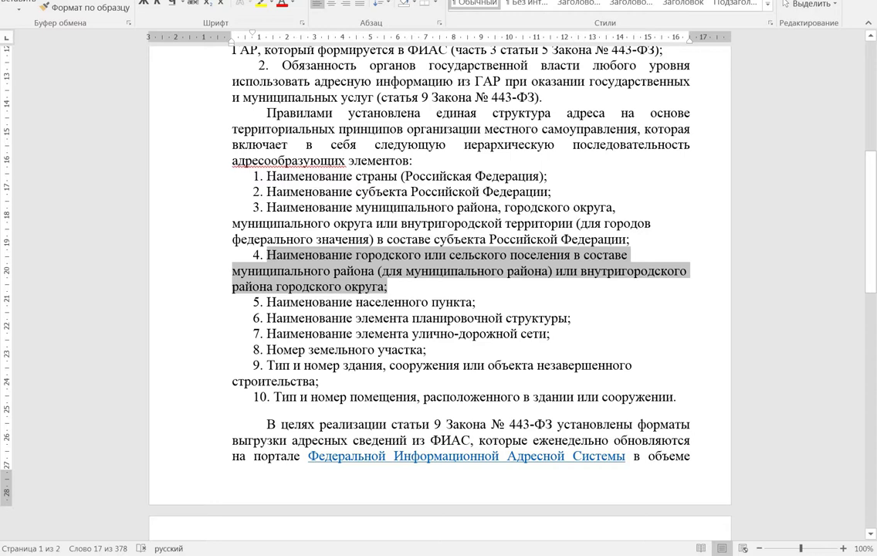
# Step: Select the text of item 9, the building type and number, in the address element list and view the paragraphs below the list
pyautogui.moveTo(267, 366); pyautogui.dragTo(318, 381)
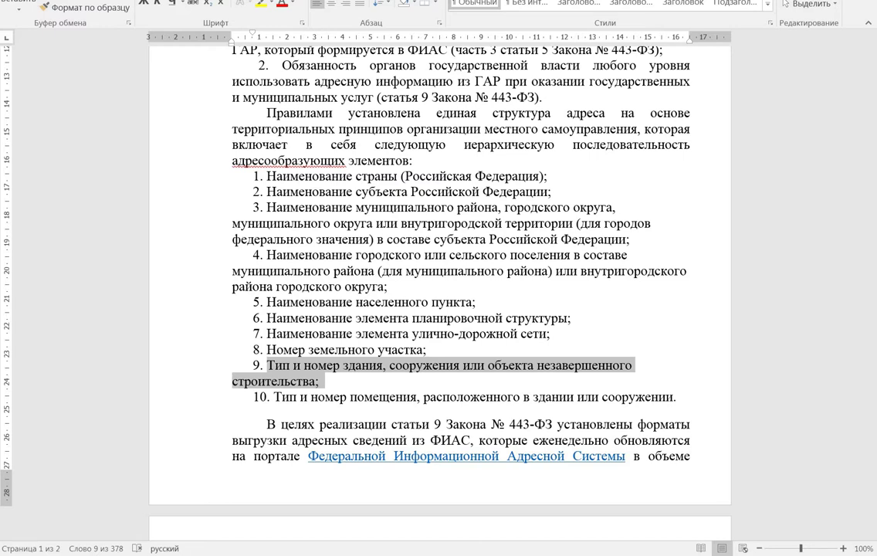
pyautogui.scroll(-4, 440, 263)
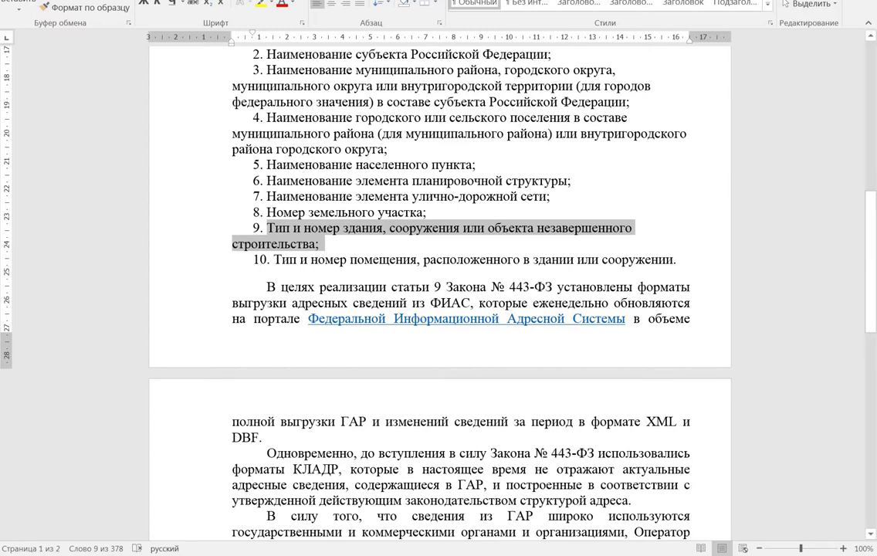
# Step: Switch to the file manager's Base folder, mark the DBF files DOMA through NAMEMAP plus SOCRBASE and FLAT, and clear all the marks
pyautogui.click(303, 554)
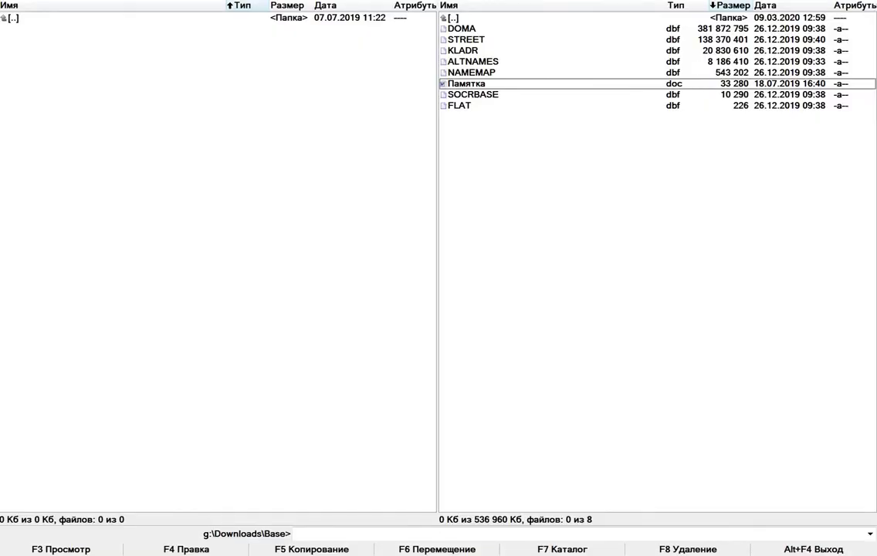
pyautogui.moveTo(469, 29); pyautogui.dragTo(469, 72)
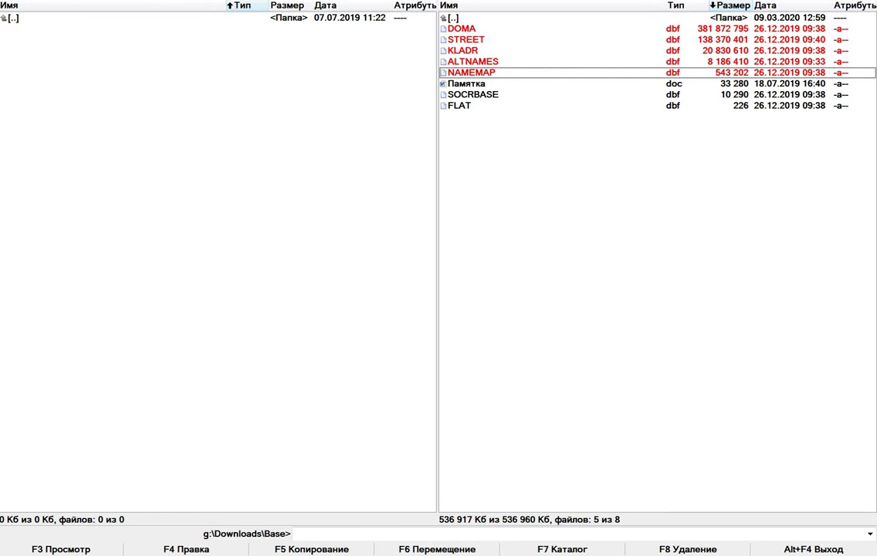
pyautogui.keyDown('ctrl'); pyautogui.click(473, 94); pyautogui.keyUp('ctrl')
pyautogui.keyDown('ctrl'); pyautogui.click(461, 106); pyautogui.keyUp('ctrl')
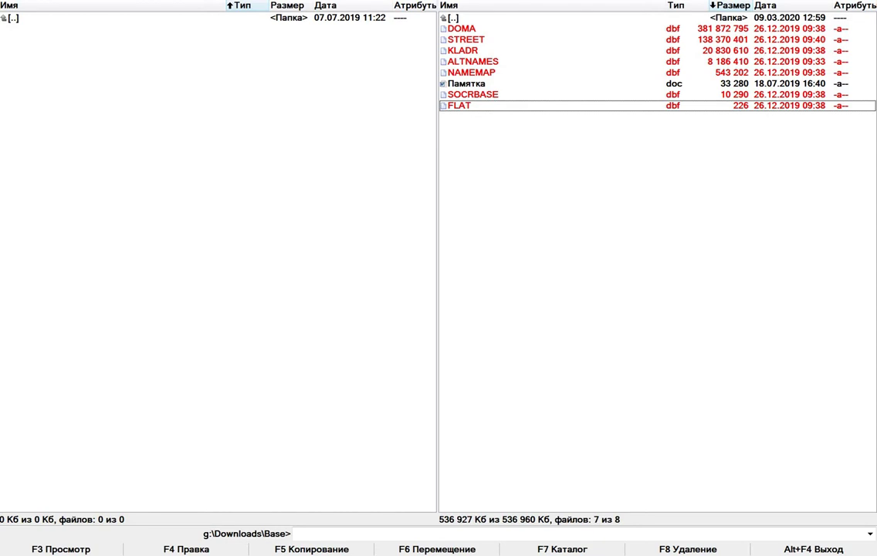
pyautogui.keyDown('ctrl'); pyautogui.click(461, 106); pyautogui.keyUp('ctrl')
pyautogui.keyDown('ctrl'); pyautogui.click(472, 94); pyautogui.keyUp('ctrl')
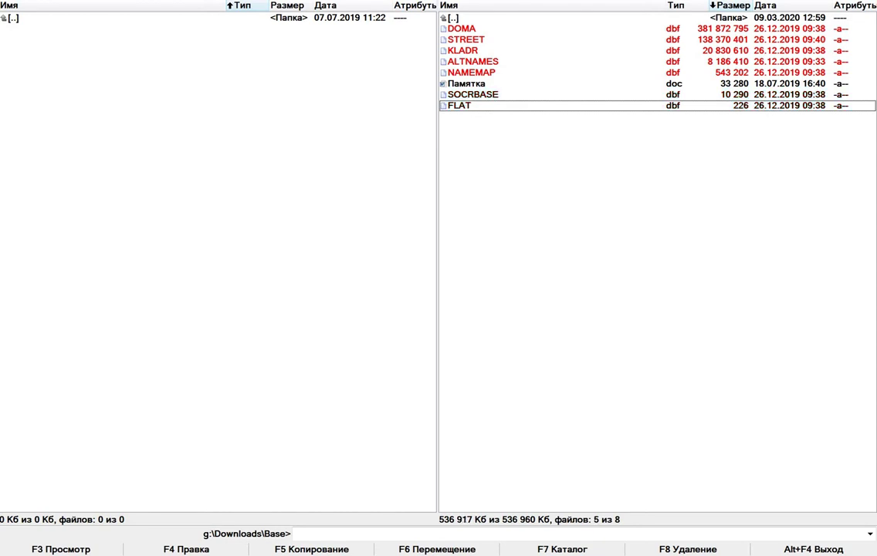
pyautogui.moveTo(463, 29); pyautogui.dragTo(471, 72)
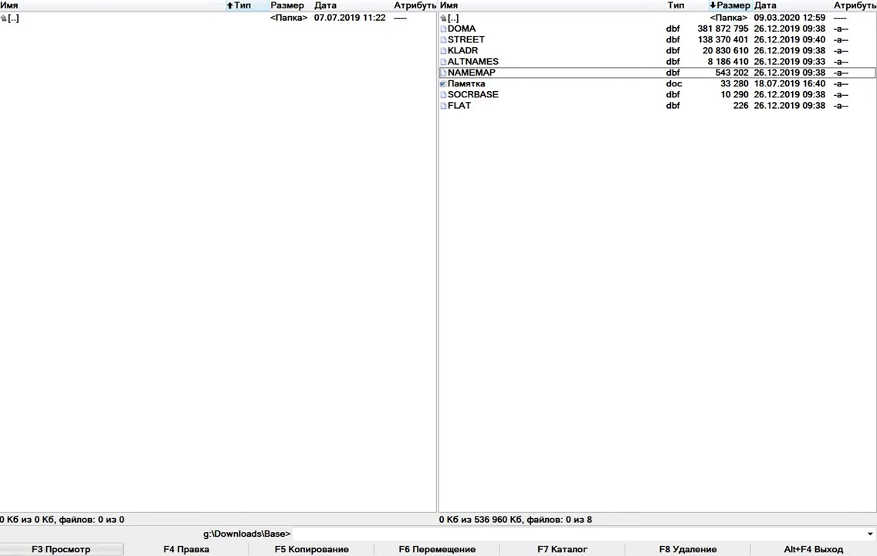
# Step: Find Microsoft Office Access 2003 in the Microsoft Office group of installed programs and launch it
pyautogui.press('super')
pyautogui.moveTo(116, 324)
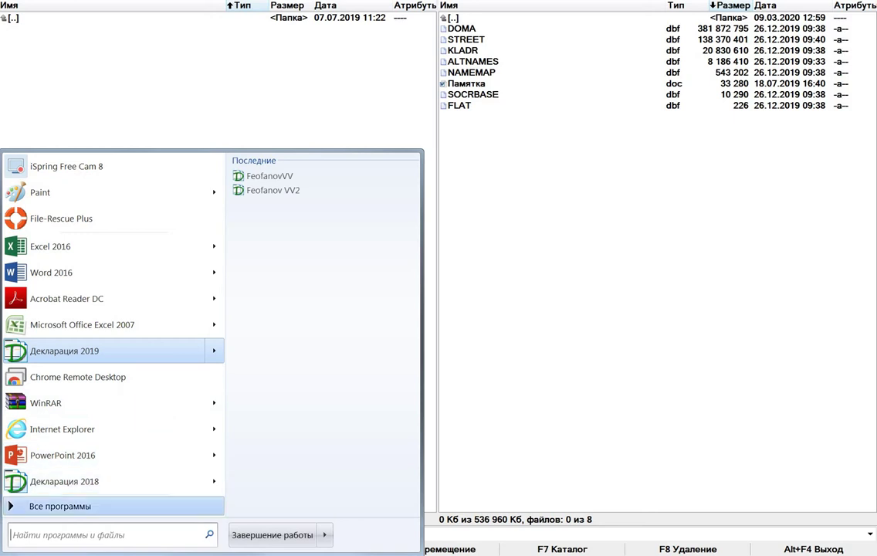
pyautogui.click(60, 506)
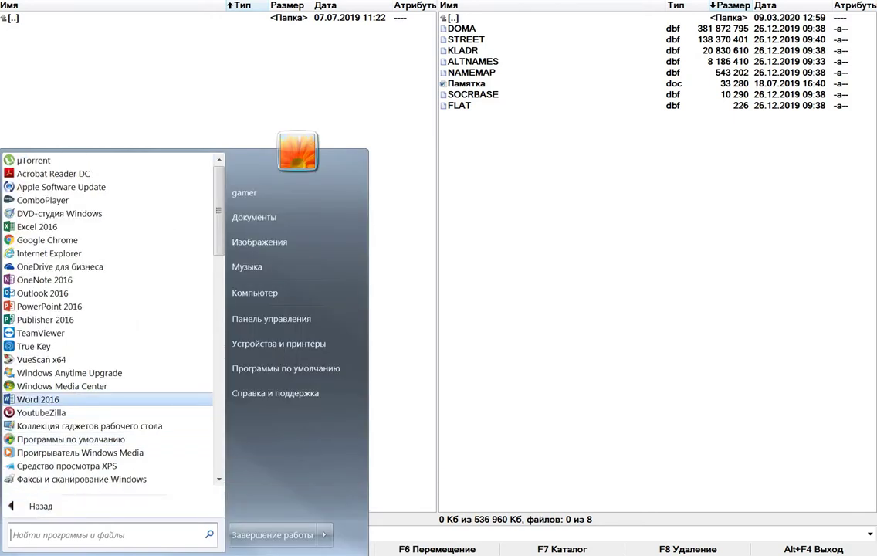
pyautogui.scroll(-3, 108, 348)
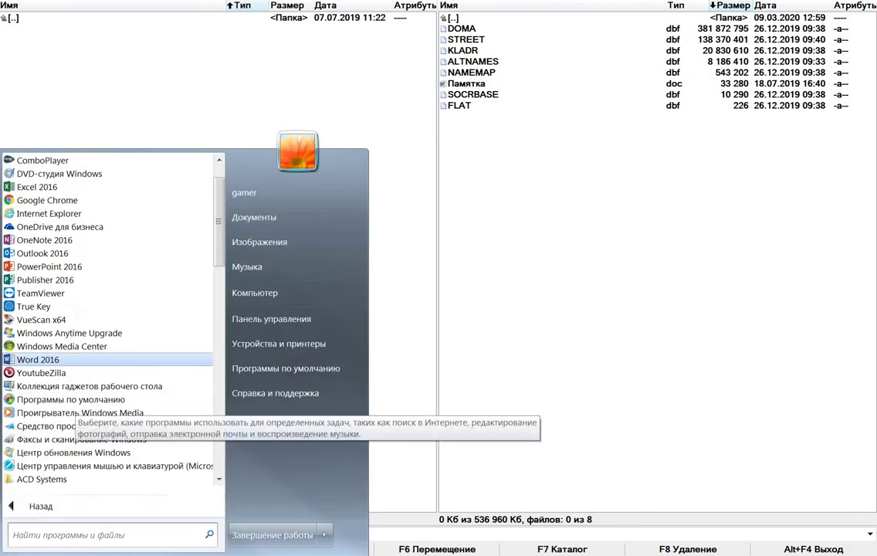
pyautogui.scroll(-5, 108, 317)
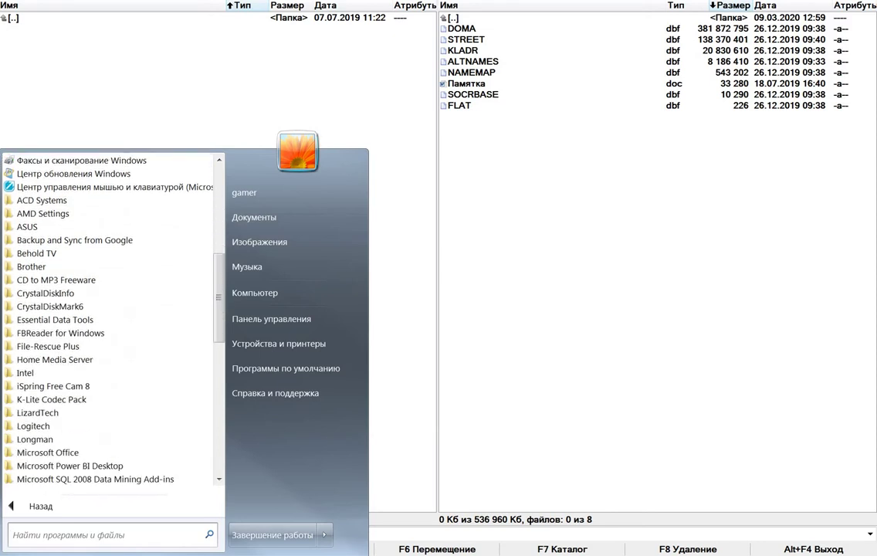
pyautogui.scroll(-3, 109, 316)
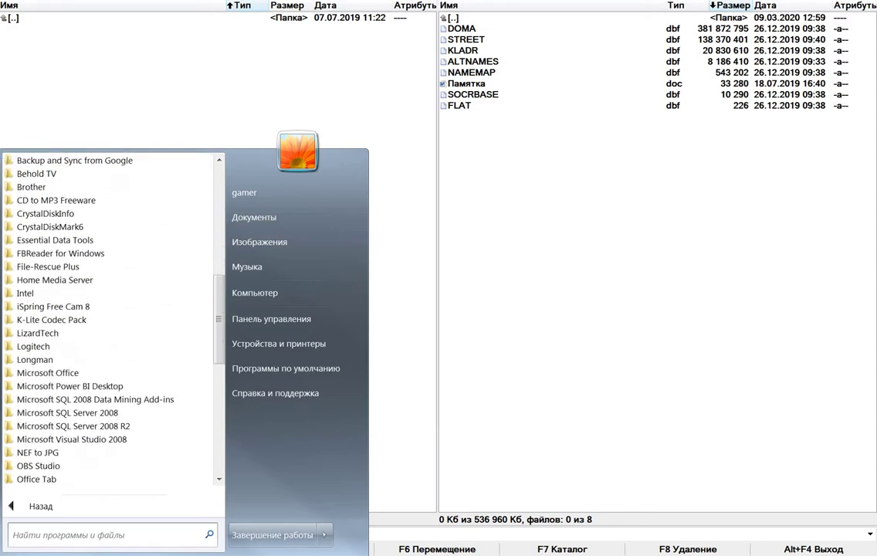
pyautogui.scroll(-7, 108, 316)
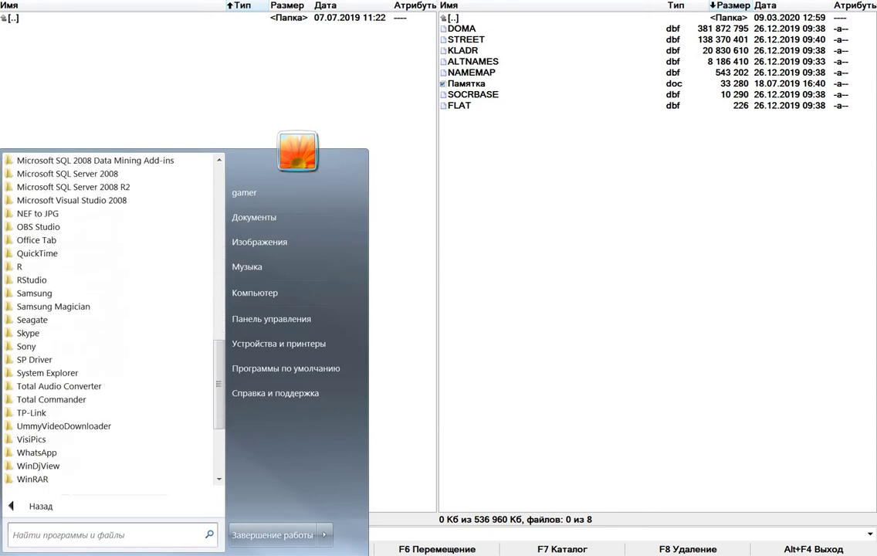
pyautogui.scroll(-2, 108, 317)
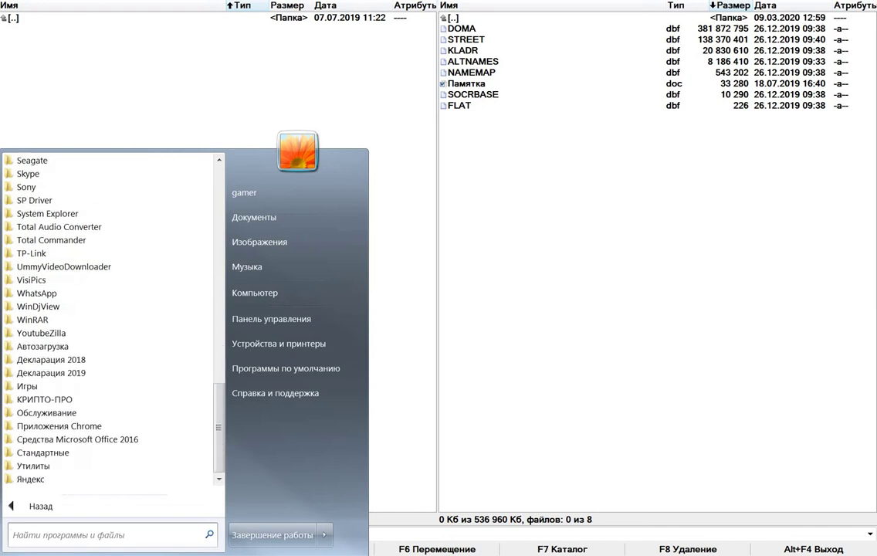
pyautogui.scroll(6, 108, 316)
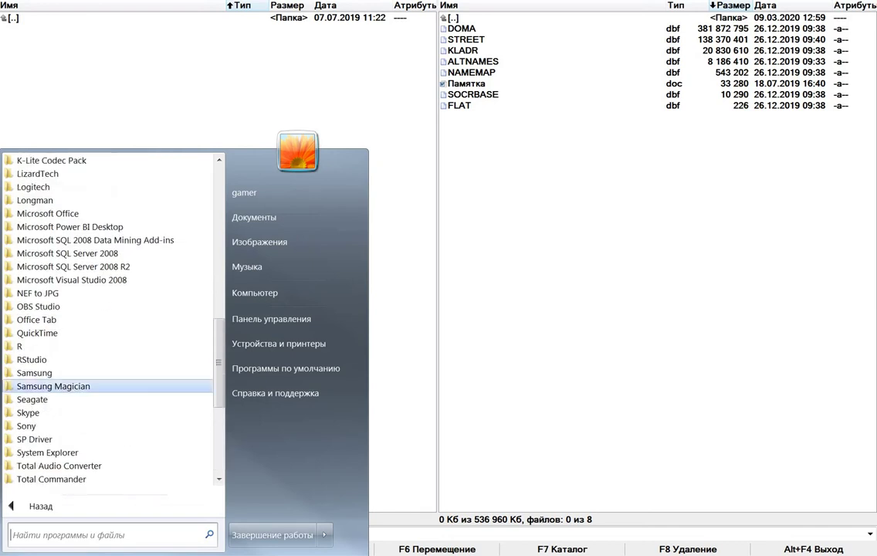
pyautogui.click(48, 213)
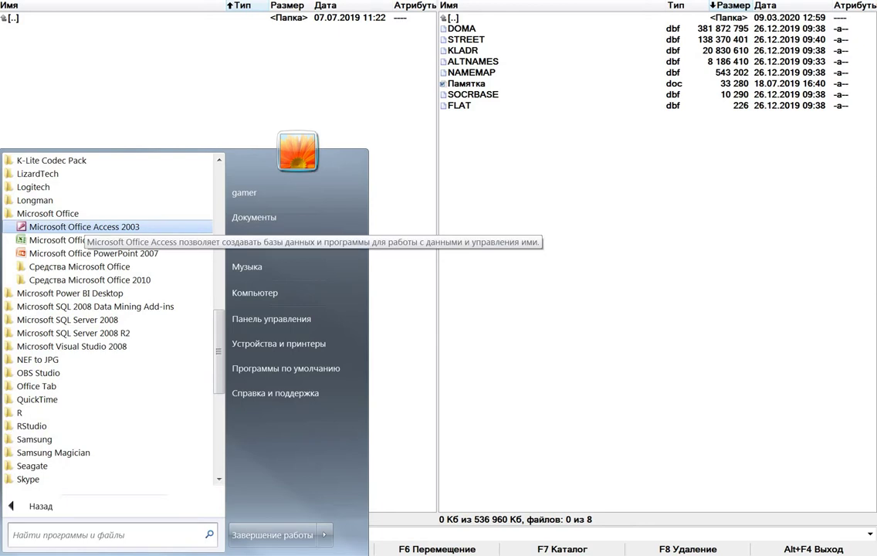
pyautogui.click(84, 227)
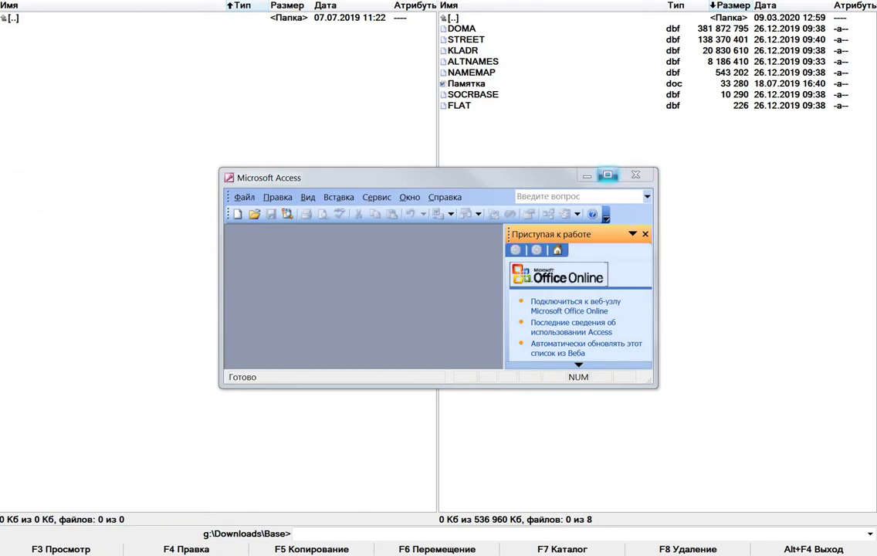
# Step: Close the getting-started pane and enlarge the restored Access window so that it fills the visible screen
pyautogui.click(608, 175)
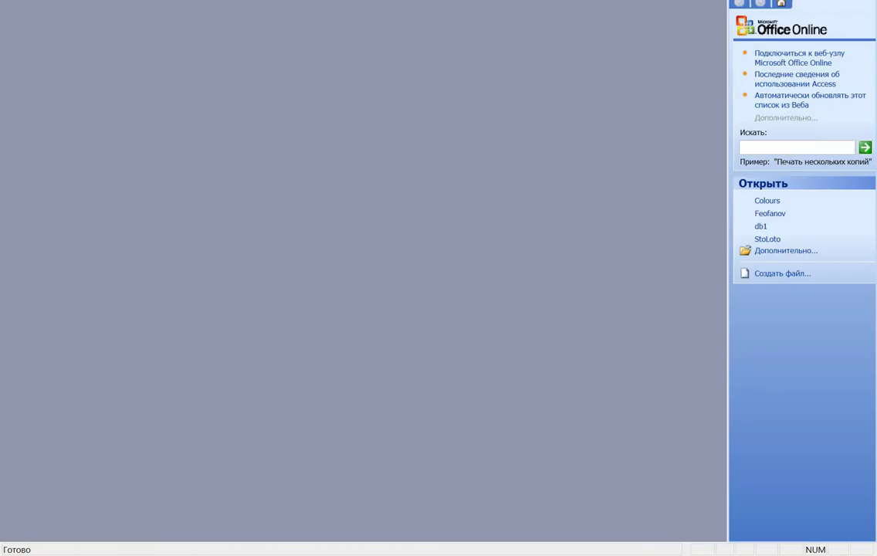
pyautogui.click(869, 3)
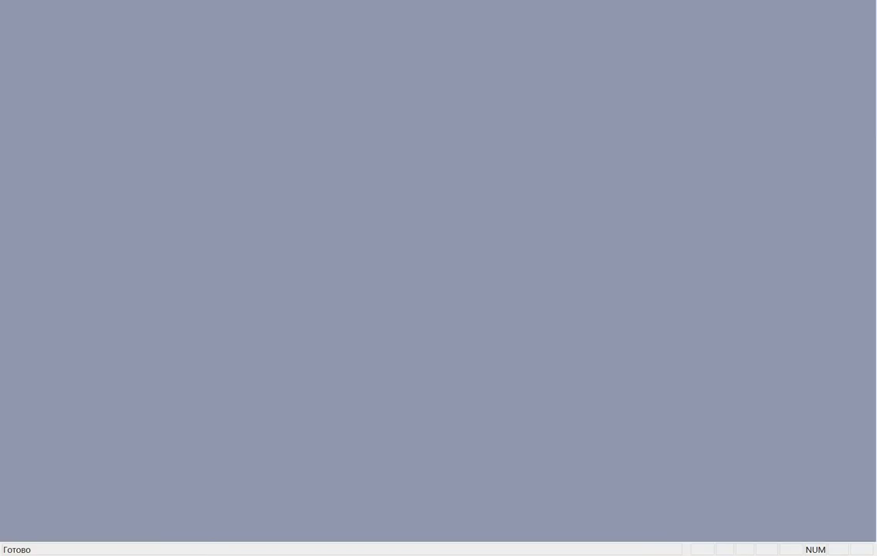
pyautogui.press('super+Down')
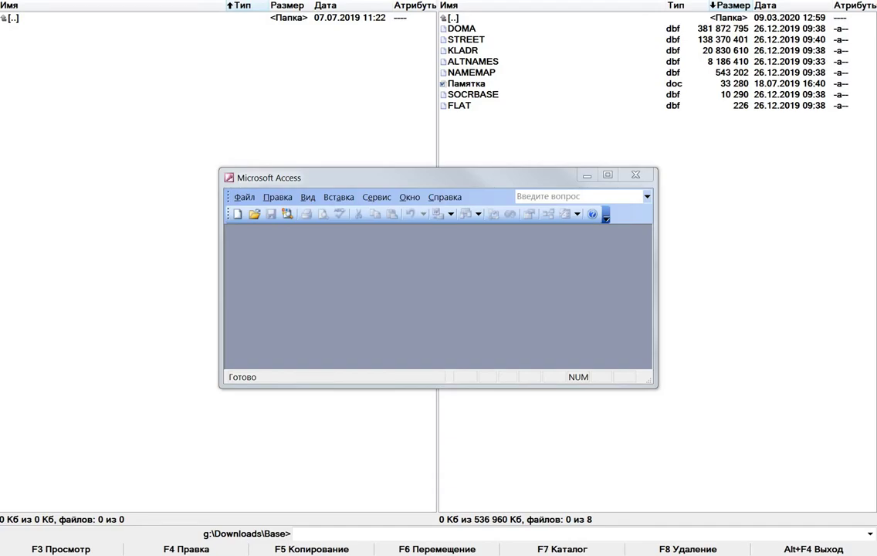
pyautogui.moveTo(220, 168); pyautogui.dragTo(0, 0)
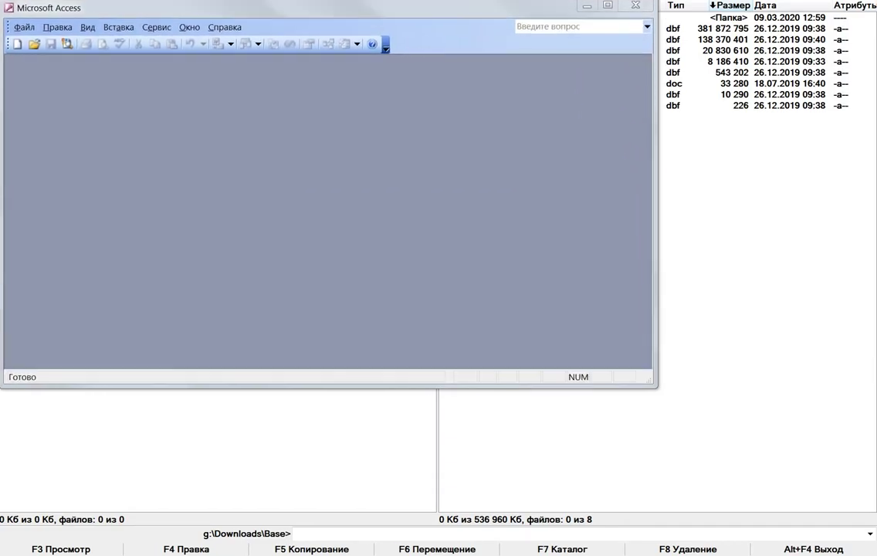
pyautogui.moveTo(657, 387); pyautogui.dragTo(876, 552)
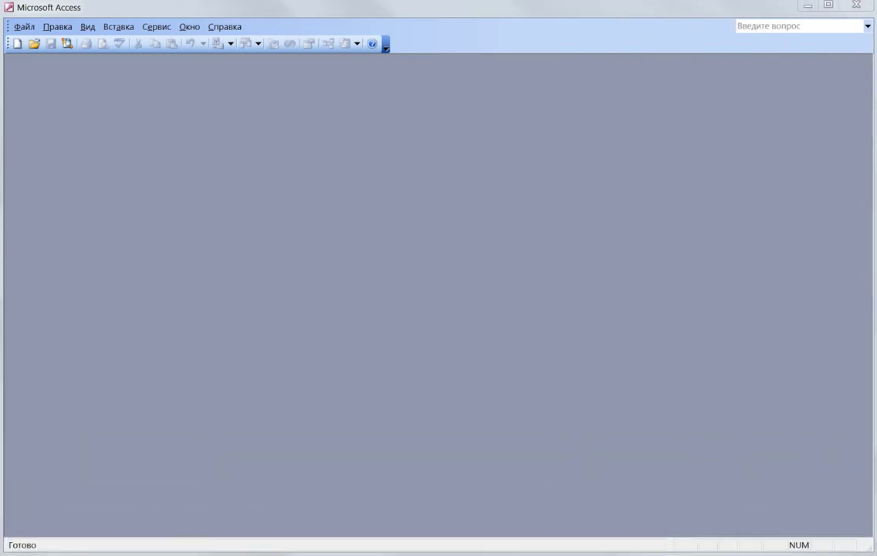
# Step: Create a new blank database named Kladr in the My Documents folder and move its database window toward the middle of the workspace
pyautogui.click(24, 28)
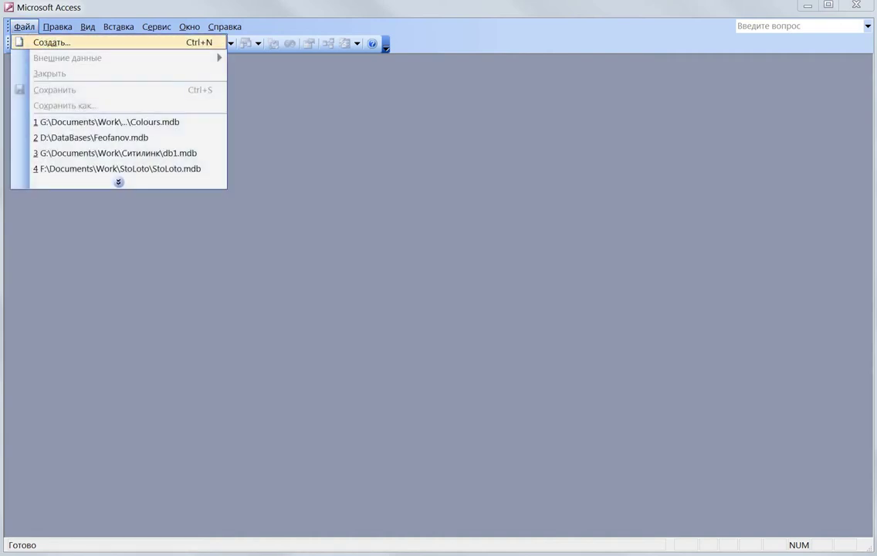
pyautogui.click(39, 43)
pyautogui.click(787, 110)
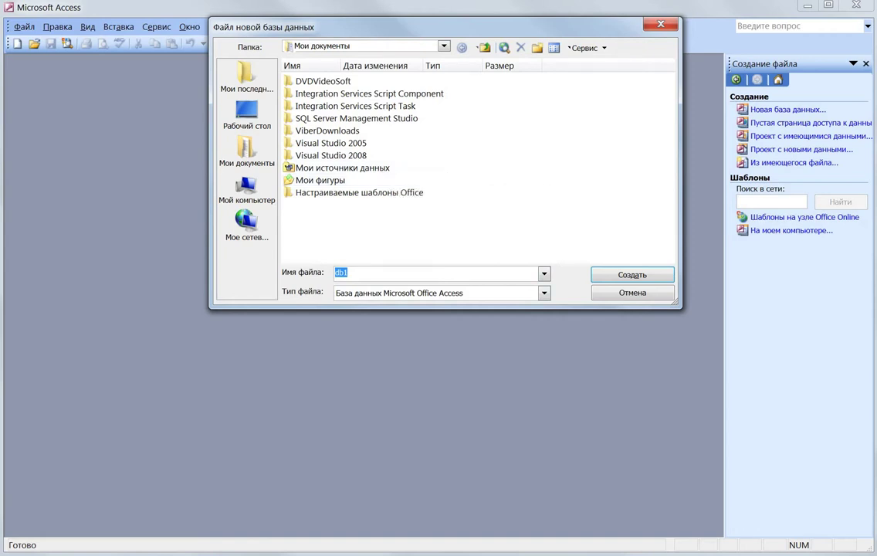
pyautogui.write('Лдфвк')
pyautogui.press('BackSpace')
pyautogui.press('Return')
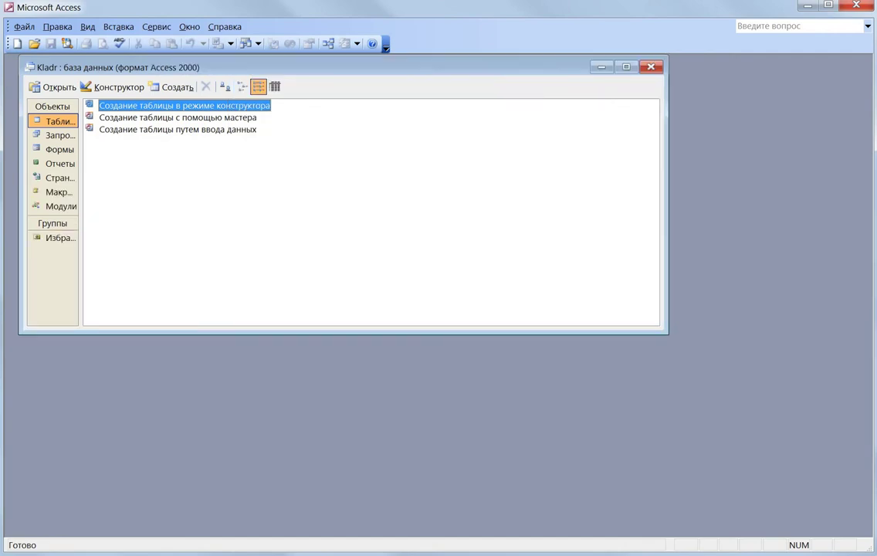
pyautogui.moveTo(308, 67); pyautogui.dragTo(377, 168)
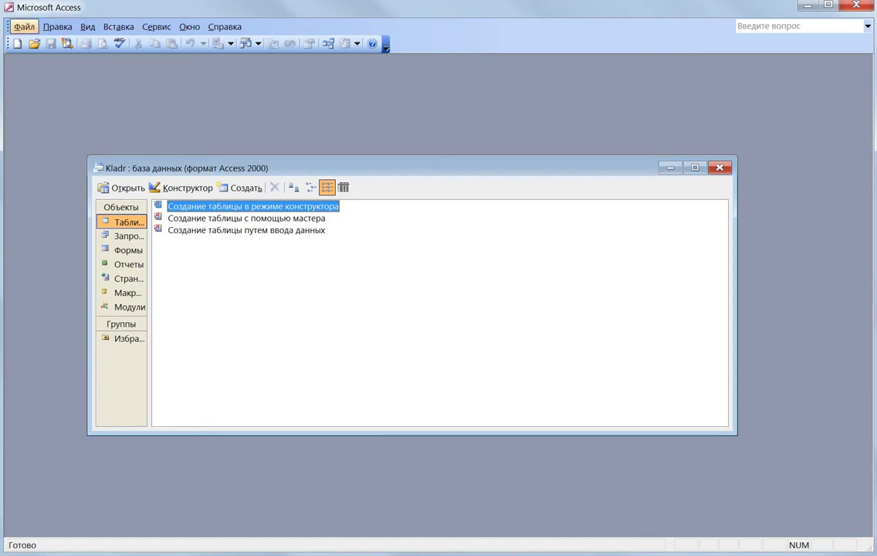
pyautogui.click(24, 26)
pyautogui.moveTo(67, 58)
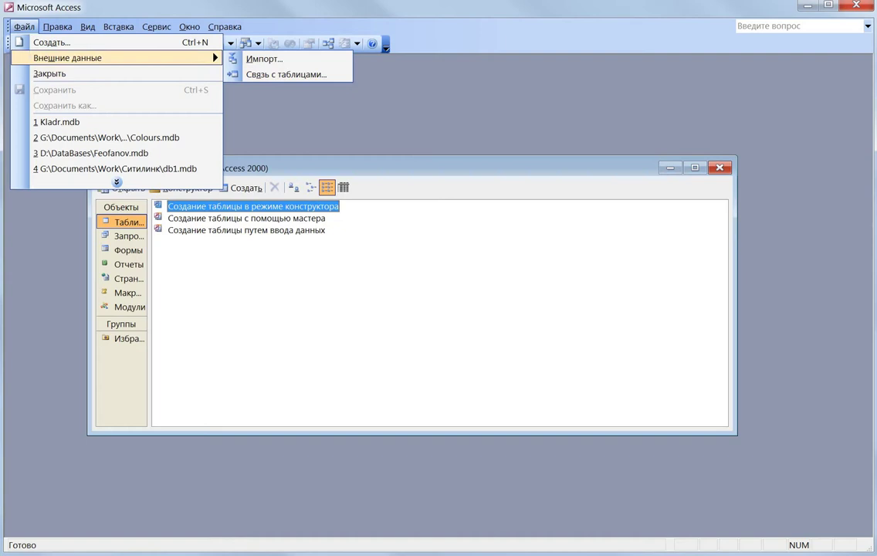
pyautogui.press('Return')
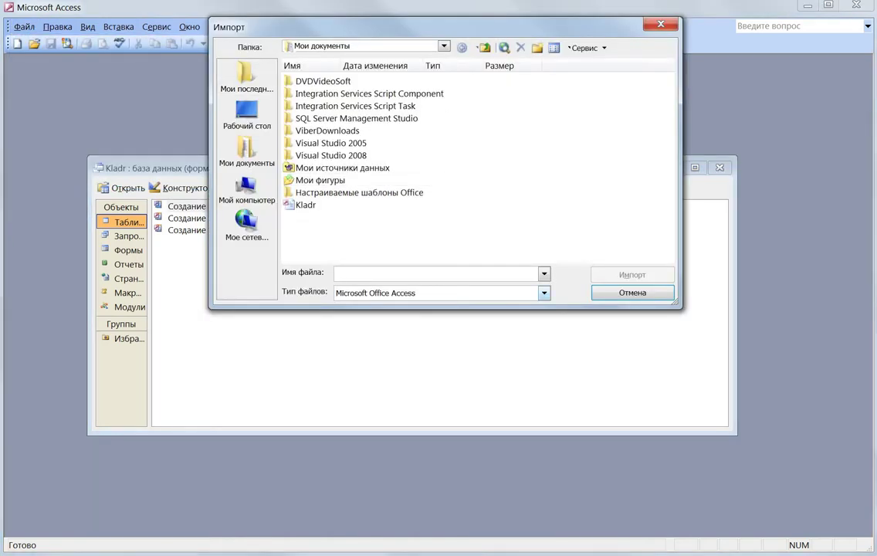
pyautogui.click(544, 293)
pyautogui.scroll(-8, 441, 315)
pyautogui.scroll(-1, 436, 330)
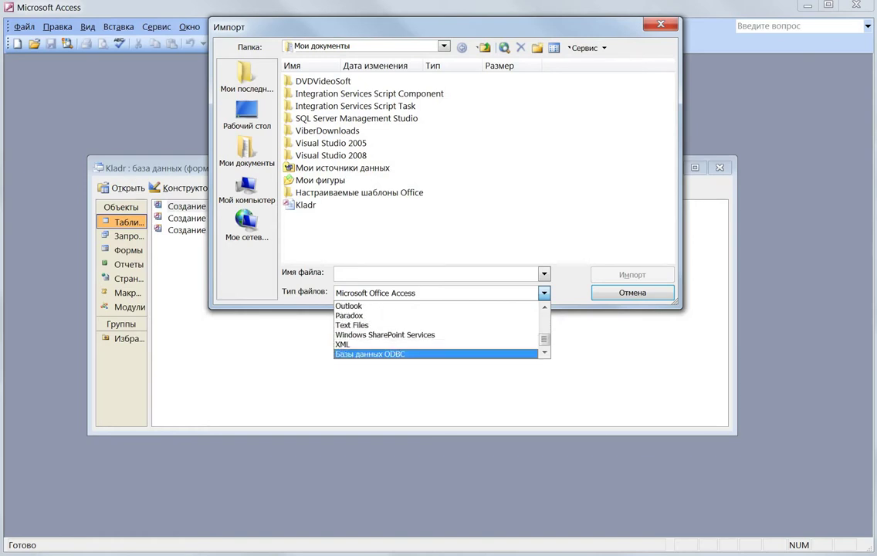
pyautogui.press('Return')
pyautogui.click(251, 265)
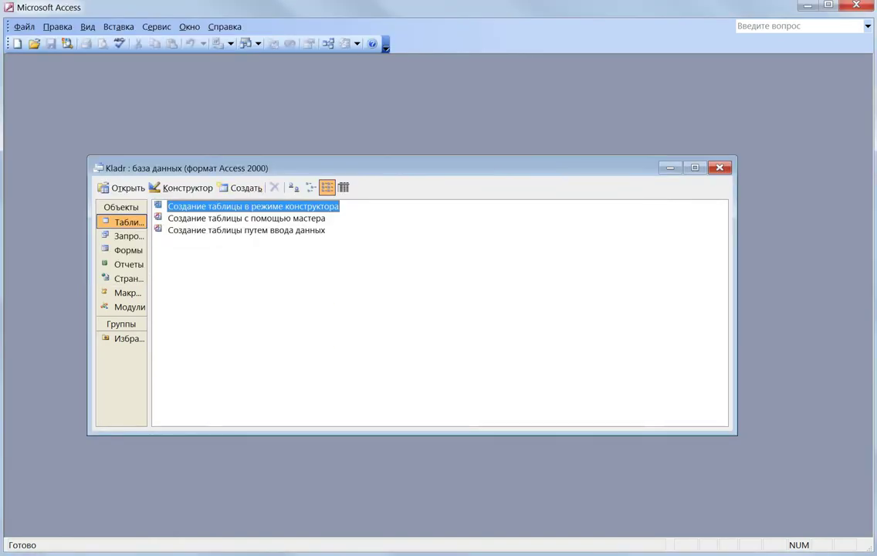
# Step: Start an import of external data into the Kladr database and set the file type to dBASE 5
pyautogui.click(24, 27)
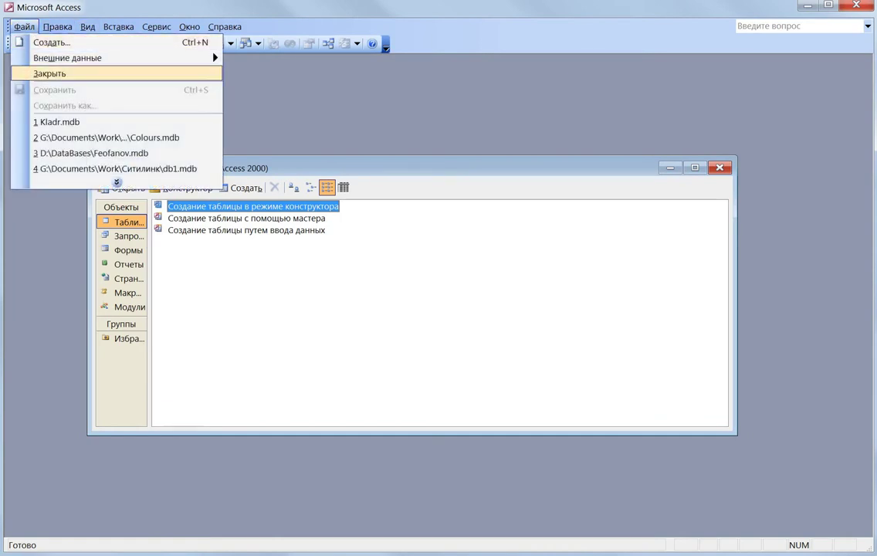
pyautogui.moveTo(68, 58)
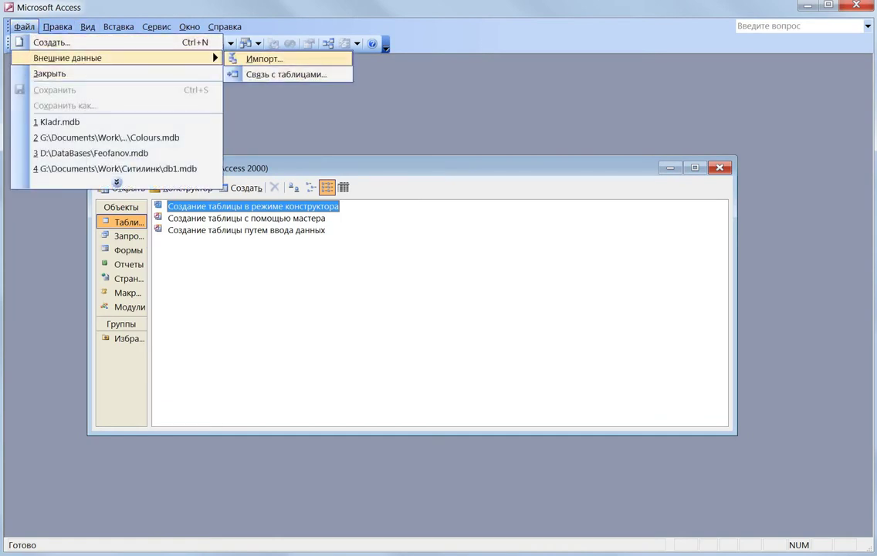
pyautogui.click(263, 58)
pyautogui.click(545, 274)
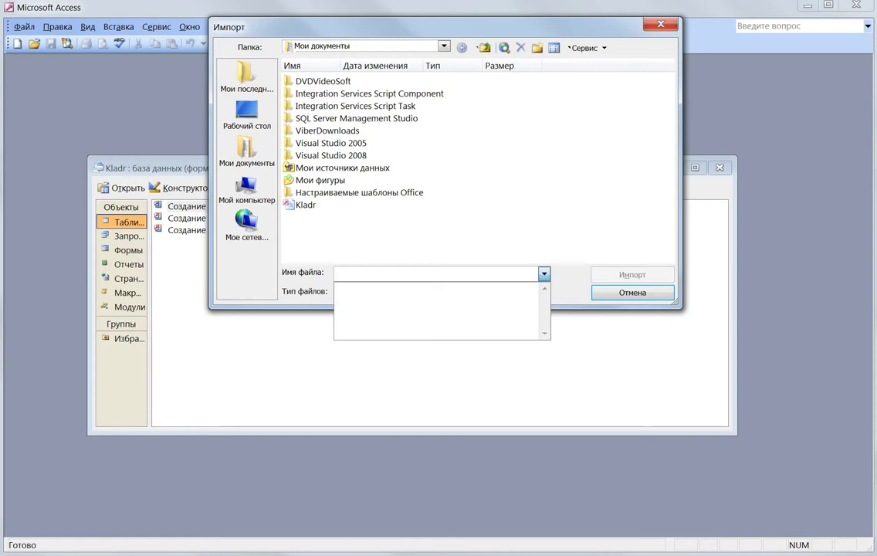
pyautogui.press('Tab')
pyautogui.hotkey('alt', 'Down')
pyautogui.press('Down')
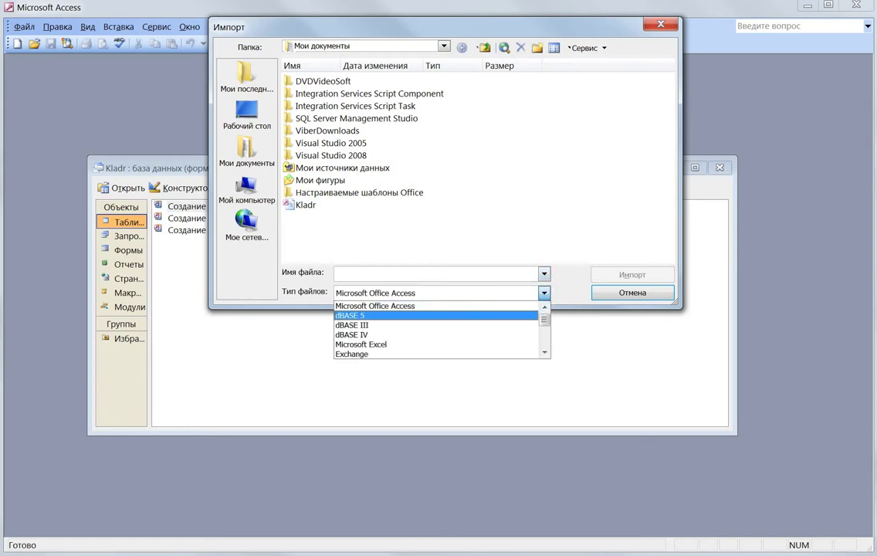
pyautogui.press('Return')
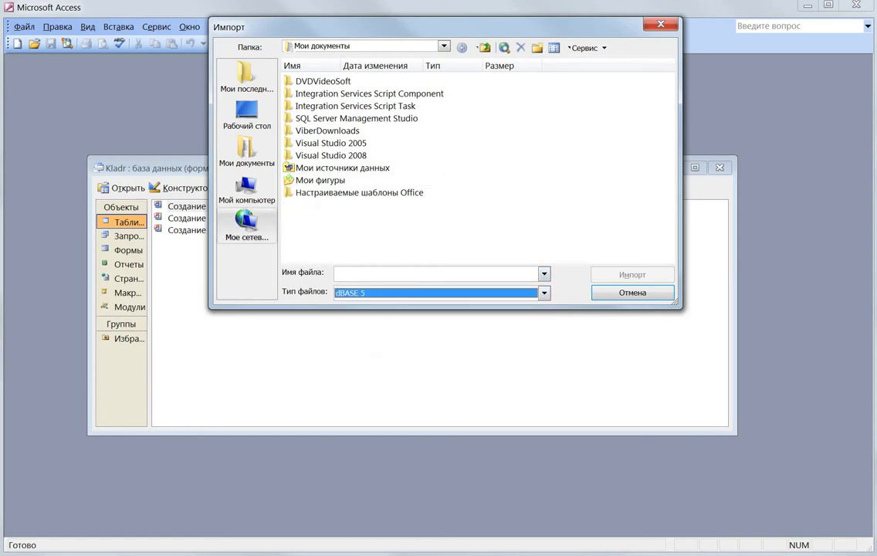
# Step: Browse the import location from the computer's drives to the Downloads folder
pyautogui.click(246, 190)
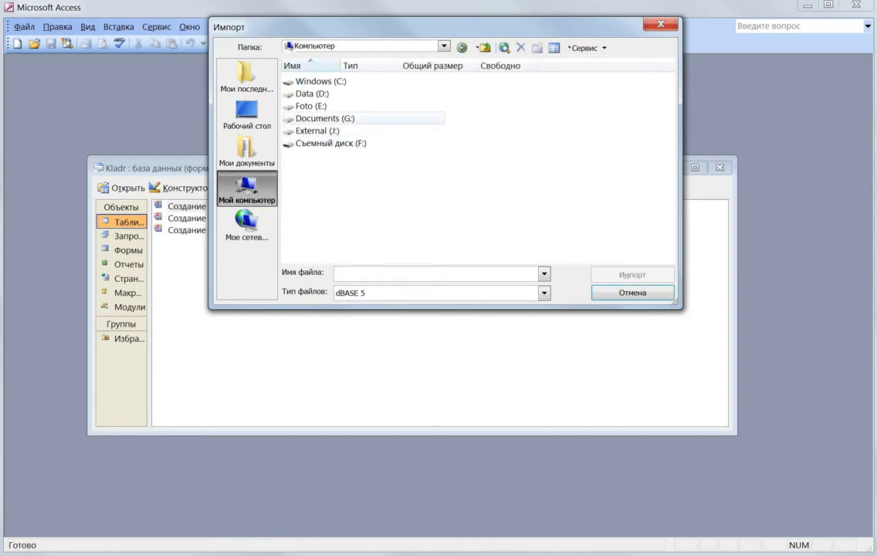
pyautogui.doubleClick(315, 118)
pyautogui.click(317, 94)
pyautogui.click(317, 105)
pyautogui.doubleClick(317, 106)
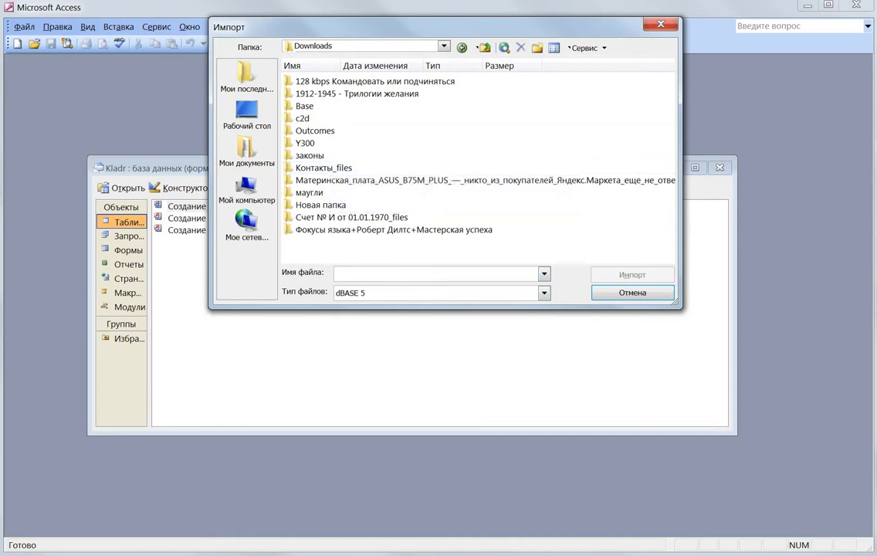
# Step: Switch the import file type to Text Files
pyautogui.click(544, 292)
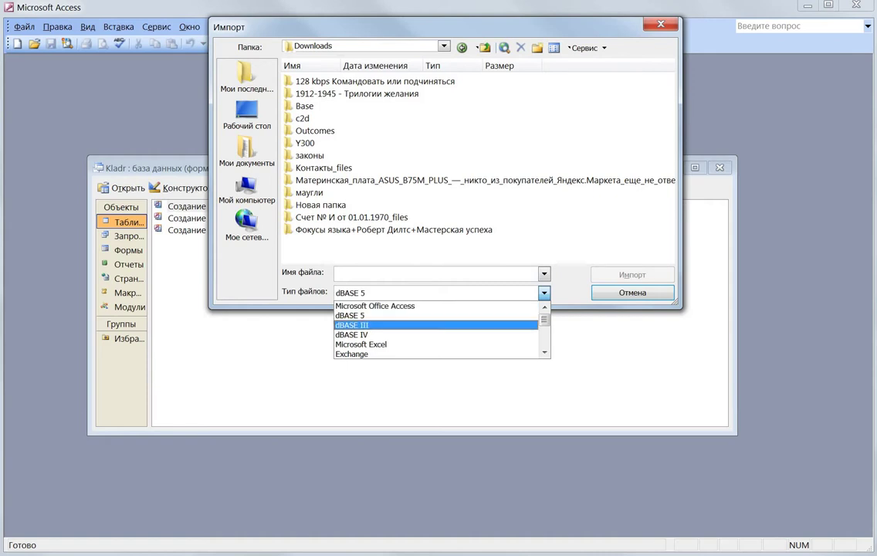
pyautogui.click(544, 352)
pyautogui.click(544, 352)
pyautogui.click(545, 352)
pyautogui.scroll(-1, 436, 329)
pyautogui.scroll(-1, 436, 330)
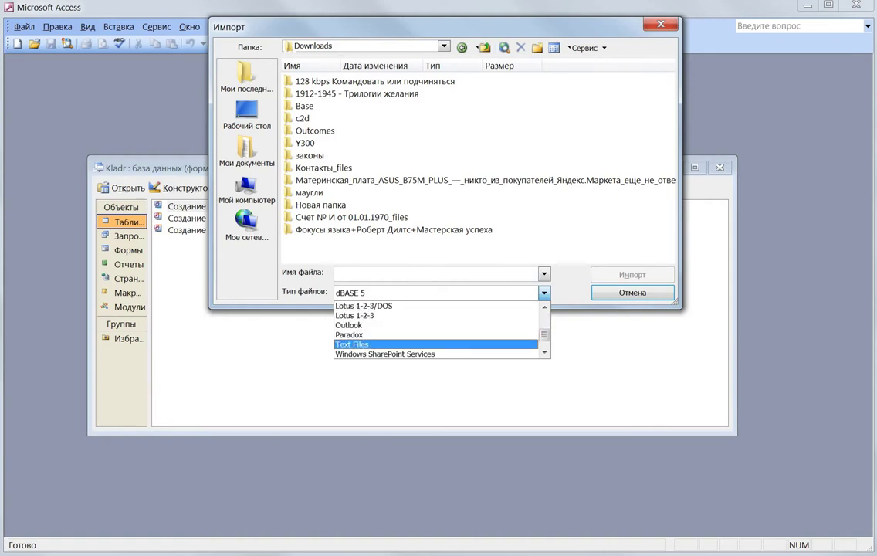
pyautogui.click(386, 344)
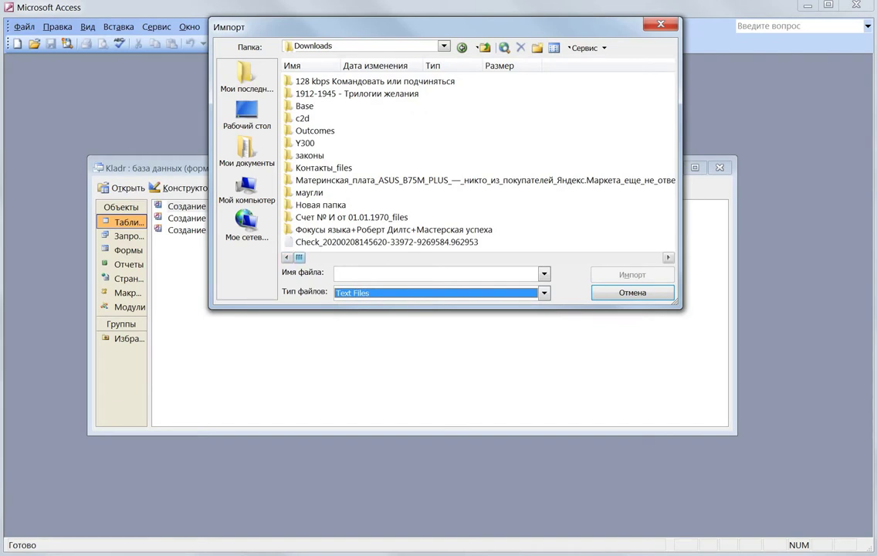
# Step: Open the Base folder and set the import file type to dBASE 5
pyautogui.doubleClick(305, 106)
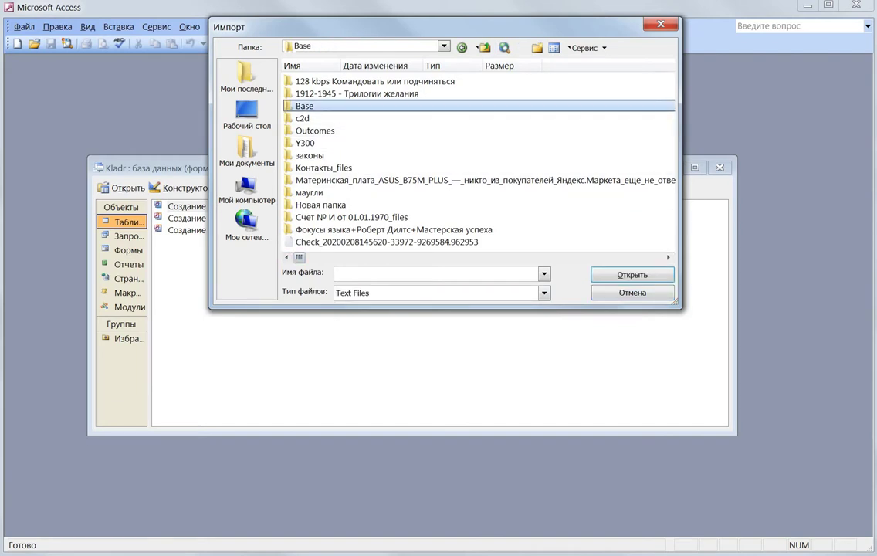
pyautogui.click(544, 293)
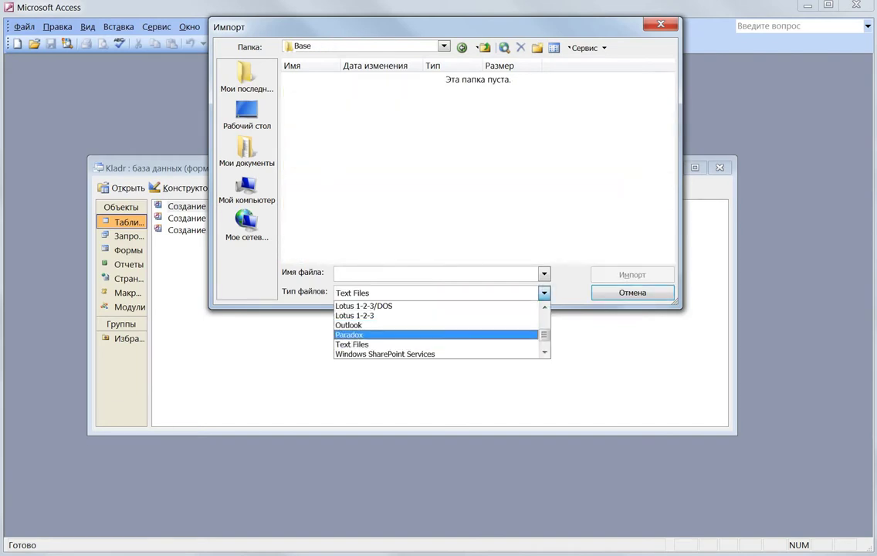
pyautogui.moveTo(544, 335); pyautogui.dragTo(545, 319)
pyautogui.press('Down')
pyautogui.press('Return')
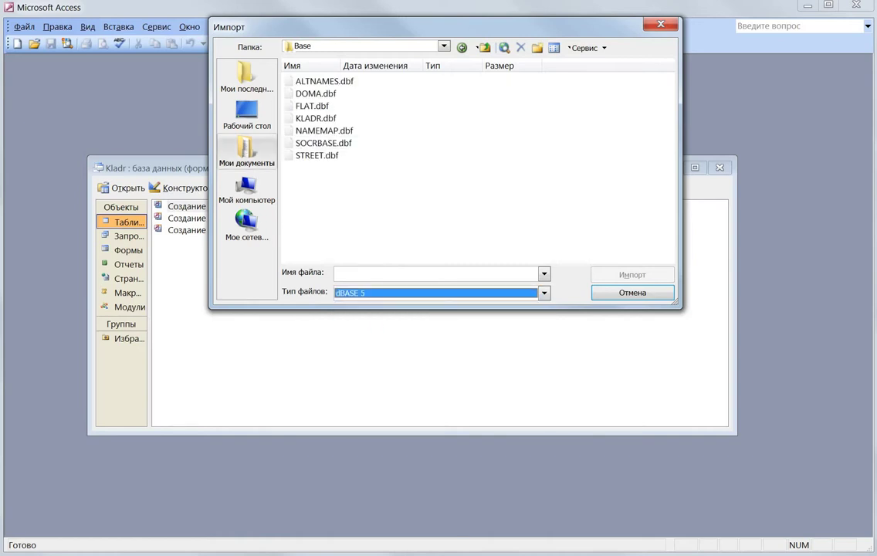
# Step: Import KLADR.dbf from the Base folder and open the imported KLADR table
pyautogui.click(316, 118)
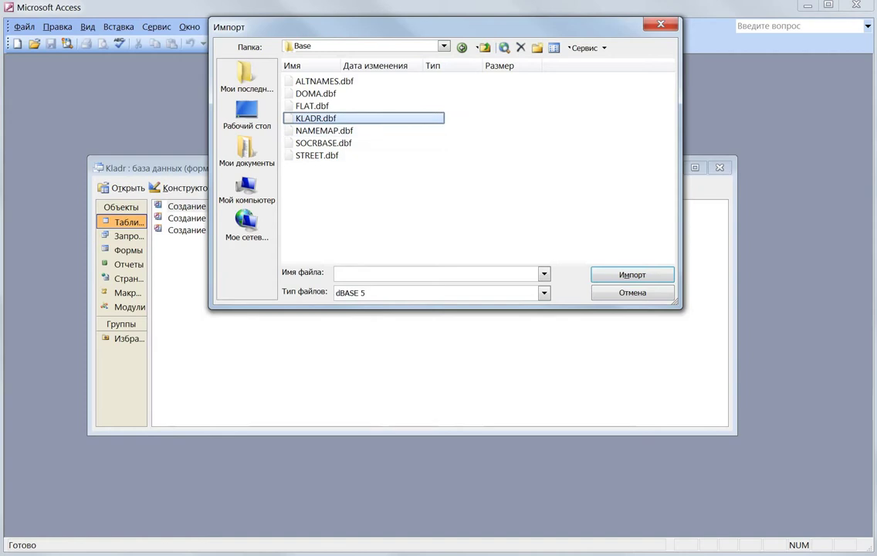
pyautogui.click(633, 275)
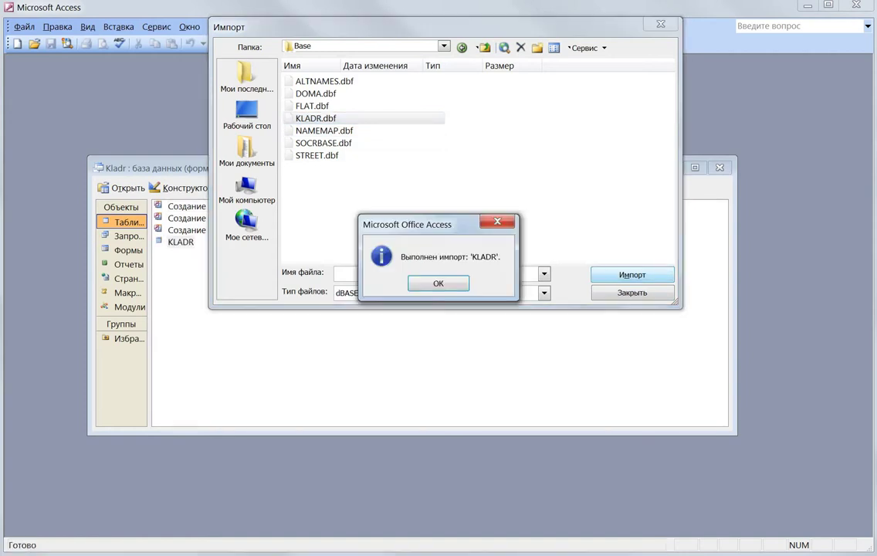
pyautogui.press('Return')
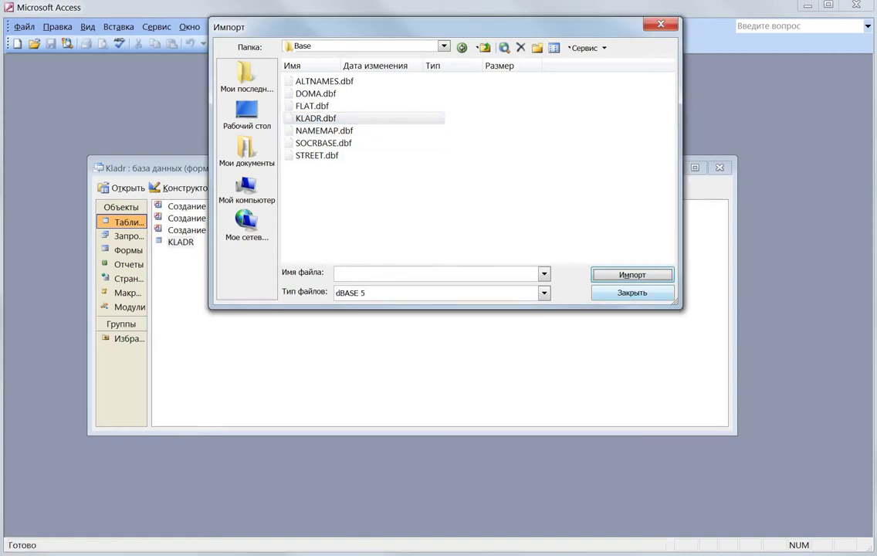
pyautogui.click(633, 292)
pyautogui.press('Return')
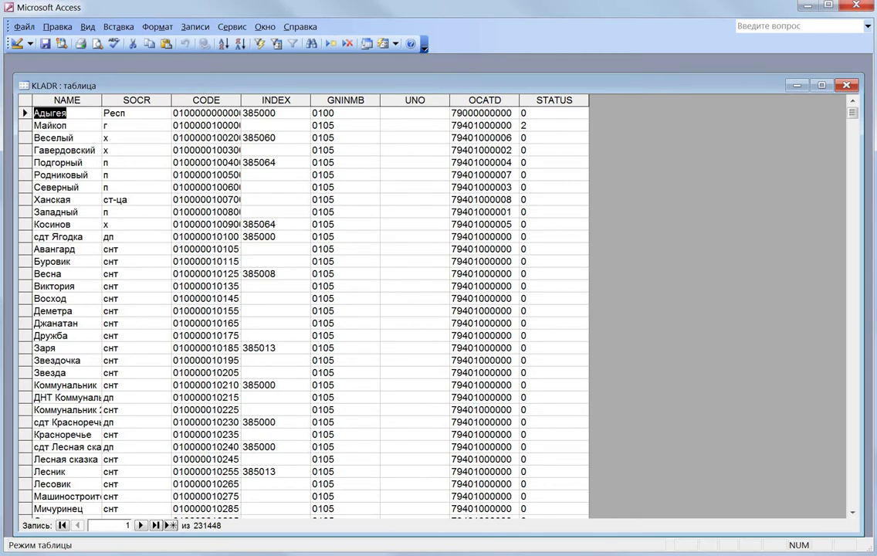
# Step: Examine the NAME and SOCR columns of the KLADR table, going through the type abbreviations of the first records
pyautogui.click(67, 101)
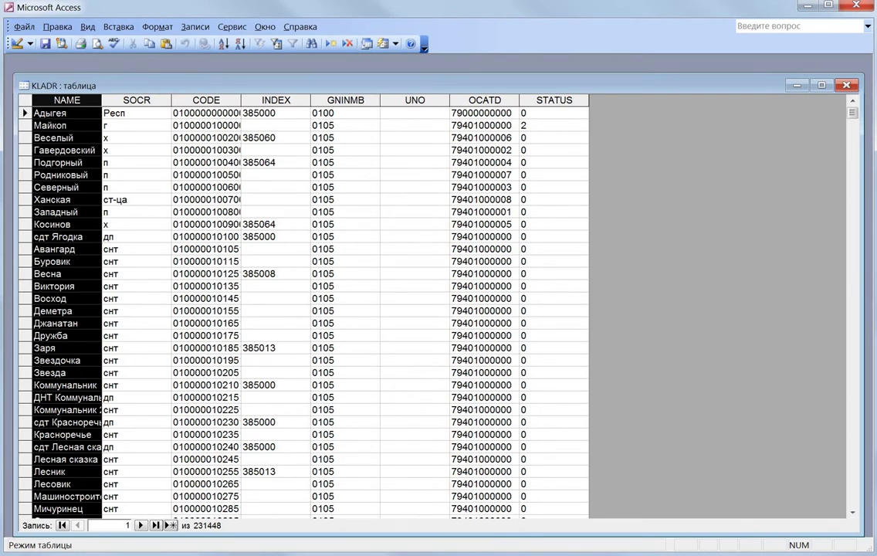
pyautogui.click(116, 113)
pyautogui.doubleClick(115, 113)
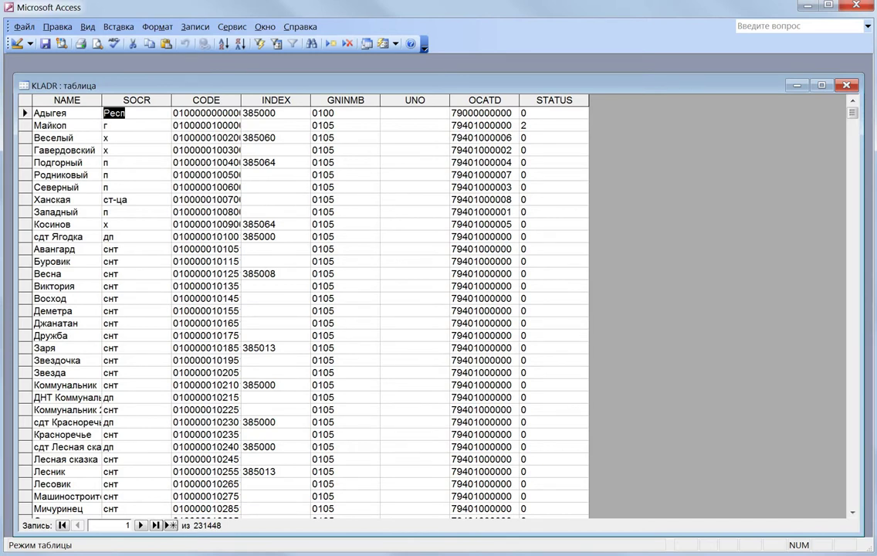
pyautogui.click(108, 125)
pyautogui.click(121, 113)
pyautogui.click(67, 100)
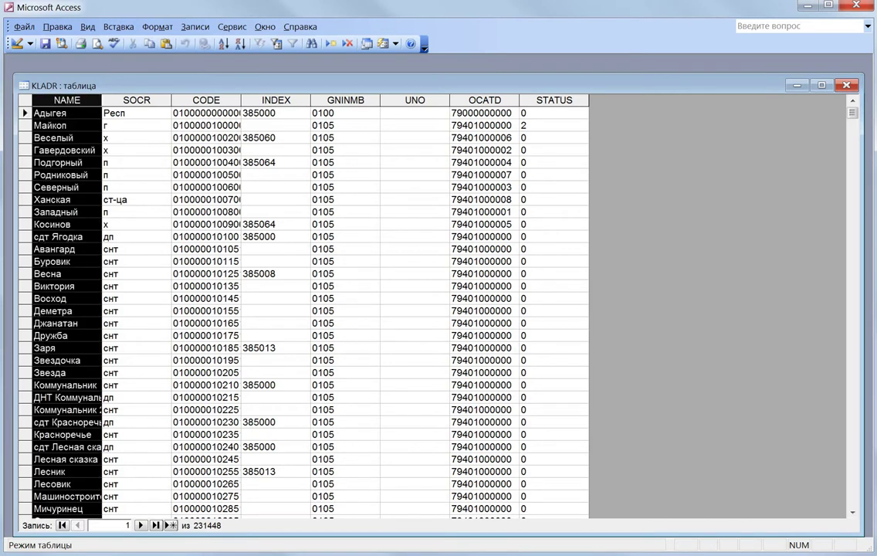
pyautogui.click(137, 100)
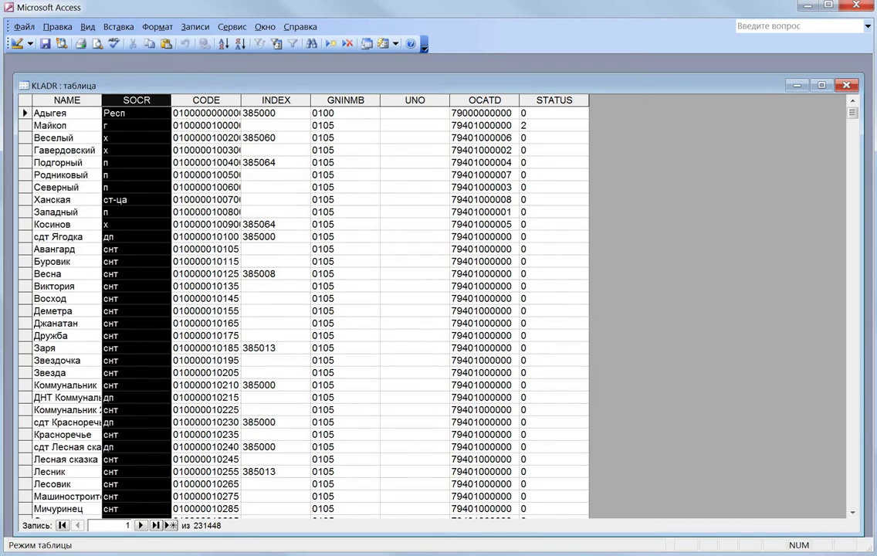
pyautogui.press('Down')
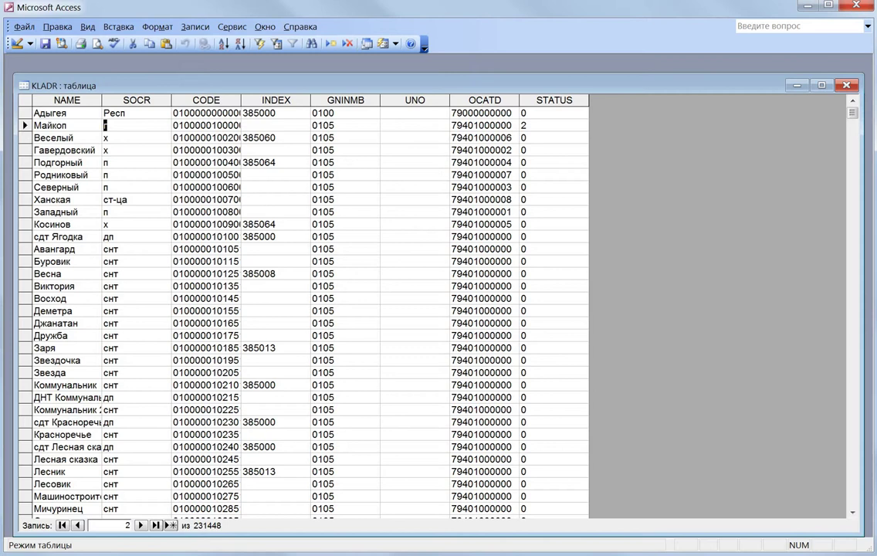
pyautogui.doubleClick(128, 199)
pyautogui.click(105, 125)
pyautogui.press('Down')
pyautogui.press('Down')
pyautogui.press('Down')
pyautogui.press('Down')
pyautogui.press('Down')
pyautogui.press('Down')
pyautogui.press('Down')
pyautogui.press('Down')
pyautogui.press('Down')
pyautogui.press('Down')
# Step: Move the KLADR table window lower in the workspace and import SOCRBASE.dbf into the Kladr database
pyautogui.moveTo(437, 75); pyautogui.dragTo(437, 204)
pyautogui.click(417, 168)
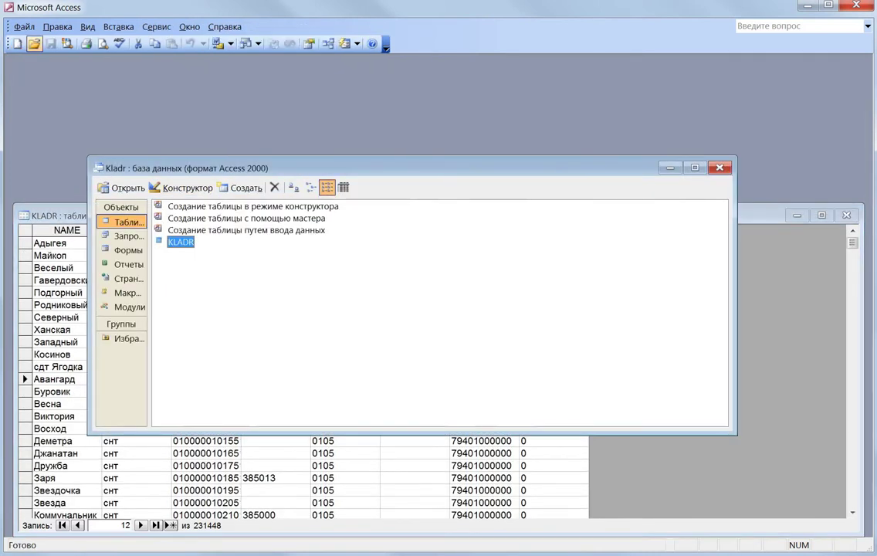
pyautogui.click(24, 27)
pyautogui.press('Down')
pyautogui.press('Right')
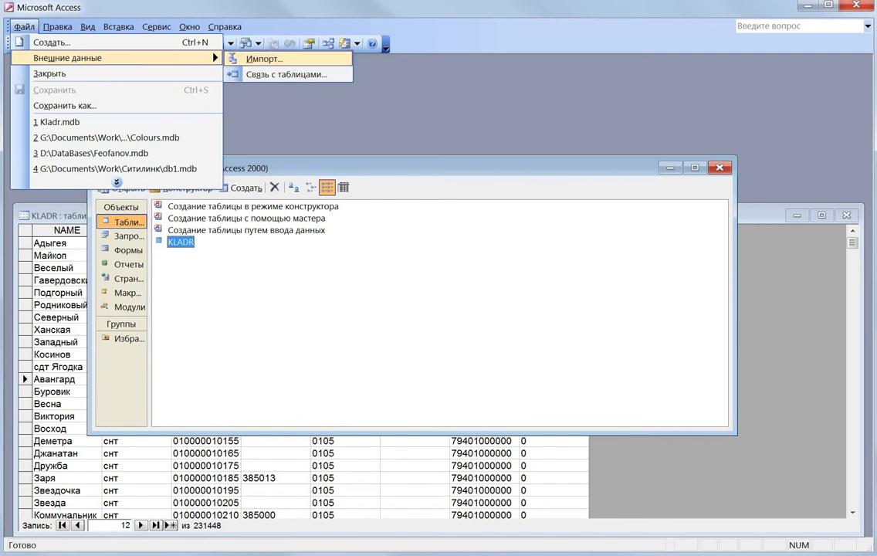
pyautogui.press('Return')
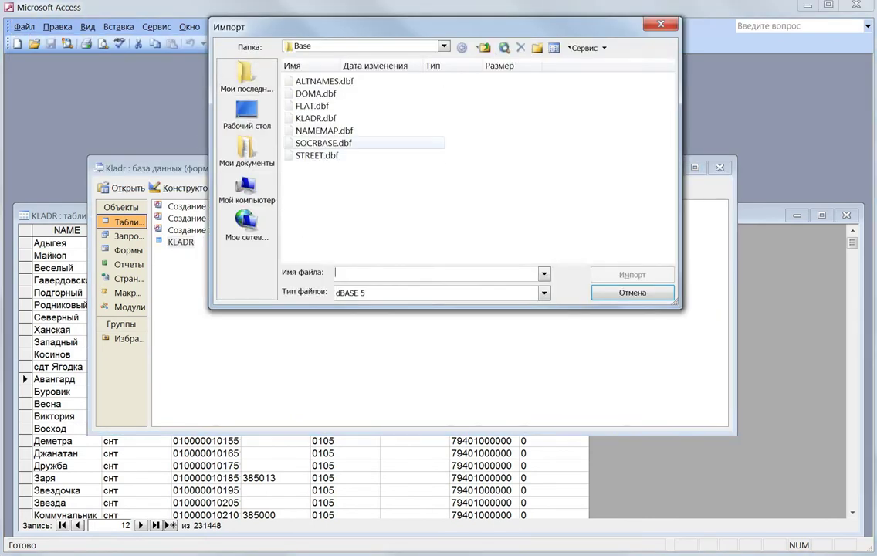
pyautogui.click(632, 274)
pyautogui.click(438, 283)
pyautogui.click(632, 292)
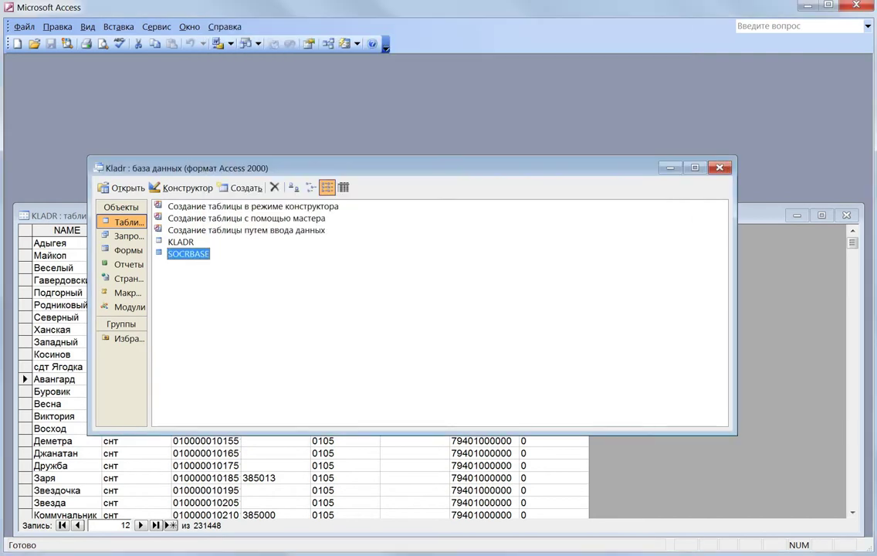
# Step: Open the SOCRBASE table and fit the LEVEL, SCNAME and SOCRNAME columns to their contents
pyautogui.press('Return')
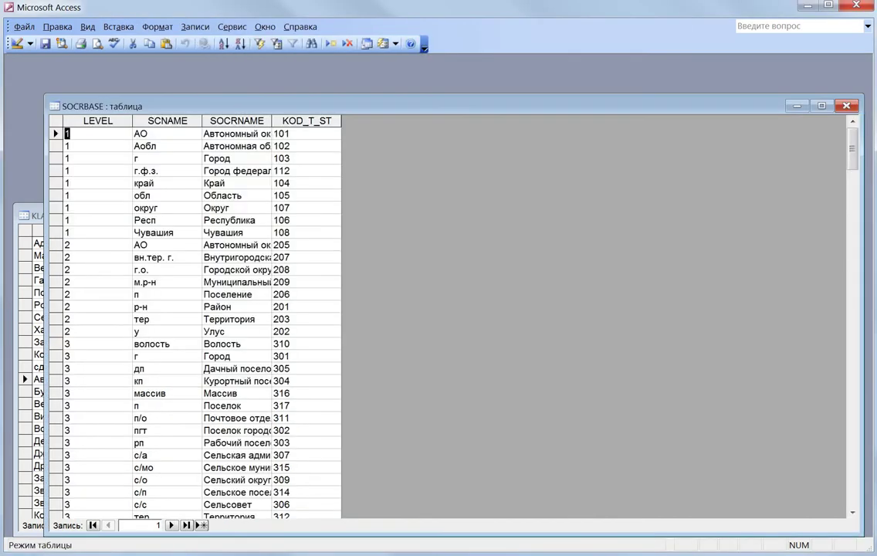
pyautogui.scroll(-20, 193, 317)
pyautogui.scroll(-20, 193, 317)
pyautogui.scroll(9, 193, 316)
pyautogui.scroll(20, 193, 317)
pyautogui.scroll(1, 193, 317)
pyautogui.doubleClick(132, 121)
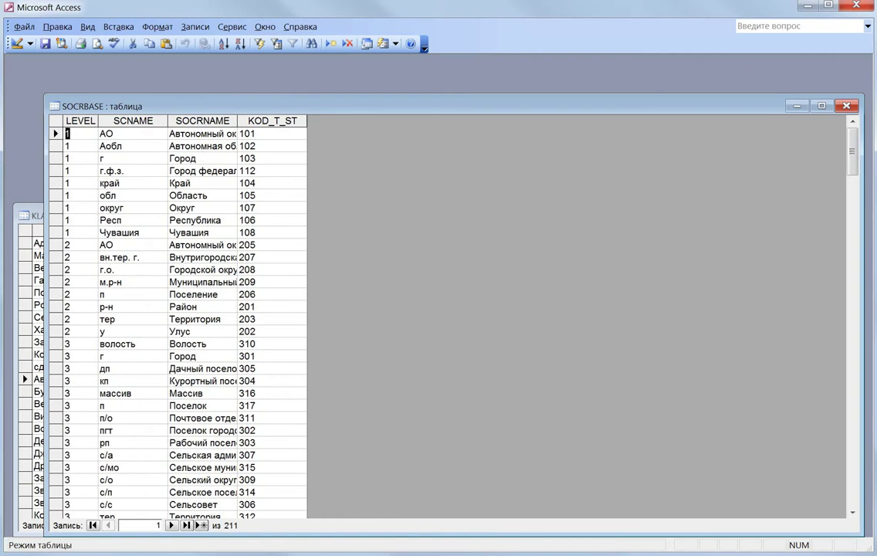
pyautogui.doubleClick(168, 120)
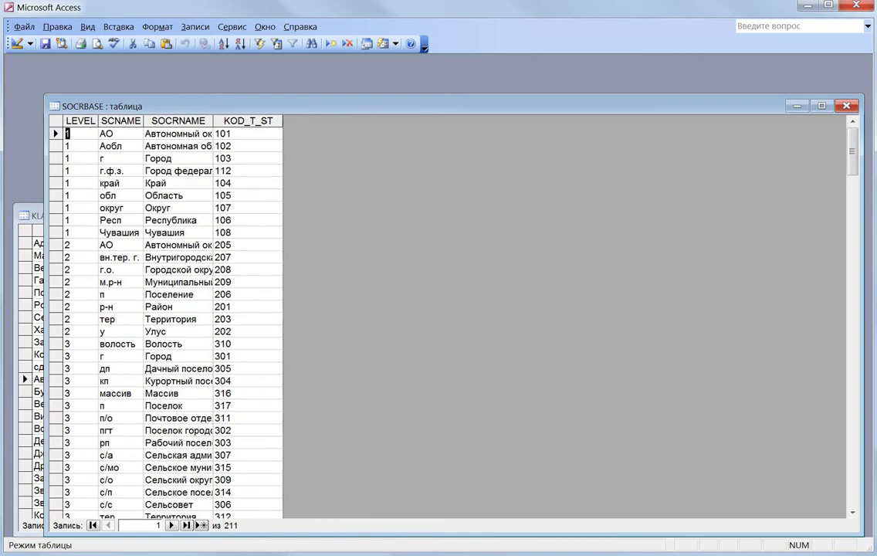
pyautogui.doubleClick(212, 121)
# Step: Look through the SOCRBASE records, comparing the abbreviations and full names at each level
pyautogui.scroll(-20, 204, 317)
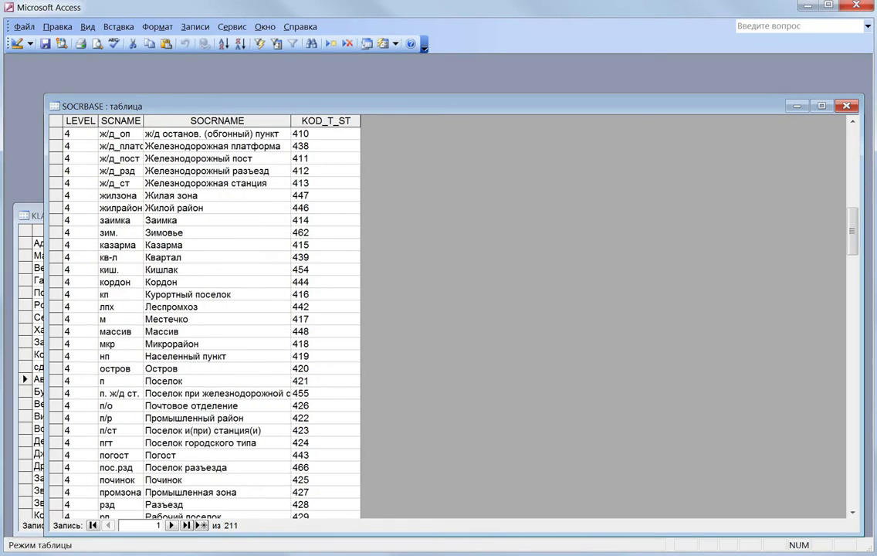
pyautogui.scroll(20, 205, 316)
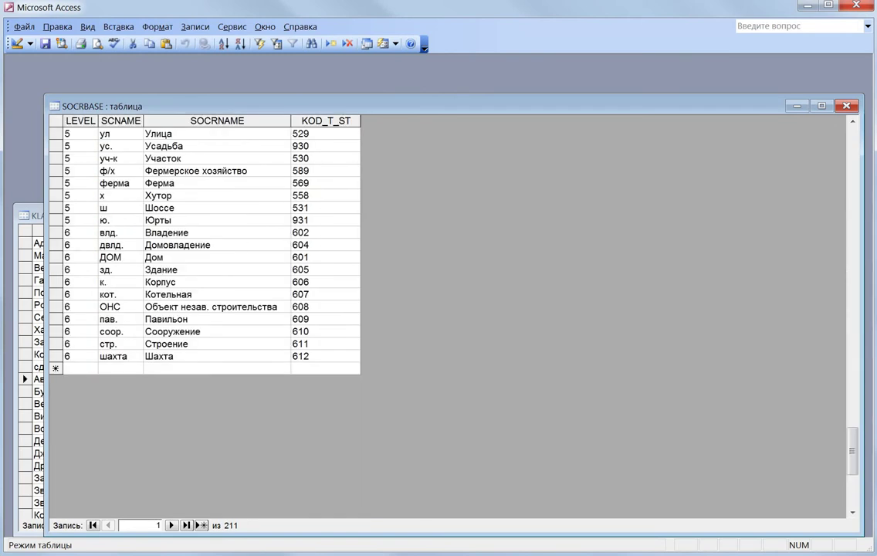
pyautogui.scroll(20, 205, 317)
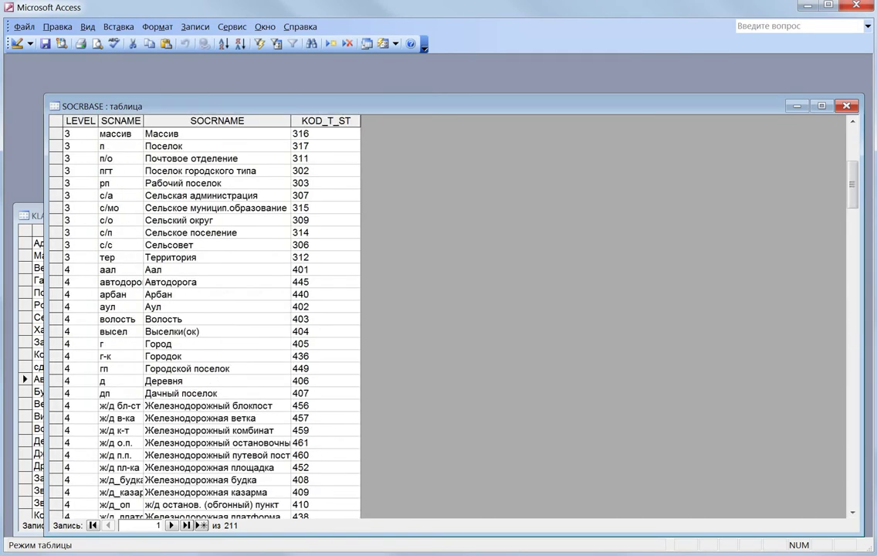
pyautogui.scroll(7, 205, 316)
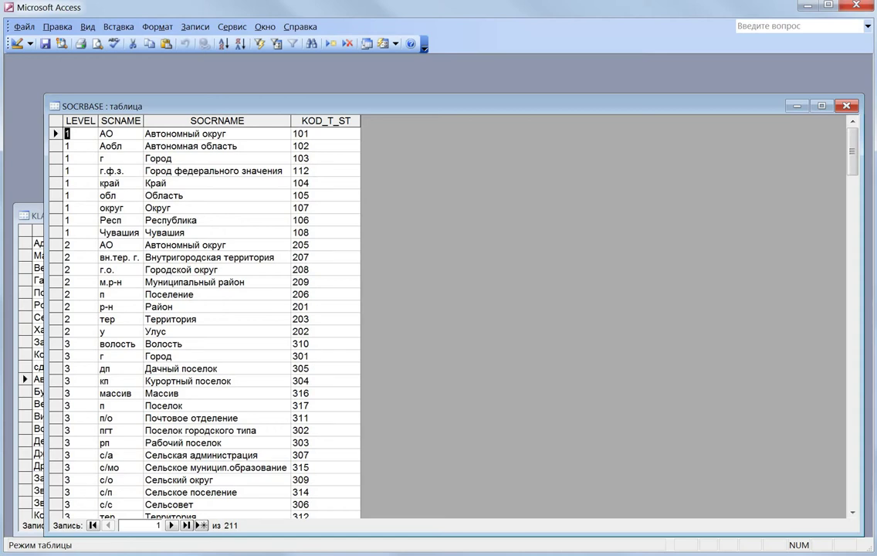
# Step: Switch to the KLADR table and search the NAME column for "москва" with whole-field matching
pyautogui.click(33, 215)
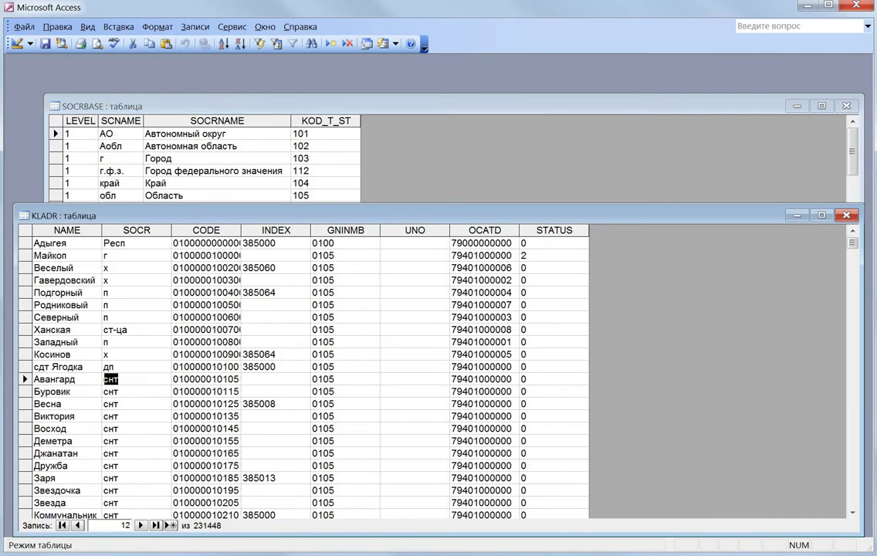
pyautogui.click(66, 230)
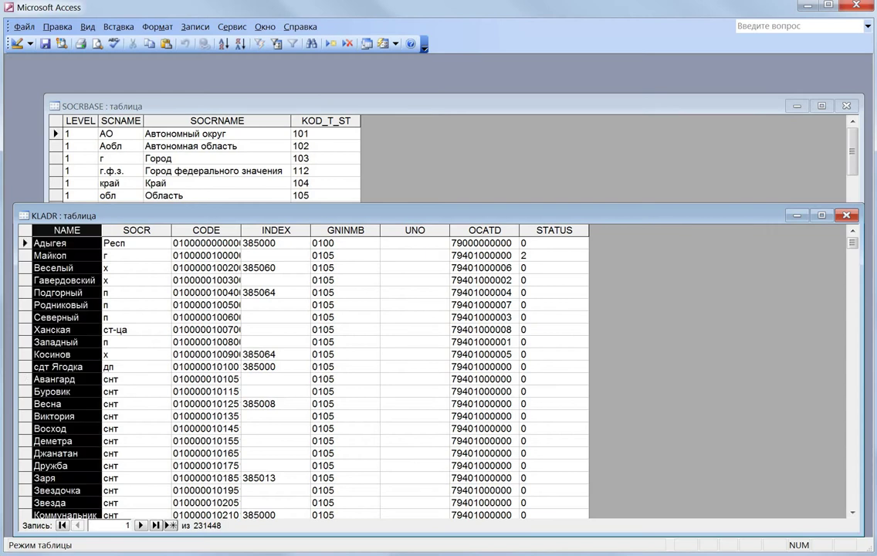
pyautogui.hotkey('ctrl', 'f')
pyautogui.write('мос')
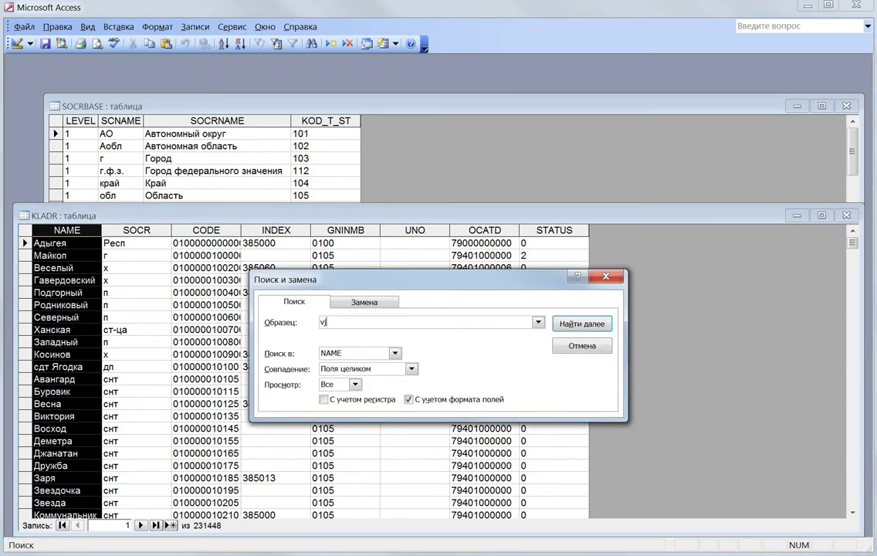
pyautogui.write('ква')
pyautogui.press('Return')
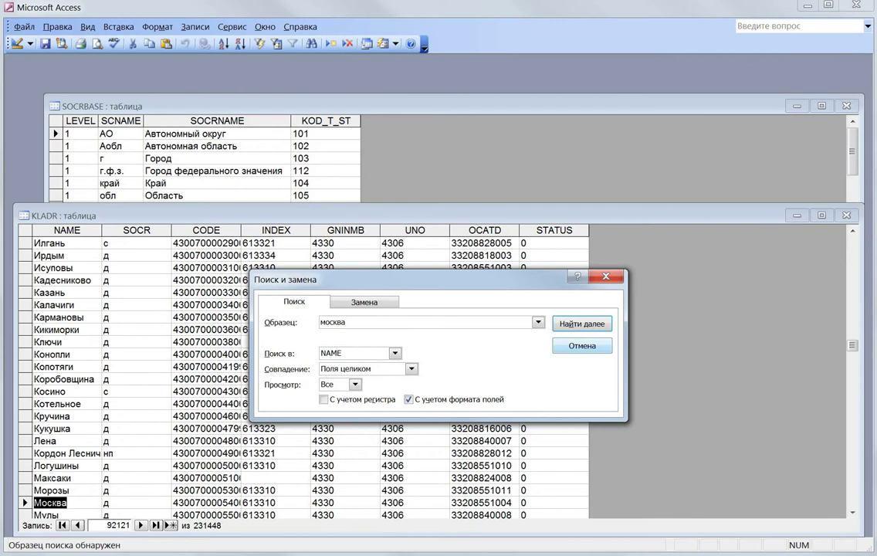
pyautogui.press('Escape')
# Step: Filter the KLADR table by the selected name Москва and select the record whose SOCR value is "г"
pyautogui.rightClick(56, 499)
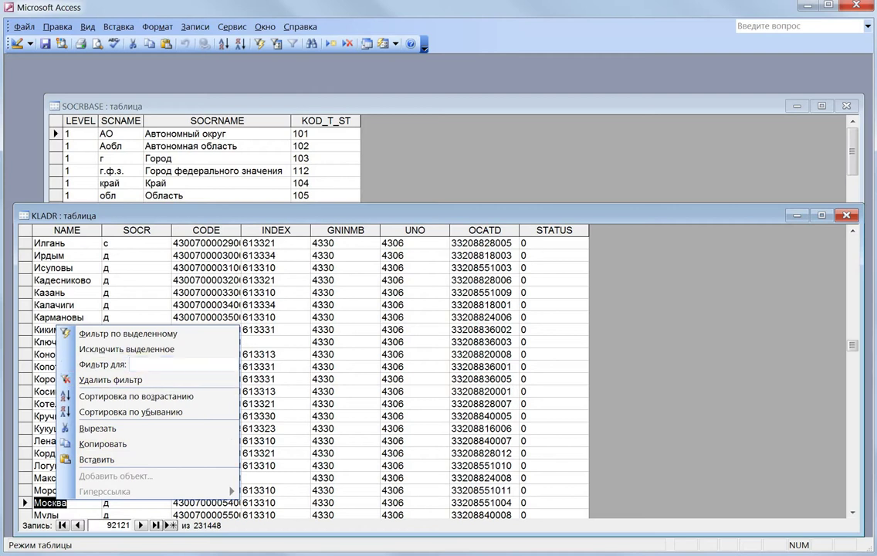
pyautogui.click(116, 333)
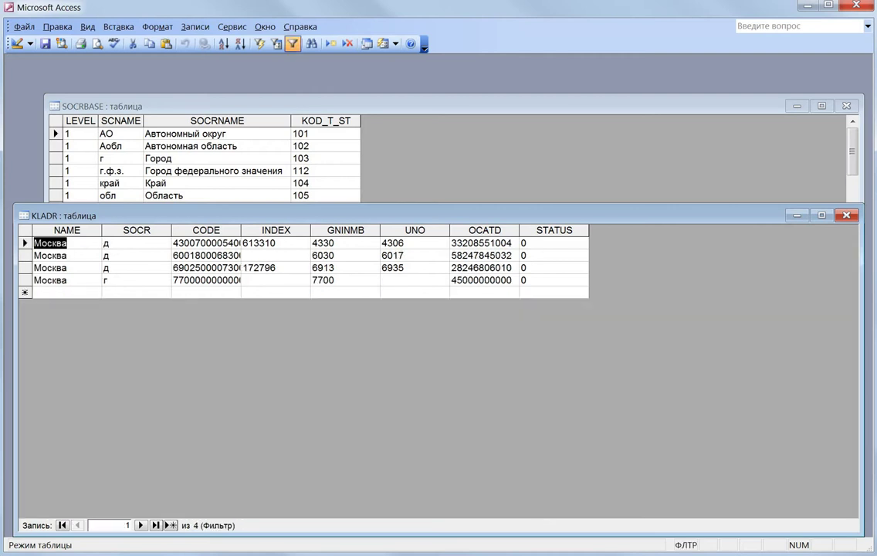
pyautogui.click(105, 280)
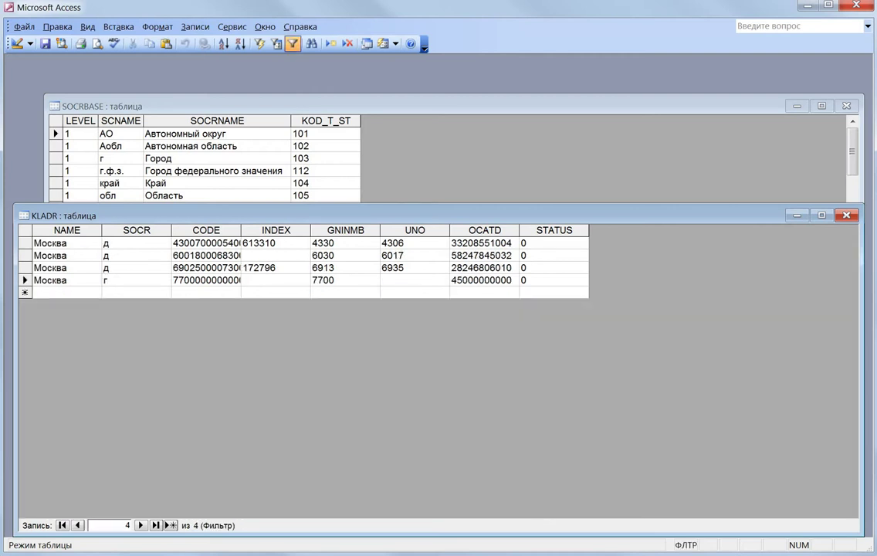
# Step: Fit the KLADR CODE column to its contents and select the code of the Москва record whose SOCR is "г"
pyautogui.click(109, 268)
pyautogui.click(109, 280)
pyautogui.doubleClick(241, 230)
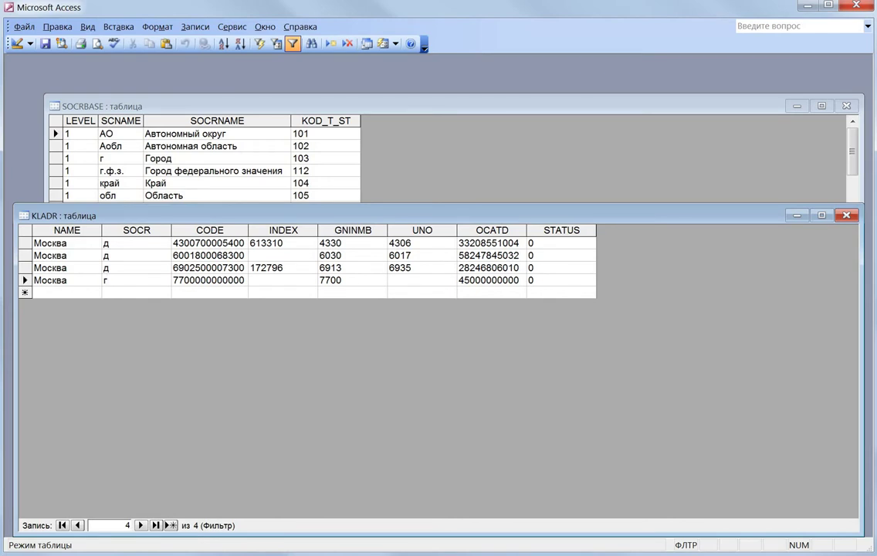
pyautogui.moveTo(244, 281); pyautogui.dragTo(173, 281)
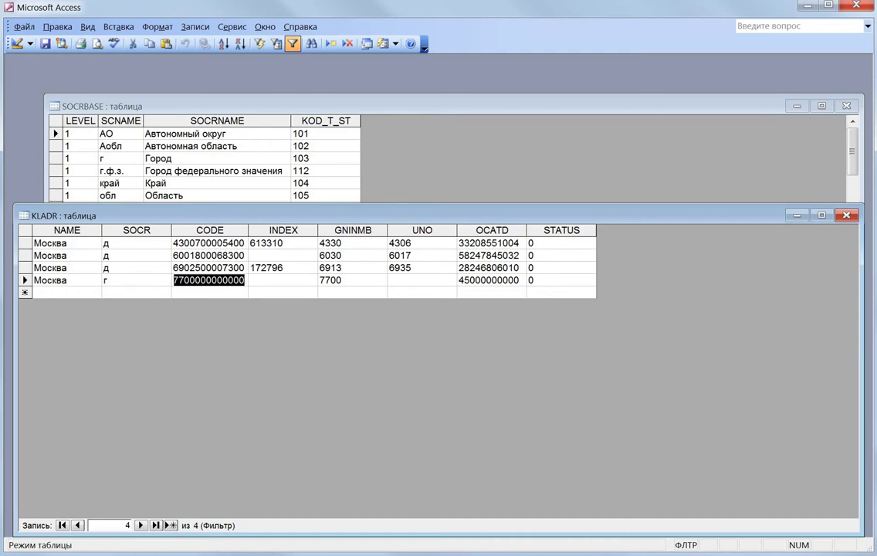
# Step: Examine the CODE and INDEX values of the Москва village record with index 172796
pyautogui.click(25, 267)
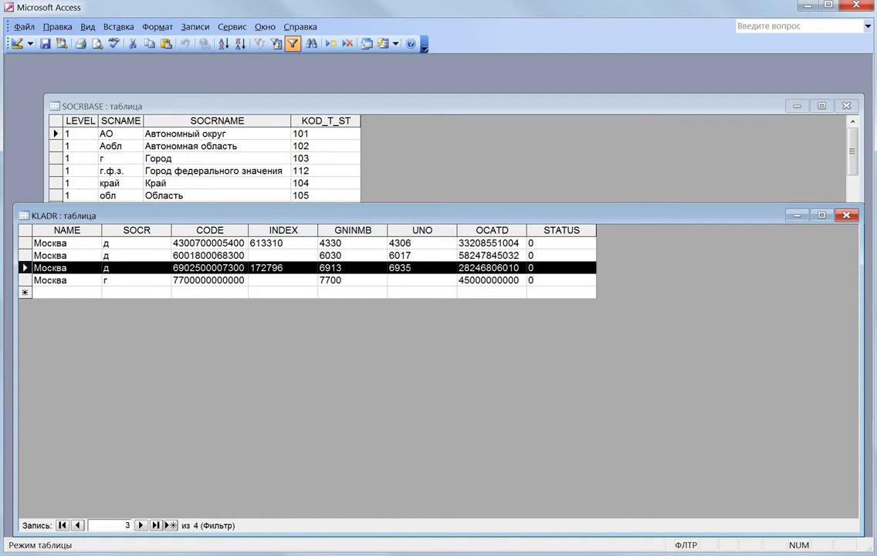
pyautogui.moveTo(285, 268); pyautogui.dragTo(249, 268)
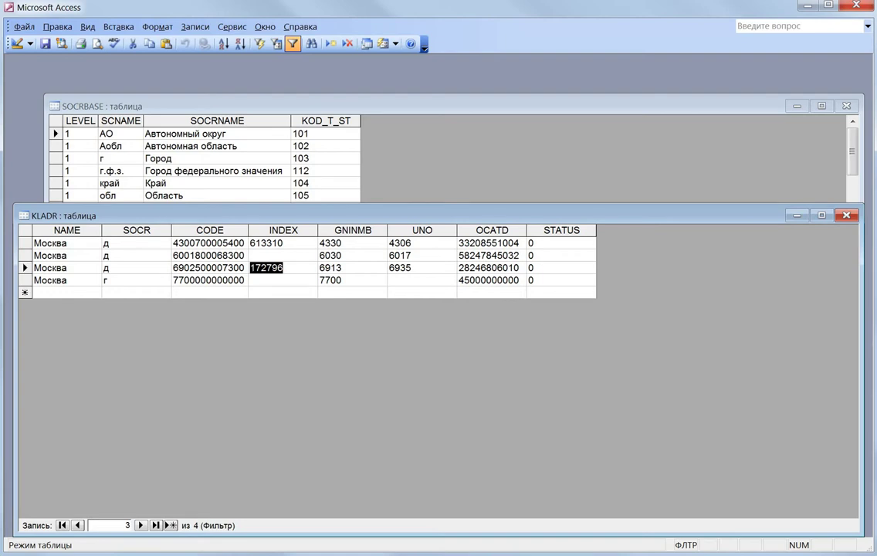
pyautogui.press('F2')
pyautogui.press('F2')
pyautogui.hotkey('shift', 'space')
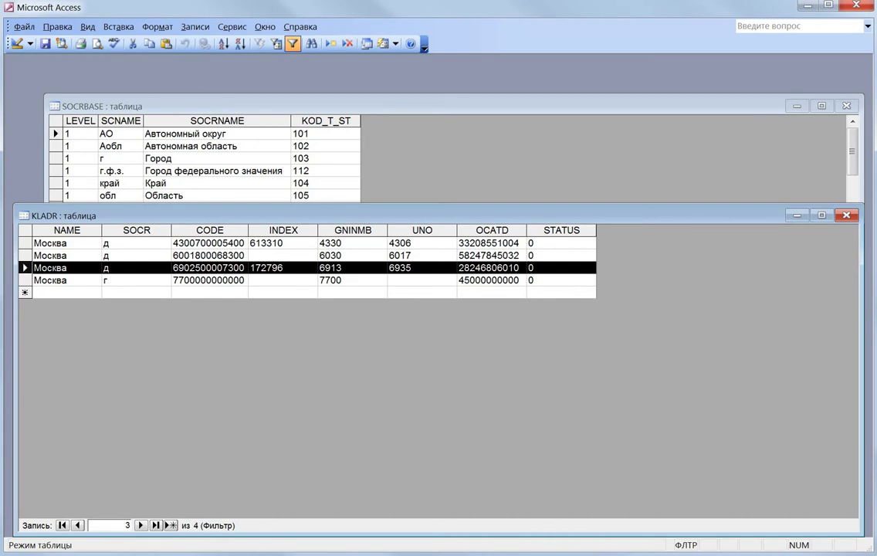
pyautogui.press('Left')
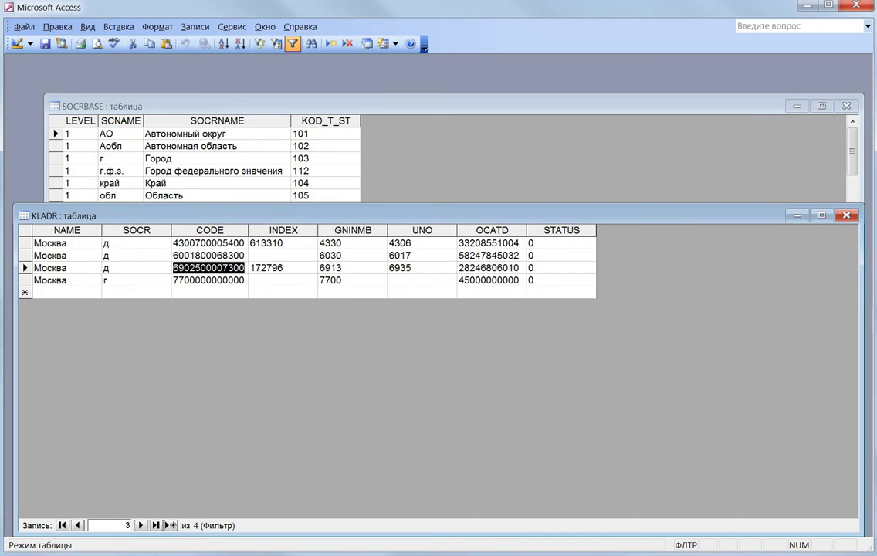
pyautogui.press('Right')
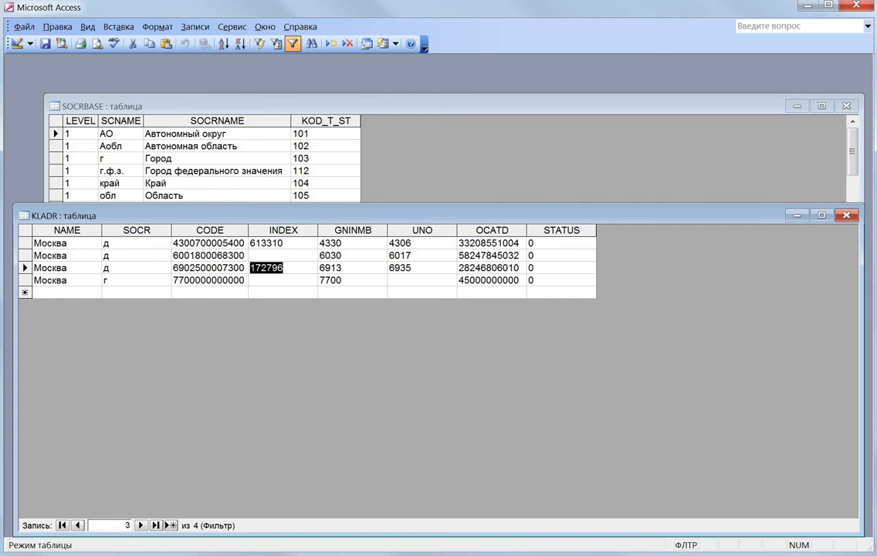
# Step: Remove the Москва filter and filter the KLADR table by INDEX 172796
pyautogui.click(293, 44)
pyautogui.rightClick(283, 243)
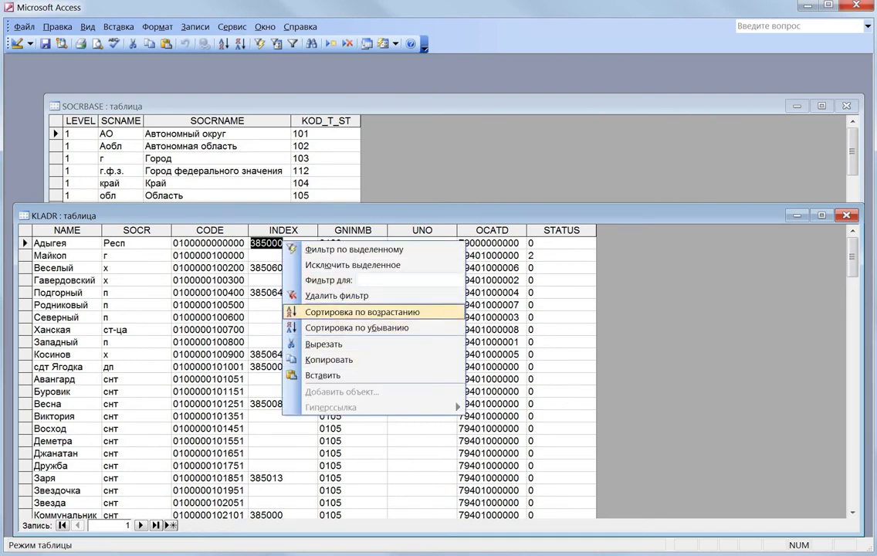
pyautogui.write('172796')
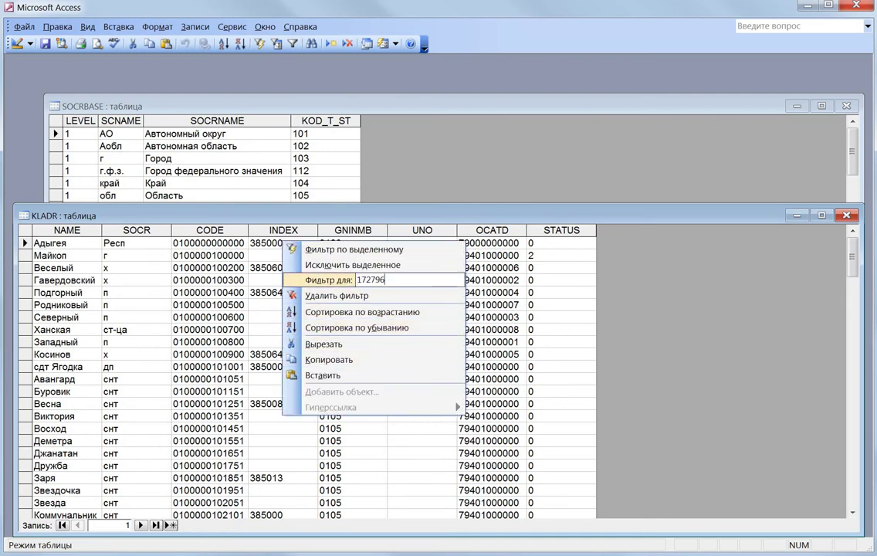
pyautogui.press('Return')
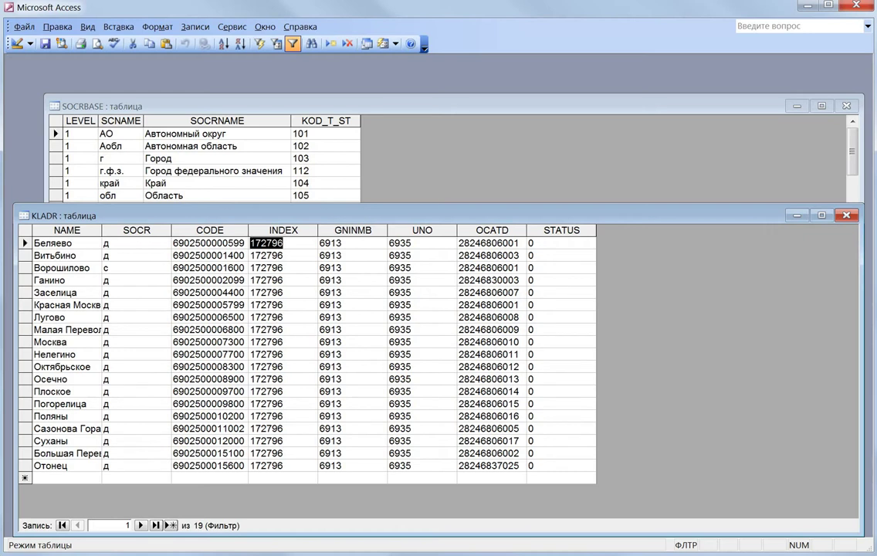
# Step: Remove the index filter and look through the KLADR records, examining the GNINMB and STATUS values
pyautogui.click(292, 44)
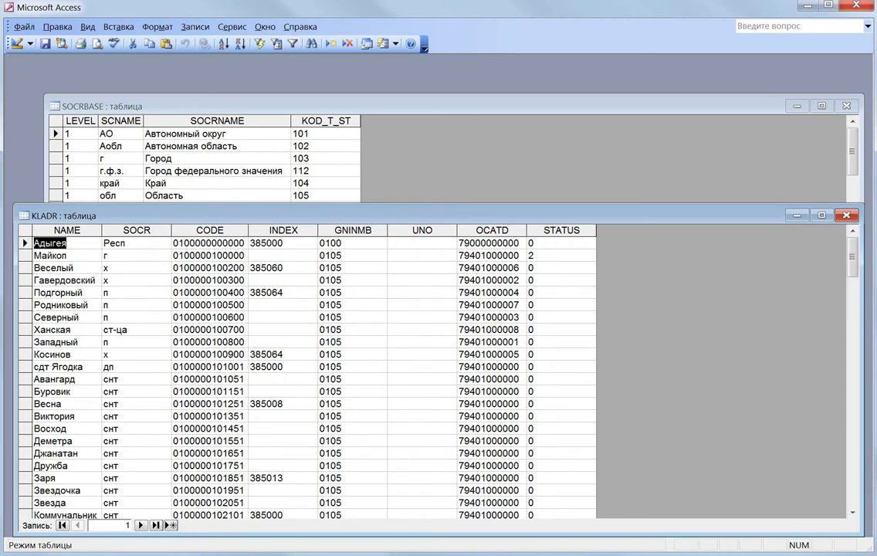
pyautogui.click(25, 256)
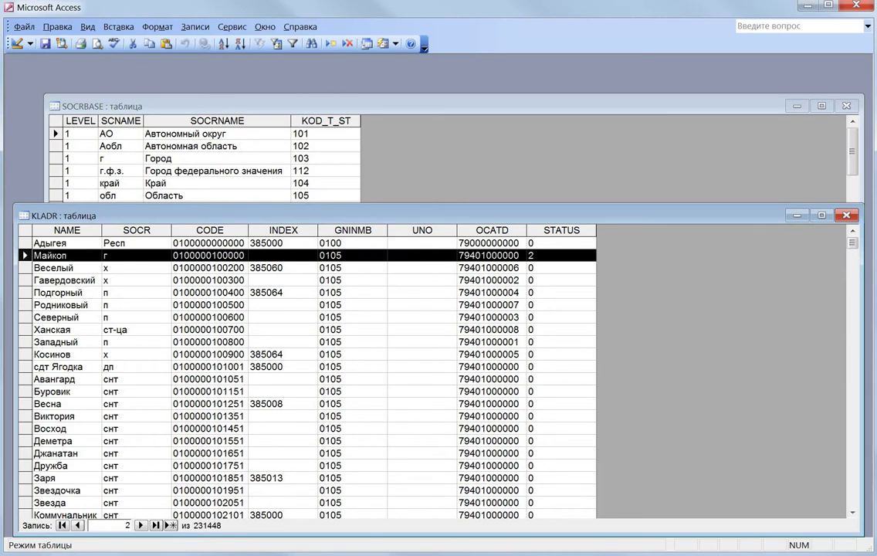
pyautogui.click(343, 243)
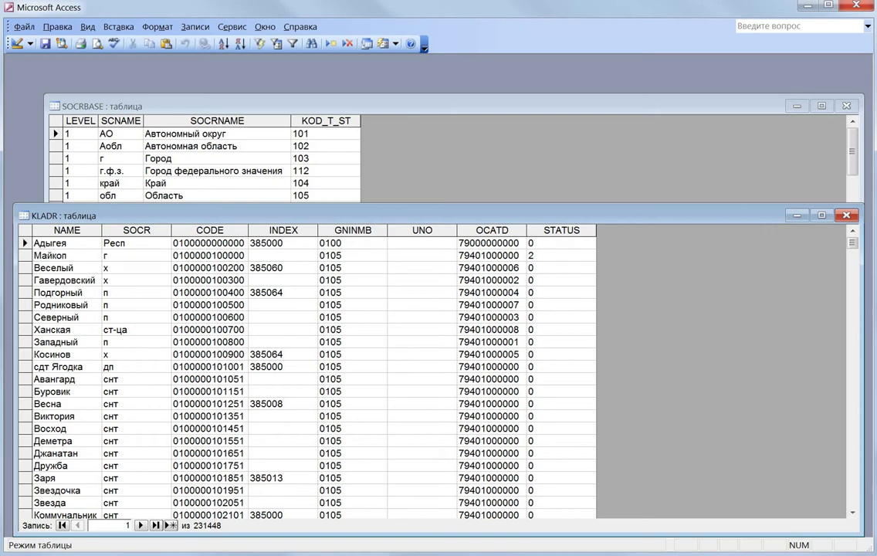
pyautogui.moveTo(852, 243); pyautogui.dragTo(852, 449)
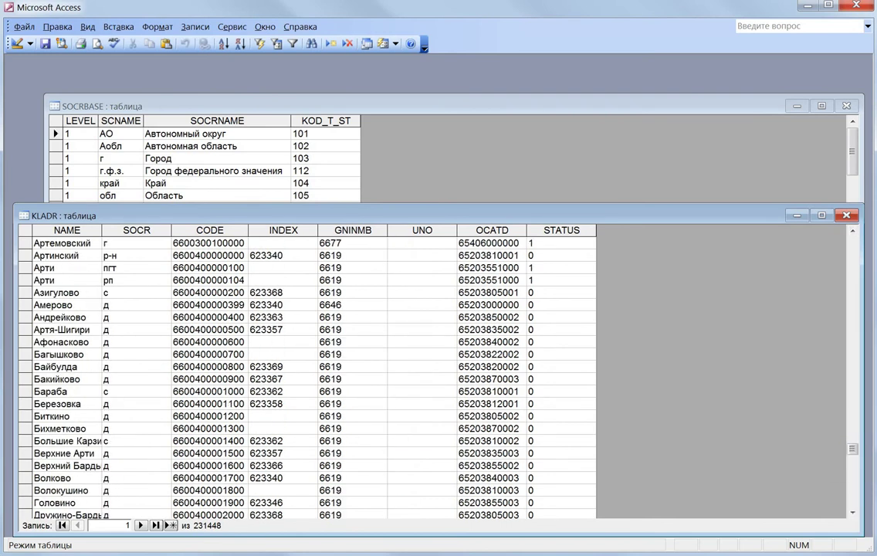
pyautogui.moveTo(852, 449); pyautogui.dragTo(852, 242)
pyautogui.moveTo(535, 255); pyautogui.dragTo(529, 256)
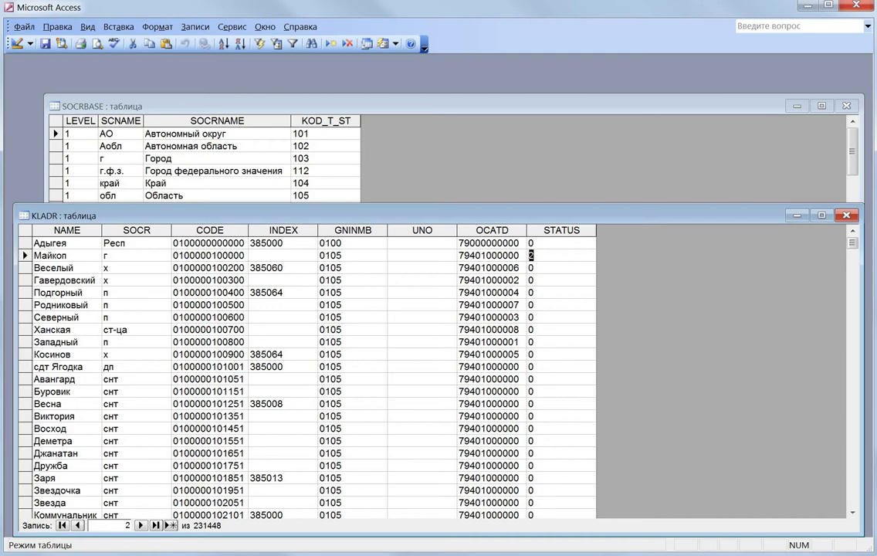
pyautogui.moveTo(852, 242); pyautogui.dragTo(851, 424)
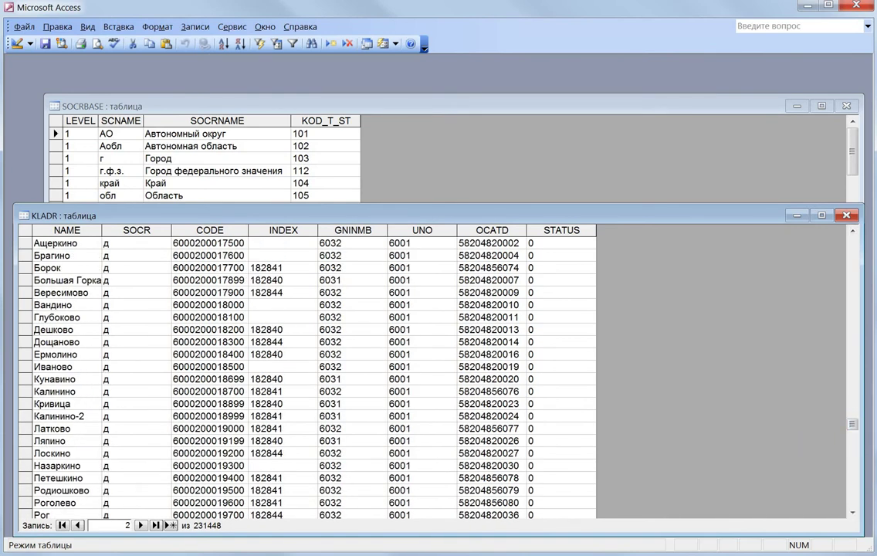
# Step: Close the KLADR table without saving its layout changes, and close the SOCRBASE table
pyautogui.click(846, 215)
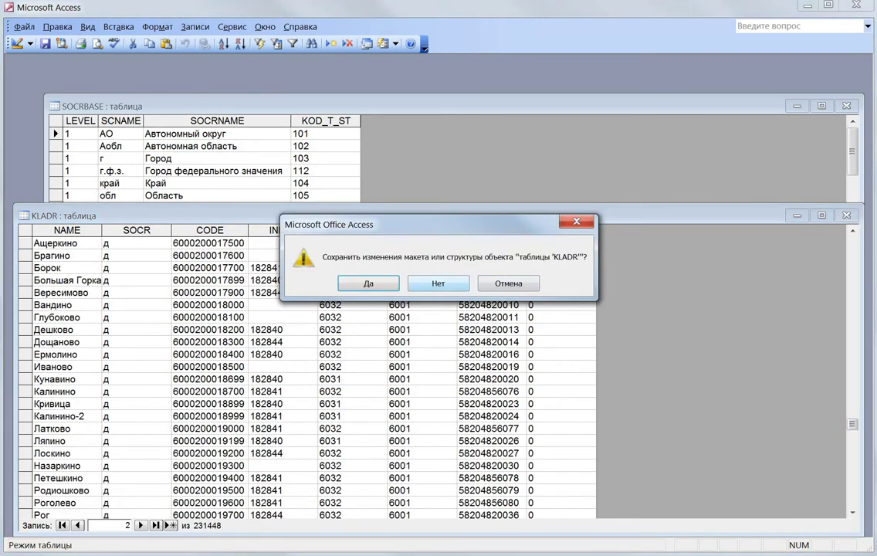
pyautogui.click(438, 284)
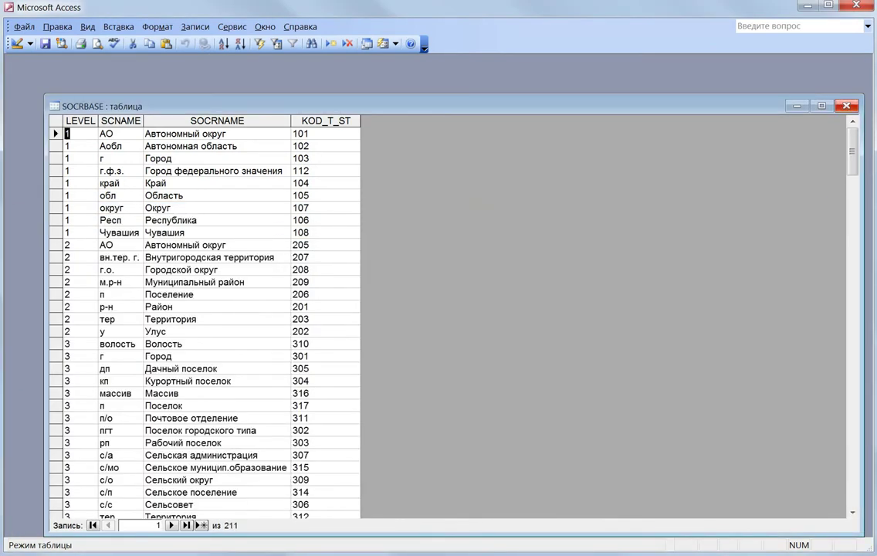
pyautogui.click(846, 105)
pyautogui.press('Return')
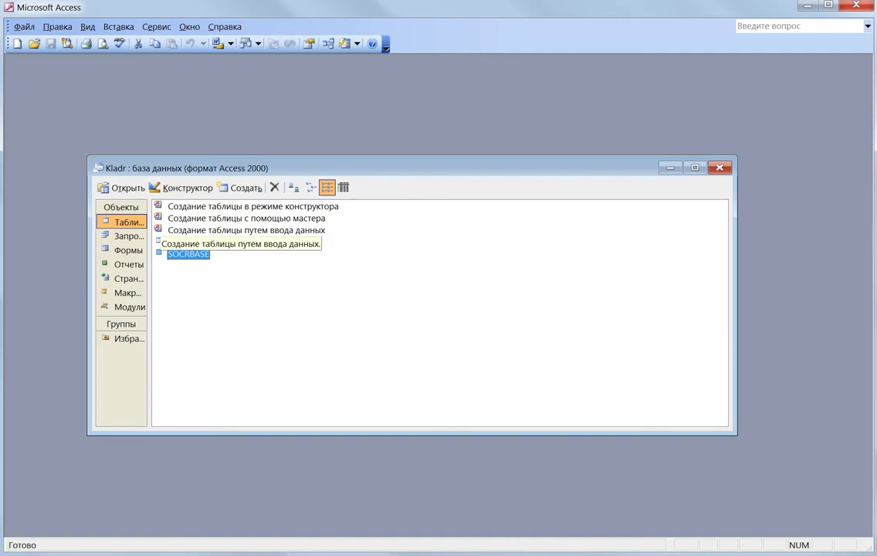
# Step: Widen the database object list and create a new design-mode query containing the KLADR table
pyautogui.moveTo(149, 309); pyautogui.dragTo(199, 309)
pyautogui.click(128, 235)
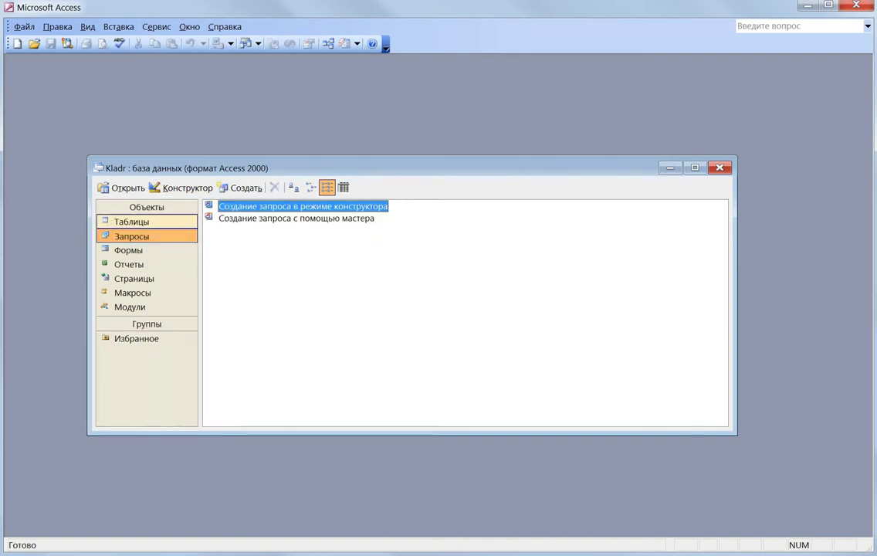
pyautogui.click(241, 188)
pyautogui.press('Return')
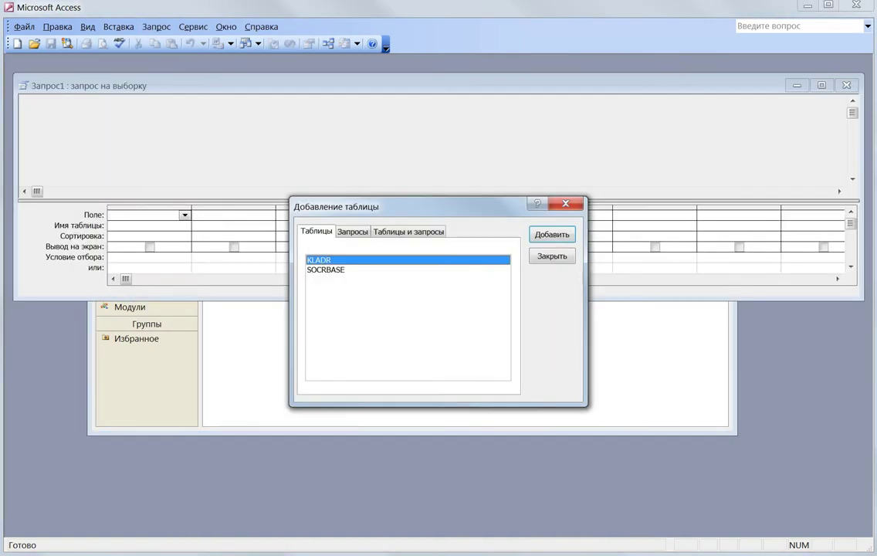
pyautogui.click(552, 234)
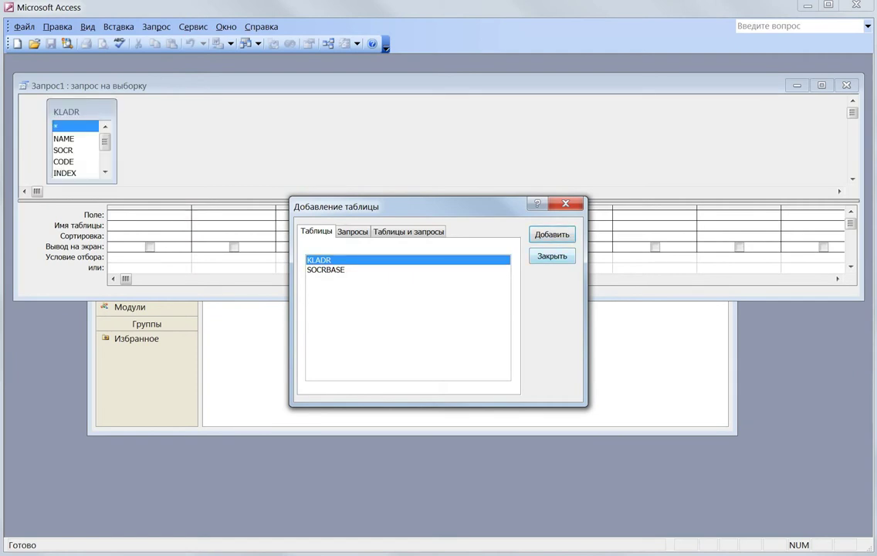
pyautogui.click(552, 257)
# Step: Add the SOCRBASE table from the database window to the query and enlarge both tables' field lists
pyautogui.click(432, 362)
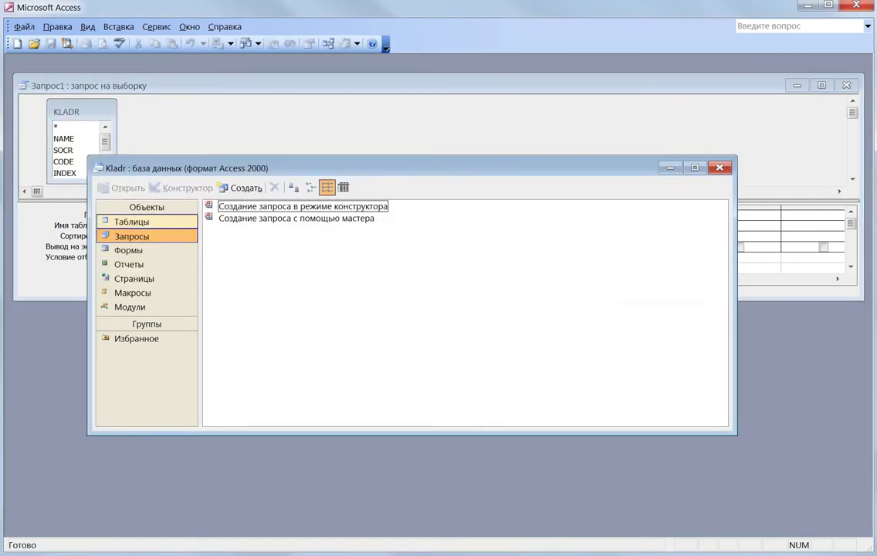
pyautogui.click(132, 223)
pyautogui.moveTo(239, 254); pyautogui.dragTo(159, 115)
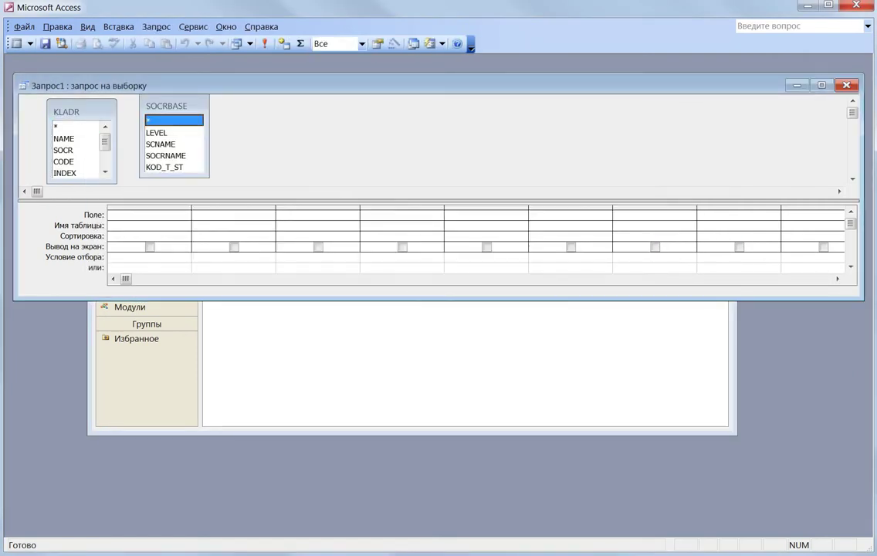
pyautogui.moveTo(255, 202); pyautogui.dragTo(254, 241)
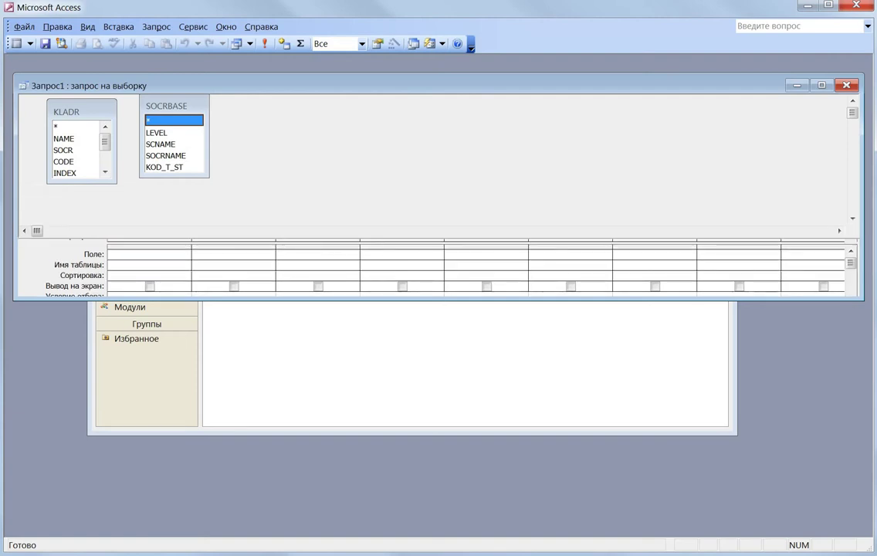
pyautogui.moveTo(82, 184); pyautogui.dragTo(82, 225)
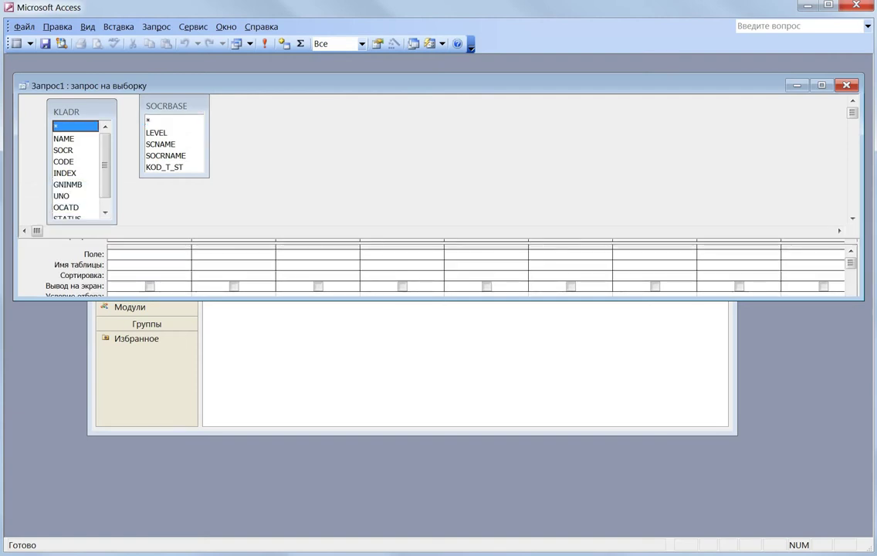
pyautogui.moveTo(209, 177); pyautogui.dragTo(249, 211)
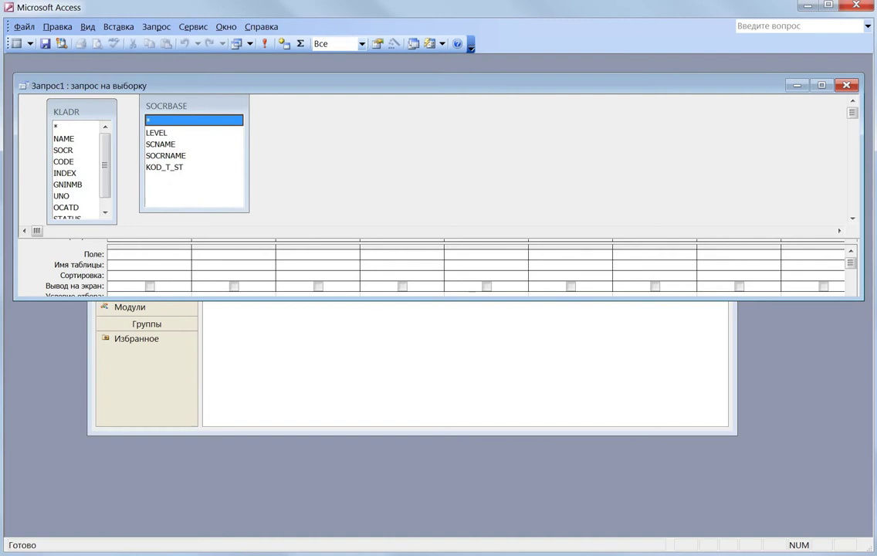
# Step: Join KLADR's SOCR field to SOCRBASE's SCNAME field and add SOCRBASE's LEVEL as a query field
pyautogui.click(65, 150)
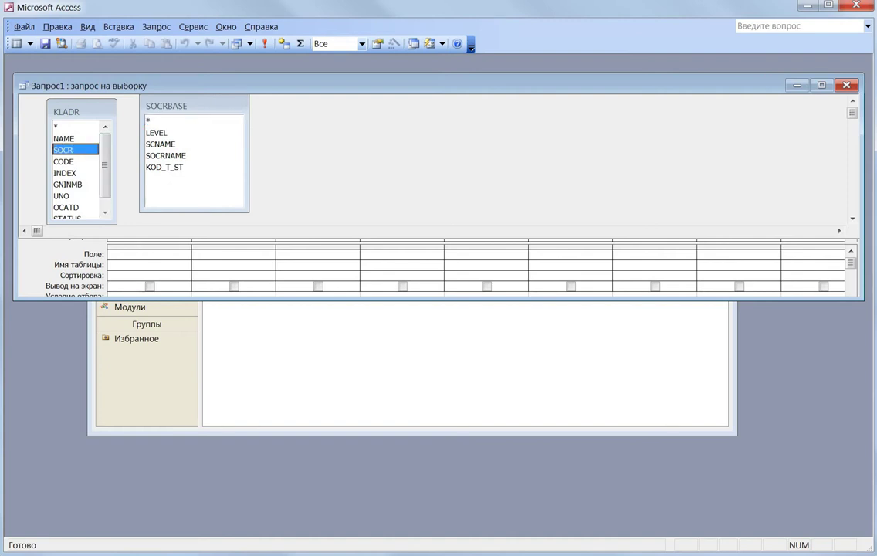
pyautogui.moveTo(64, 150); pyautogui.dragTo(160, 145)
pyautogui.doubleClick(157, 132)
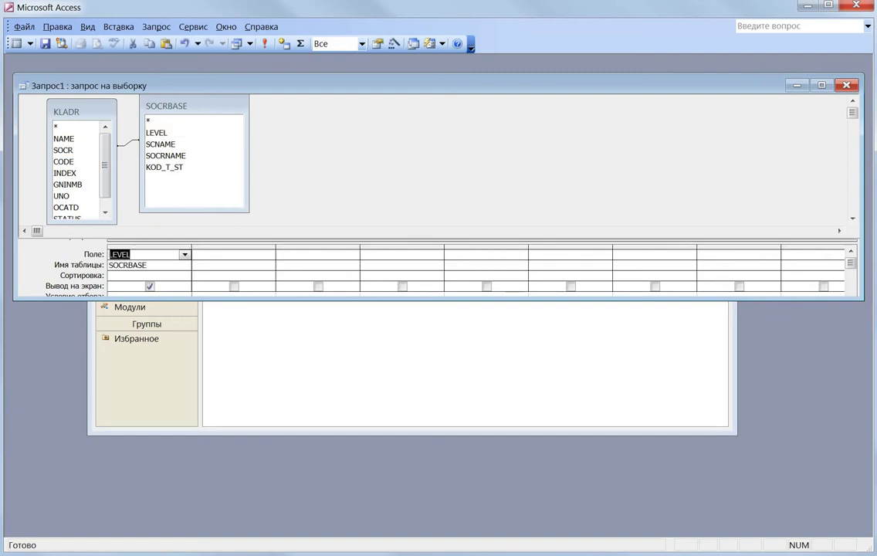
pyautogui.click(64, 150)
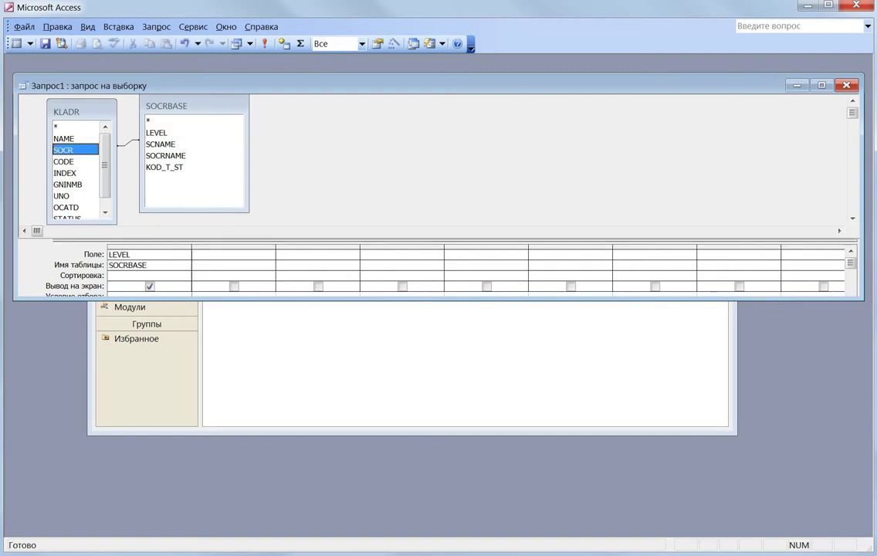
# Step: Enable group operations in the query and add LEVEL a second time with the Count operation
pyautogui.moveTo(249, 299); pyautogui.dragTo(249, 335)
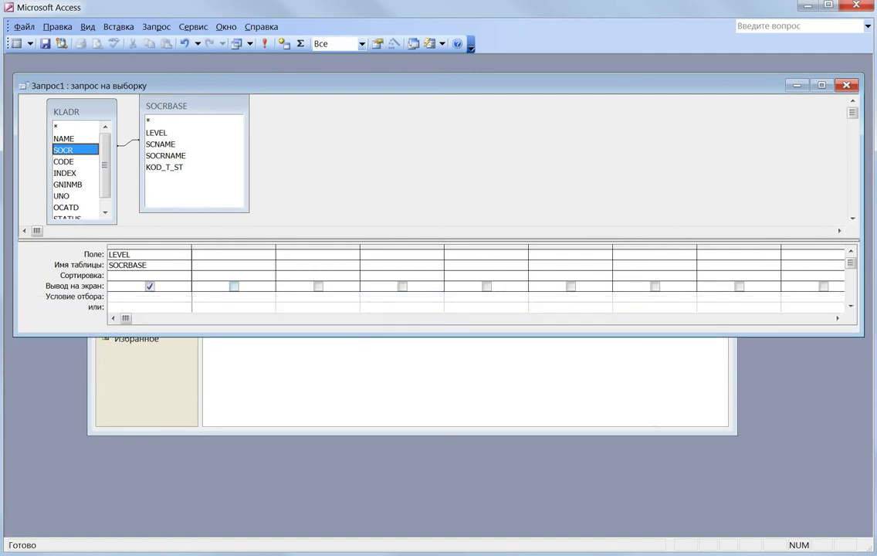
pyautogui.click(301, 43)
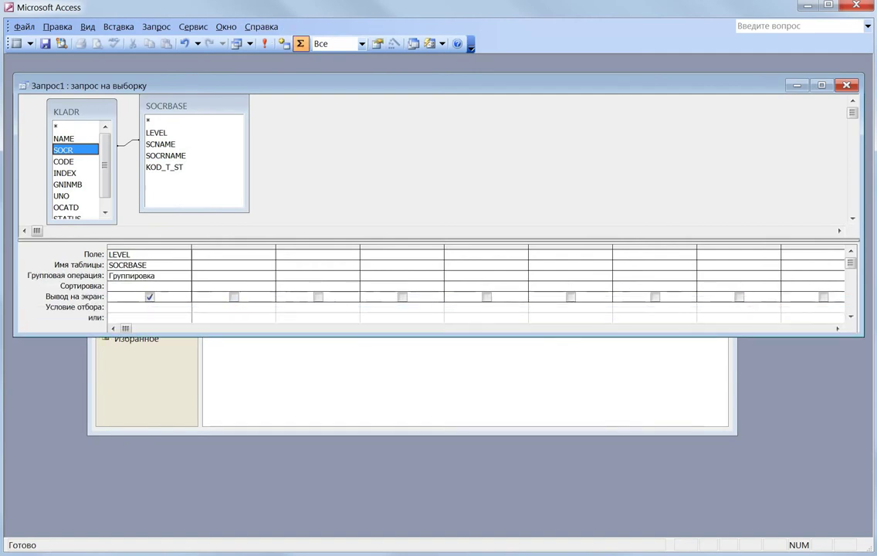
pyautogui.moveTo(156, 133); pyautogui.dragTo(232, 254)
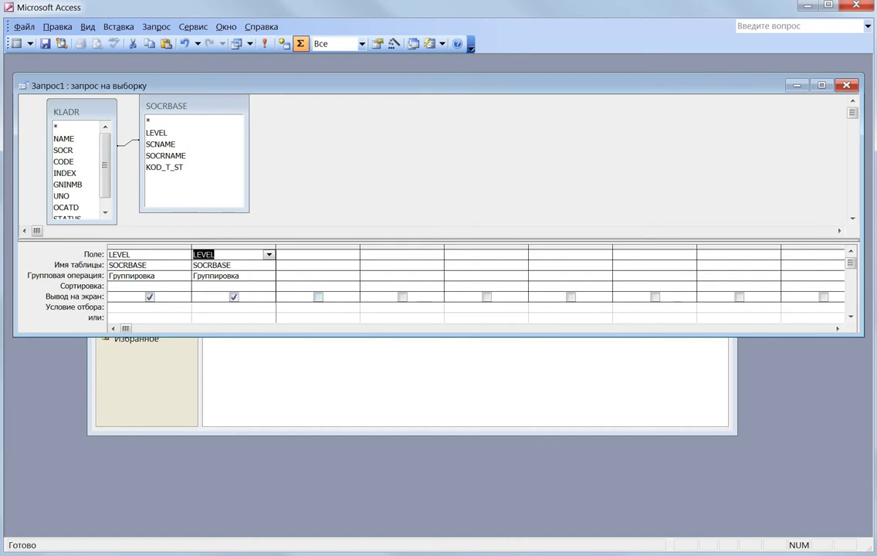
pyautogui.click(268, 275)
pyautogui.click(223, 337)
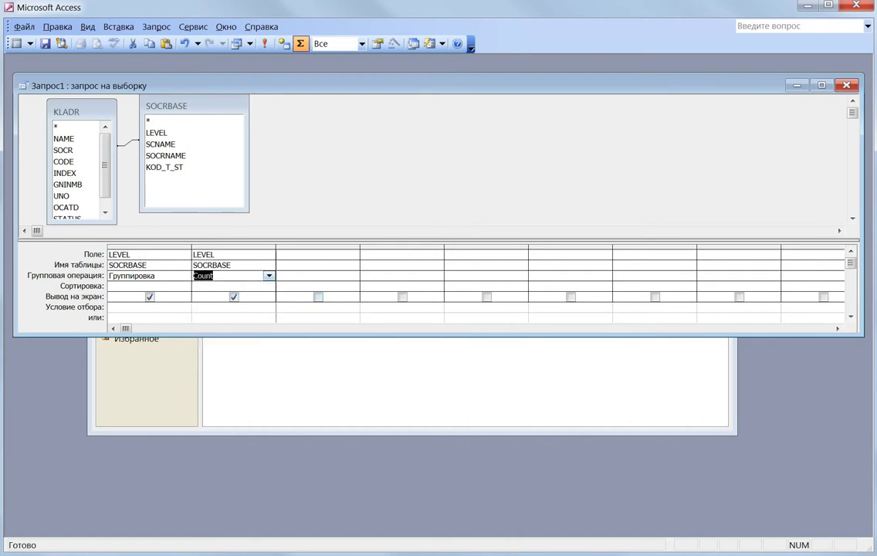
# Step: View the query's SQL statement, display its results in datasheet view, and go through the rows for levels 1 to 3
pyautogui.rightClick(241, 81)
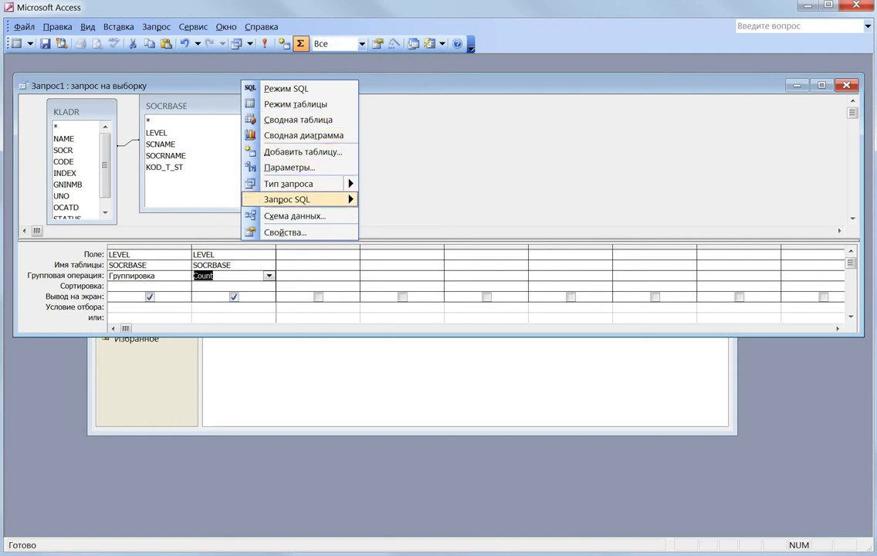
pyautogui.click(286, 88)
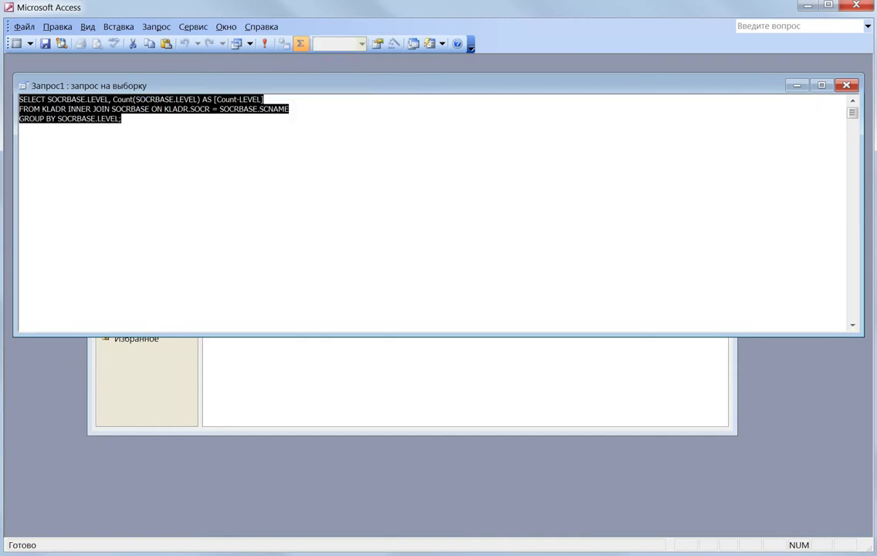
pyautogui.rightClick(174, 83)
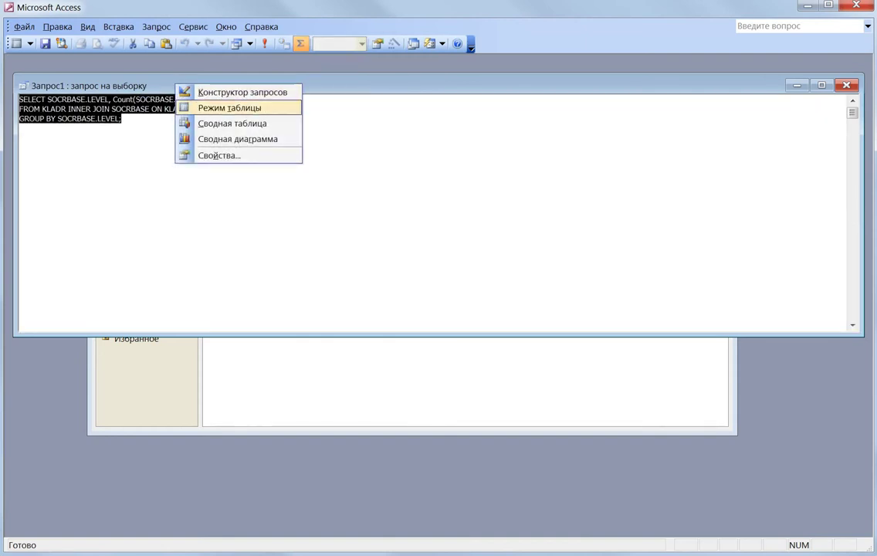
pyautogui.click(229, 108)
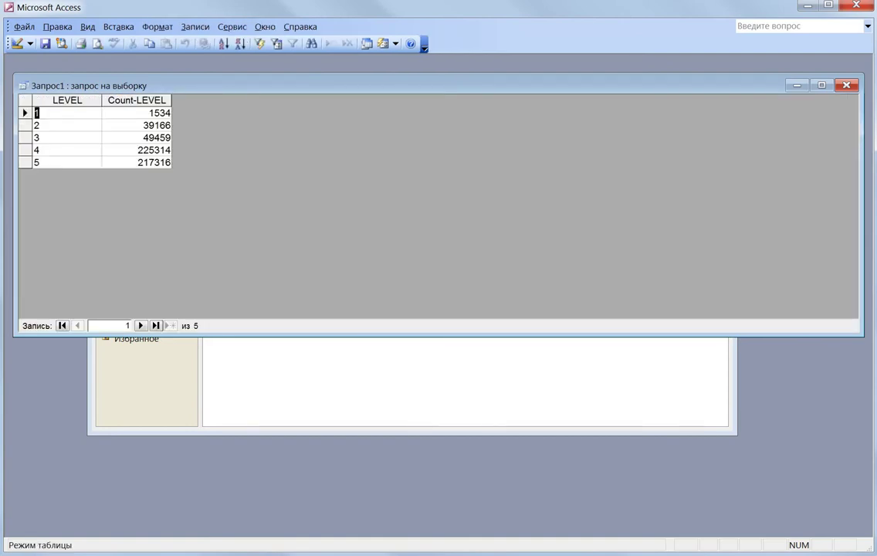
pyautogui.click(24, 113)
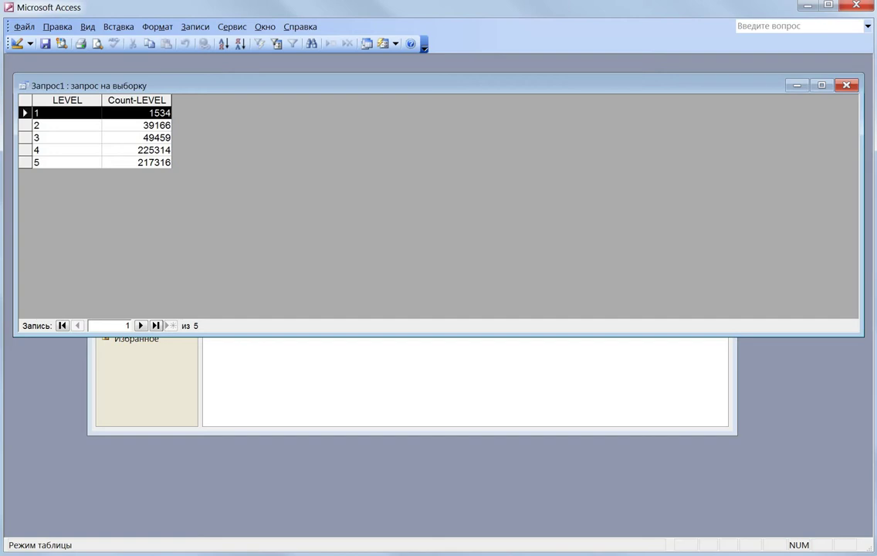
pyautogui.press('Down')
pyautogui.press('Down')
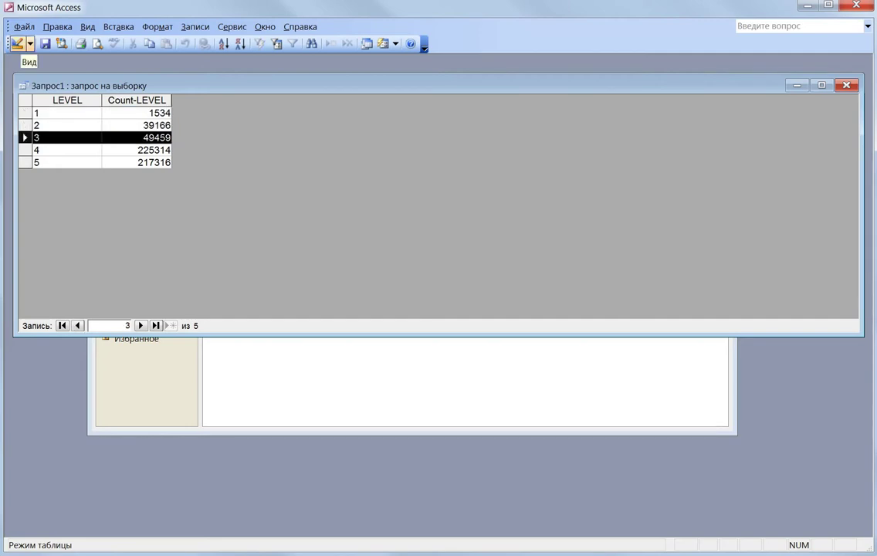
# Step: Insert SOCRNAME as a grouping field between the two LEVEL fields, run the query, and fit the SOCRNAME column to its contents
pyautogui.click(16, 43)
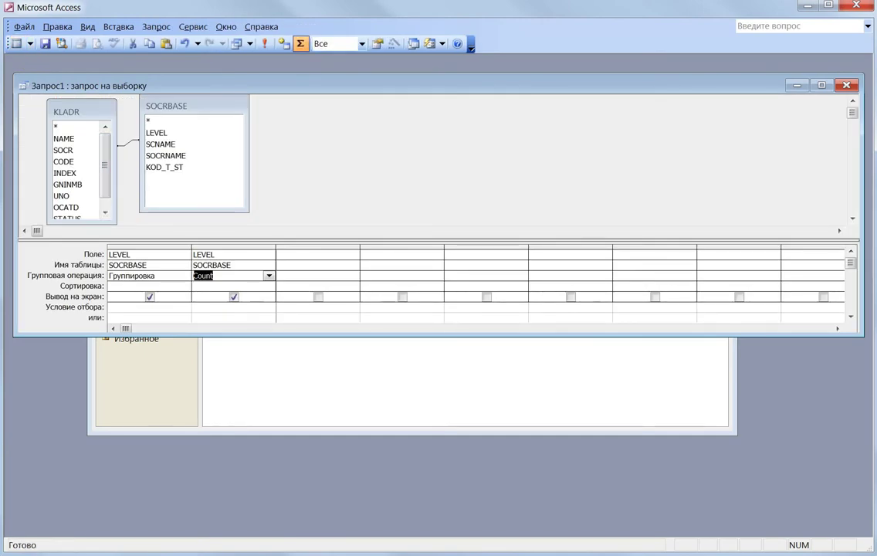
pyautogui.click(166, 155)
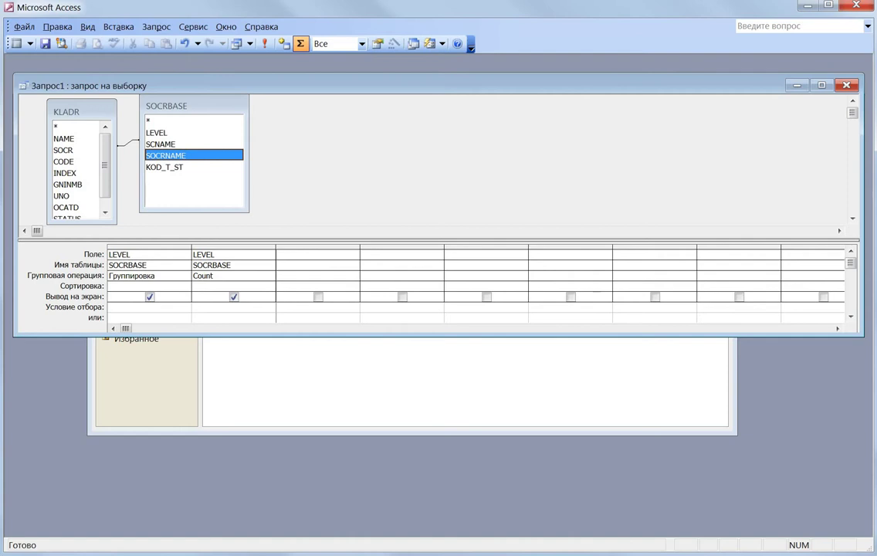
pyautogui.moveTo(165, 155); pyautogui.dragTo(232, 254)
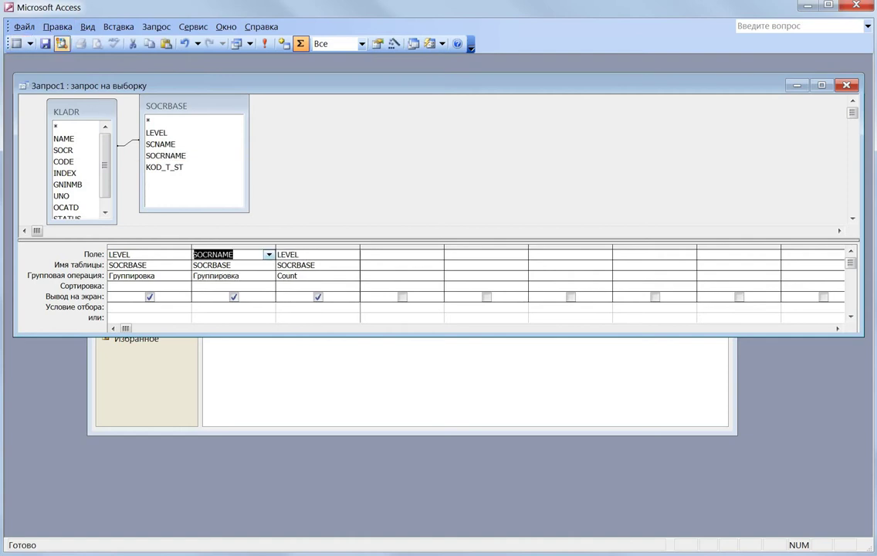
pyautogui.click(265, 44)
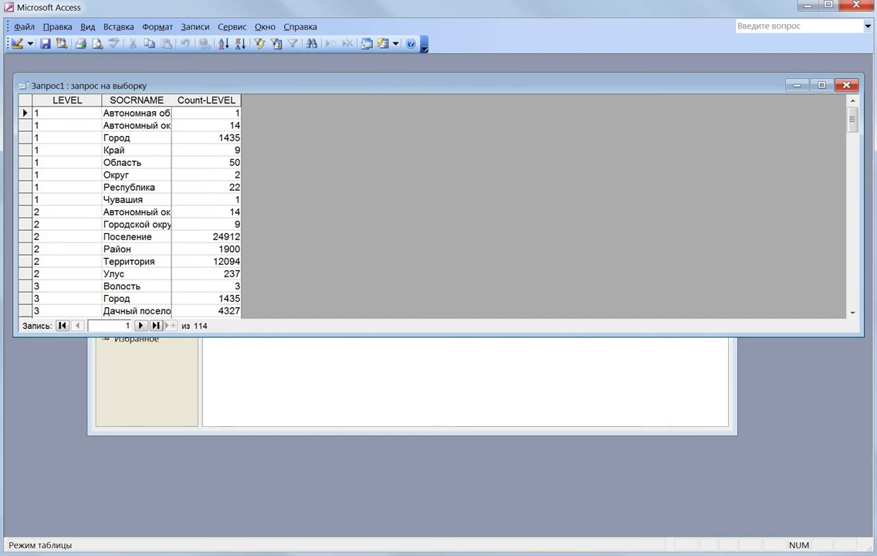
pyautogui.doubleClick(171, 101)
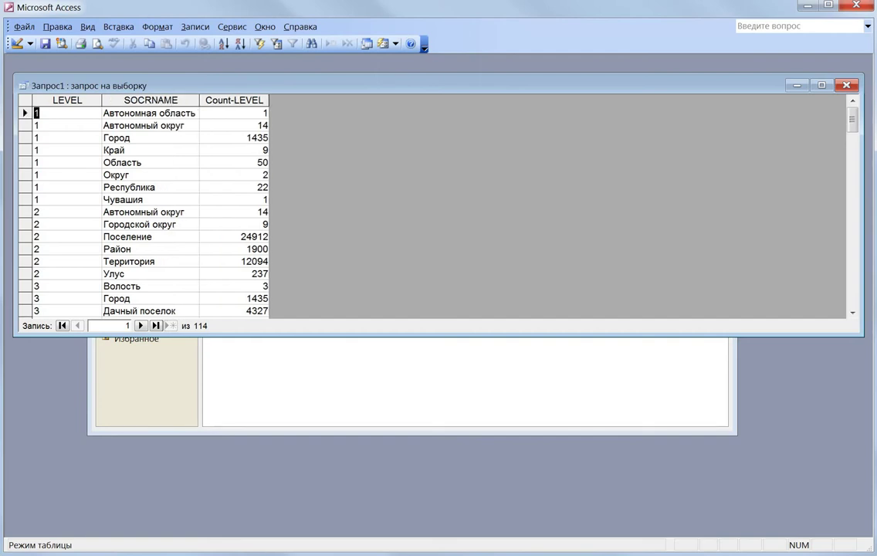
# Step: Examine the counts of the level 1 object types from Город to Чувашия in the query results
pyautogui.click(26, 137)
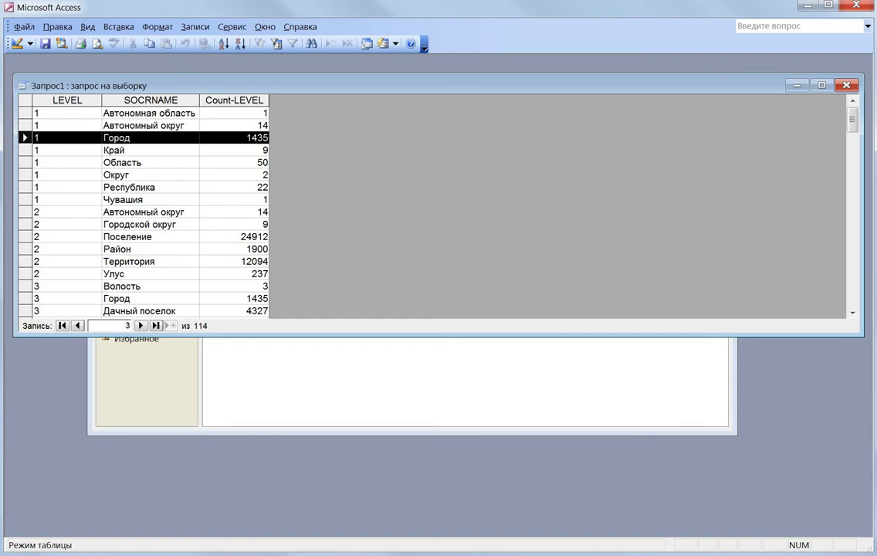
pyautogui.click(26, 149)
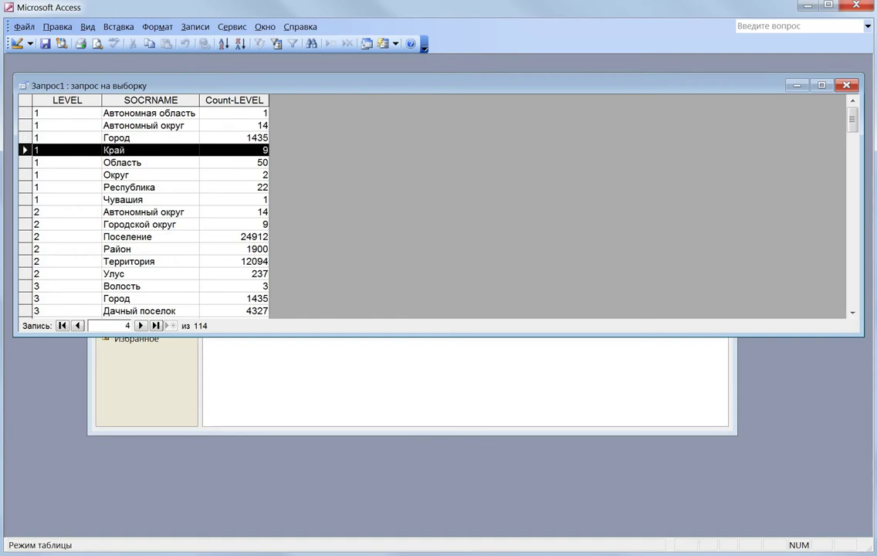
pyautogui.click(26, 163)
pyautogui.click(26, 174)
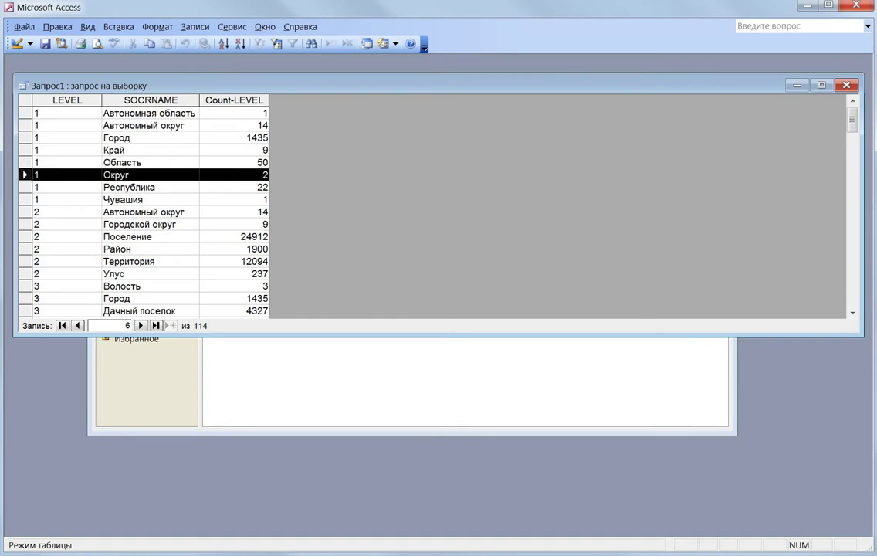
pyautogui.click(26, 187)
pyautogui.click(25, 200)
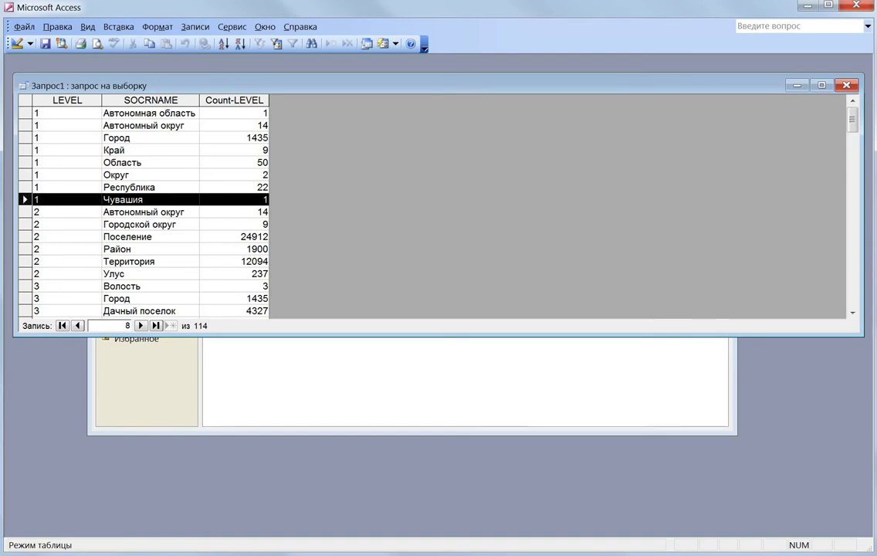
# Step: Enlarge the query results window vertically and select the level 3 Город row to examine its count
pyautogui.moveTo(309, 335); pyautogui.dragTo(309, 379)
pyautogui.moveTo(448, 380); pyautogui.dragTo(448, 440)
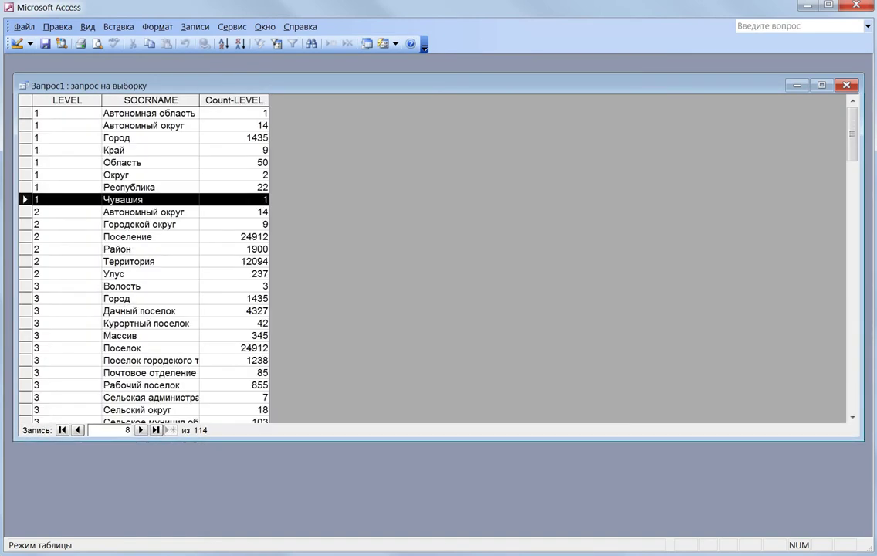
pyautogui.click(26, 298)
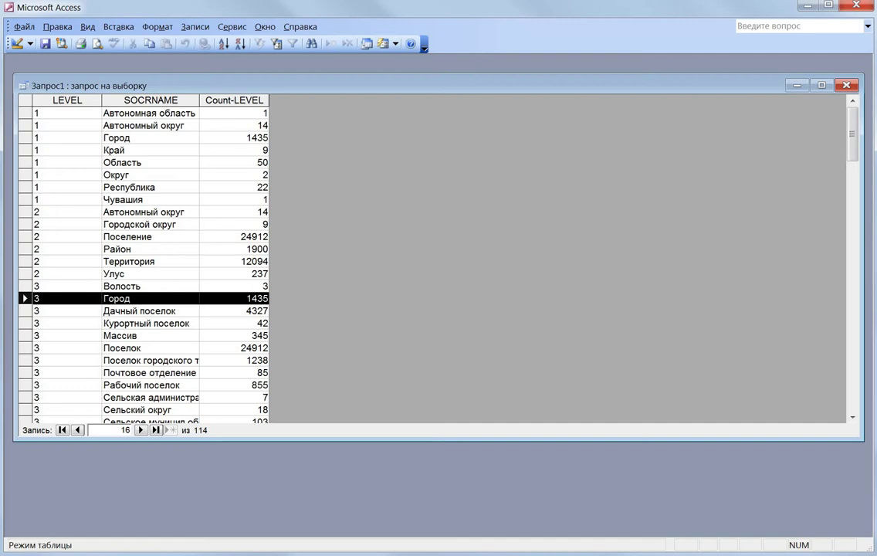
# Step: Return the query to design view, move its window aside, and open the KLADR table from the database window to browse its records
pyautogui.click(17, 43)
pyautogui.moveTo(232, 85); pyautogui.dragTo(270, 201)
pyautogui.click(262, 169)
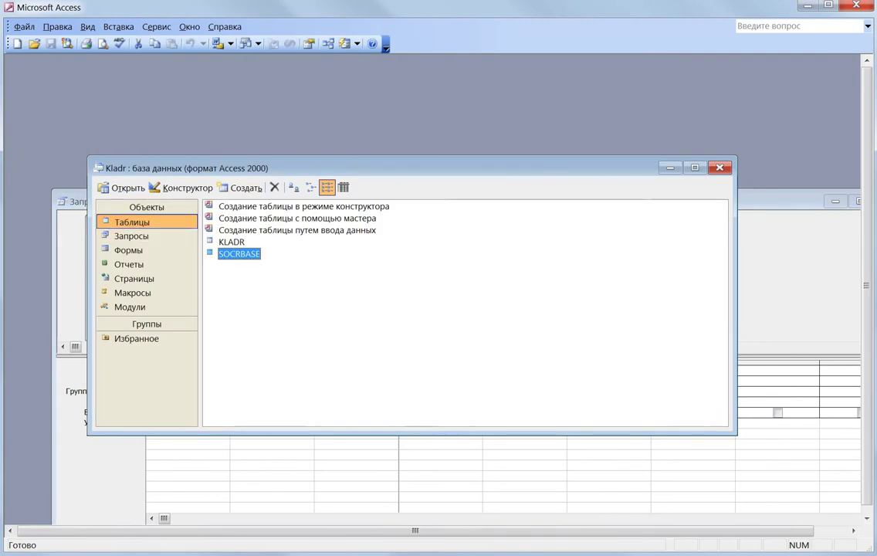
pyautogui.doubleClick(232, 242)
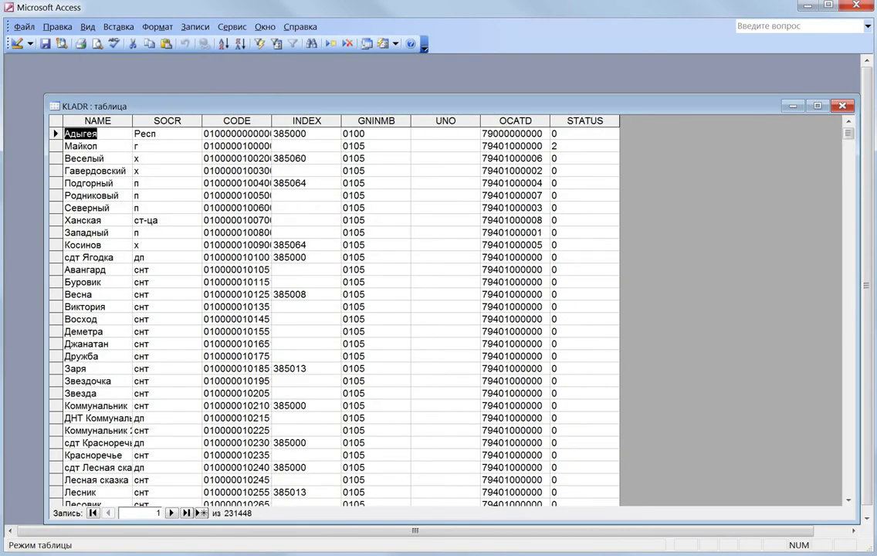
pyautogui.moveTo(849, 134); pyautogui.dragTo(848, 209)
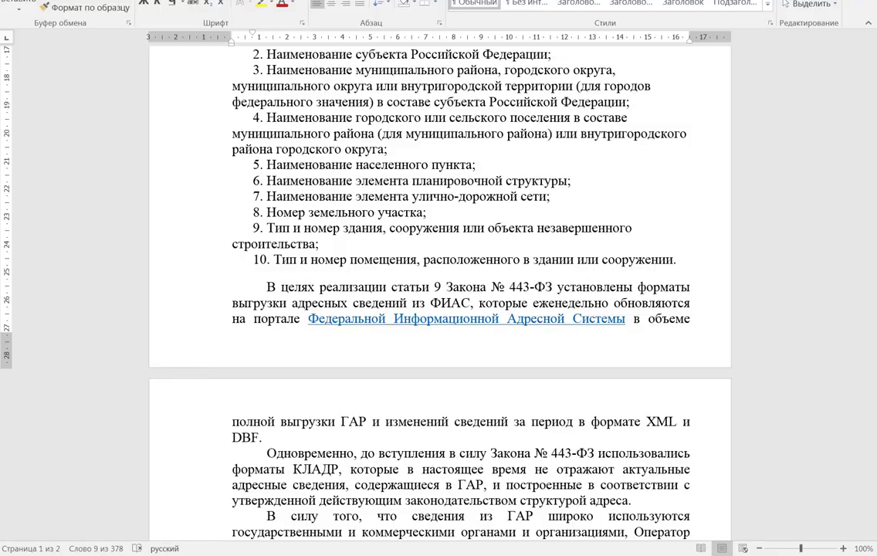
# Step: Switch to the Word document and review the notice on ending КЛАДР exports and its numbered list of address elements
pyautogui.hotkey('ctrl', 'shift', 'Down')
pyautogui.scroll(-15, 440, 286)
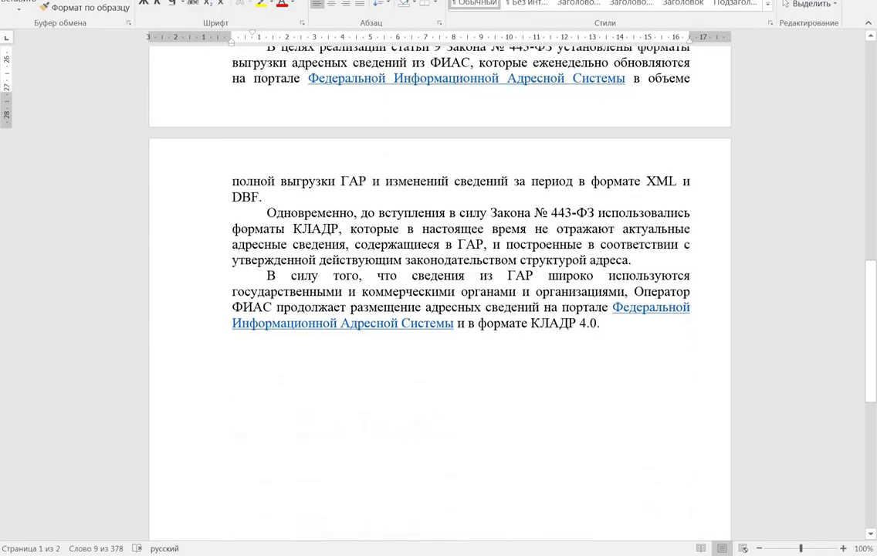
pyautogui.scroll(20, 440, 285)
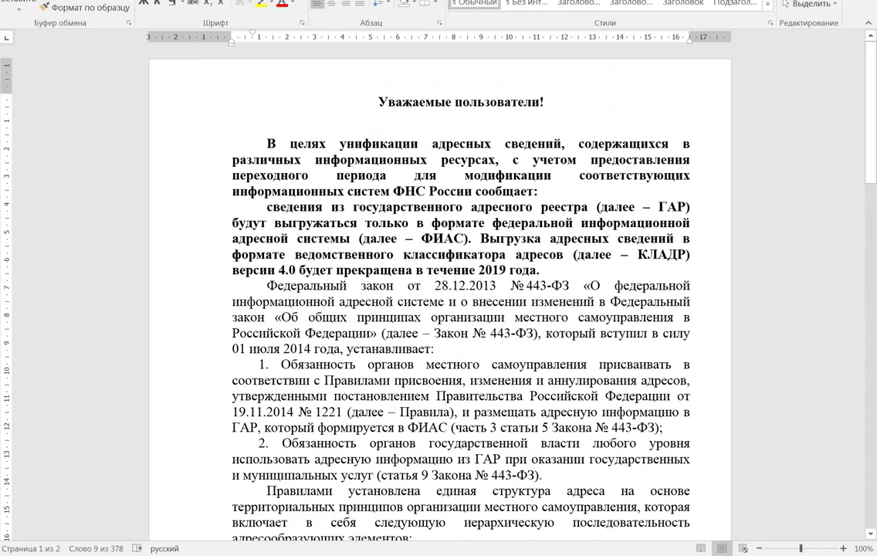
pyautogui.scroll(-5, 440, 286)
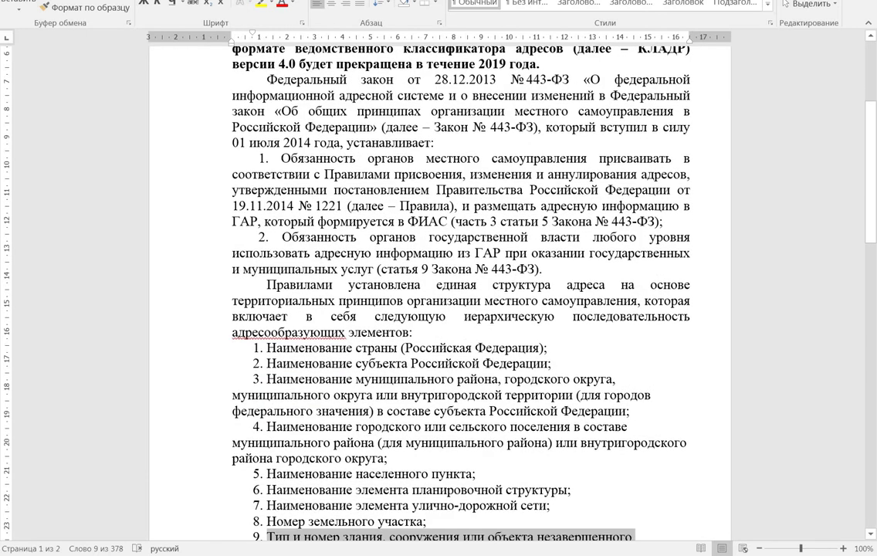
pyautogui.scroll(-17, 440, 286)
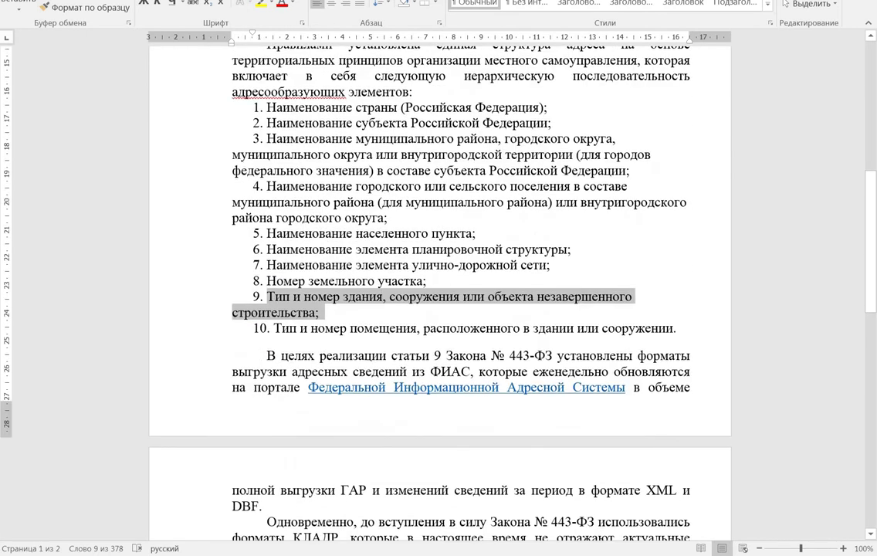
pyautogui.scroll(3, 440, 285)
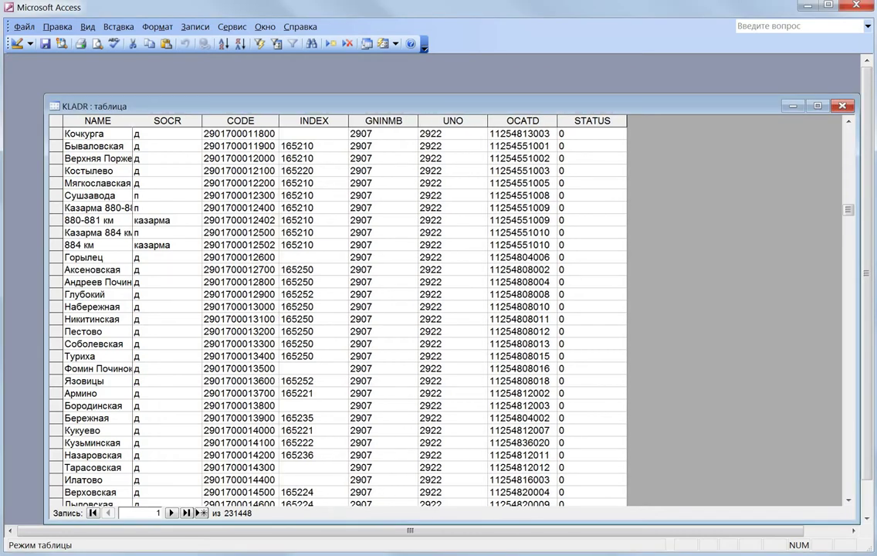
# Step: Back in Access, fit KLADR's NAME column to its contents, highlight the leading digits 29 of a CODE value, and browse codes further down
pyautogui.doubleClick(132, 121)
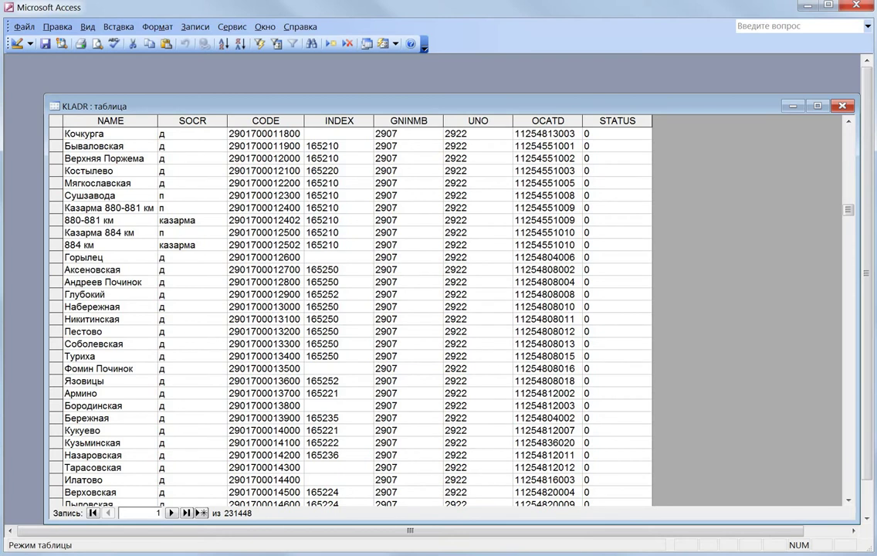
pyautogui.moveTo(240, 146); pyautogui.dragTo(230, 146)
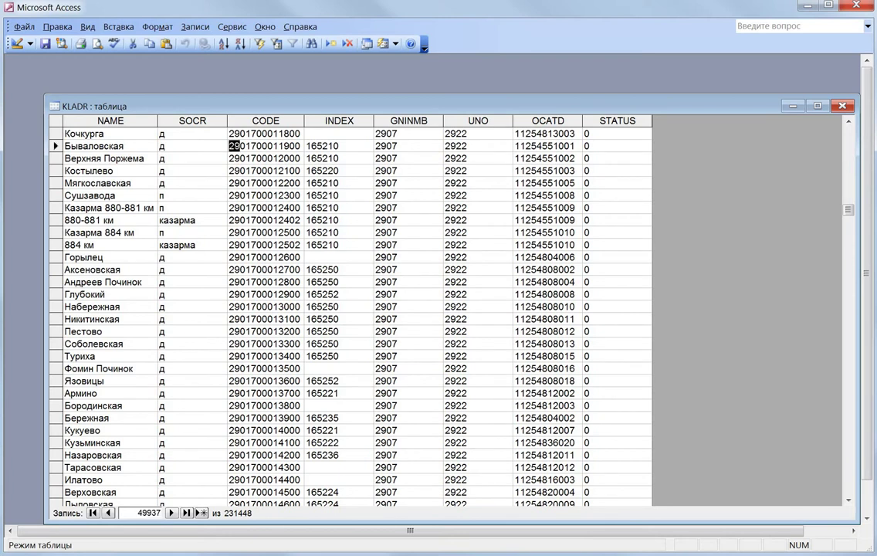
pyautogui.moveTo(848, 209)
pyautogui.mouseDown()
pyautogui.moveTo(848, 133)
pyautogui.moveTo(847, 228)
pyautogui.mouseUp()
pyautogui.click(257, 269)
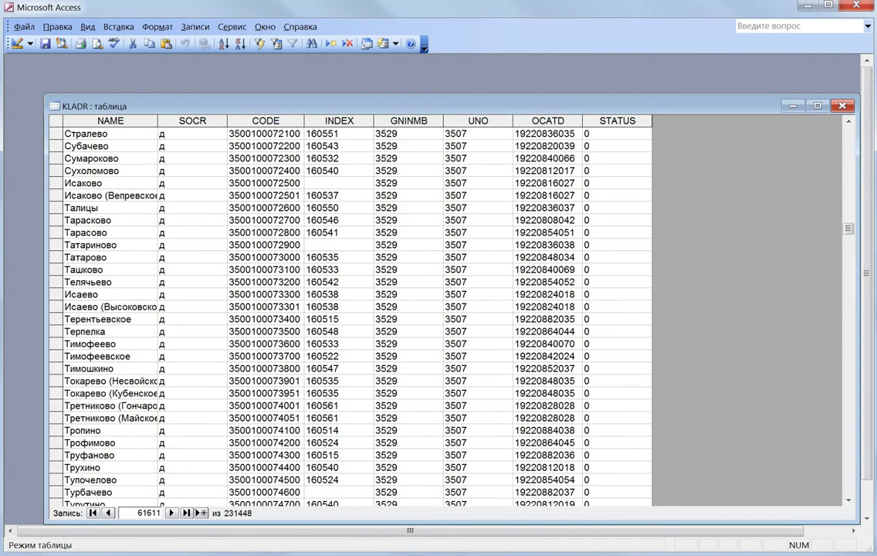
pyautogui.moveTo(848, 229); pyautogui.dragTo(848, 458)
# Step: Move the KLADR table window down to reach the query design, and remove the SOCRBASE table with its fields from the query
pyautogui.moveTo(479, 94); pyautogui.dragTo(479, 251)
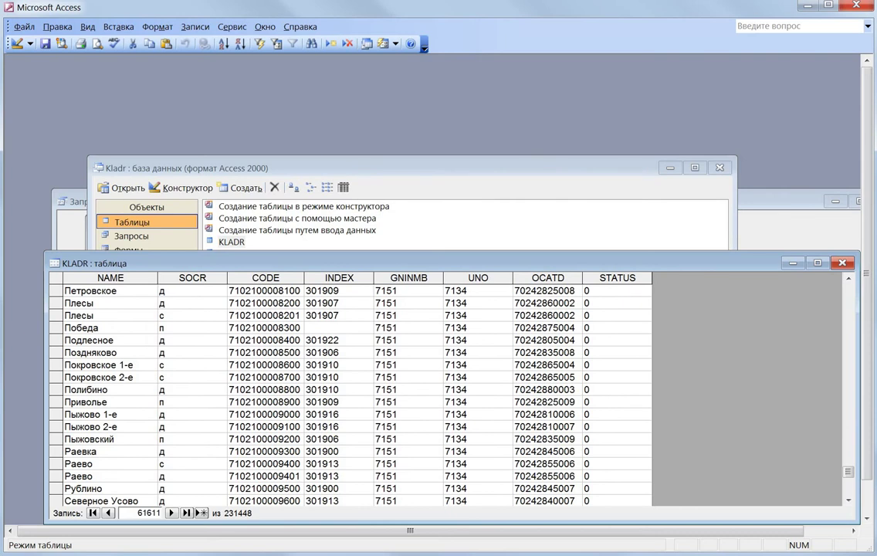
pyautogui.click(71, 220)
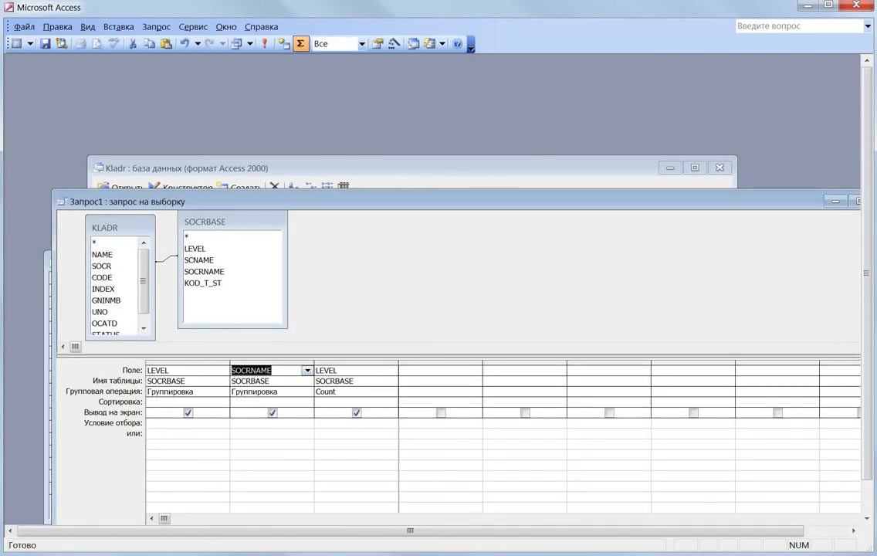
pyautogui.click(272, 362)
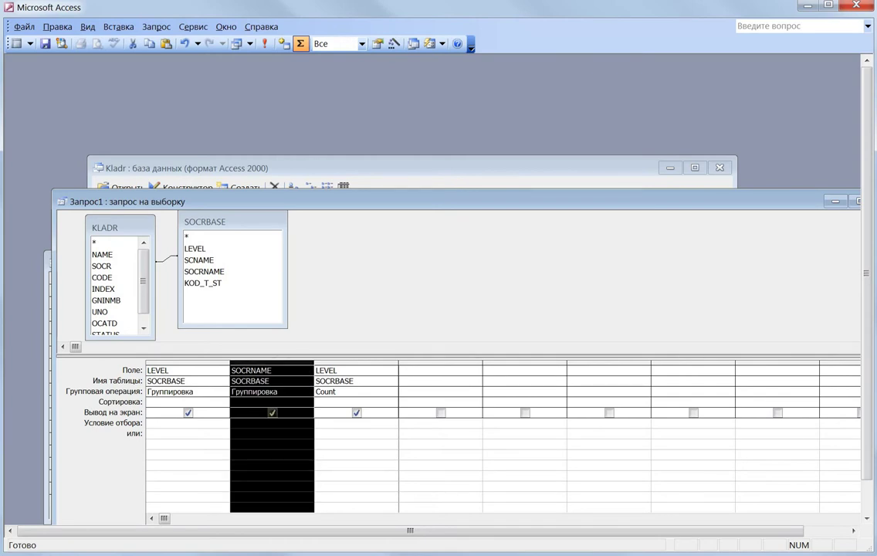
pyautogui.click(204, 271)
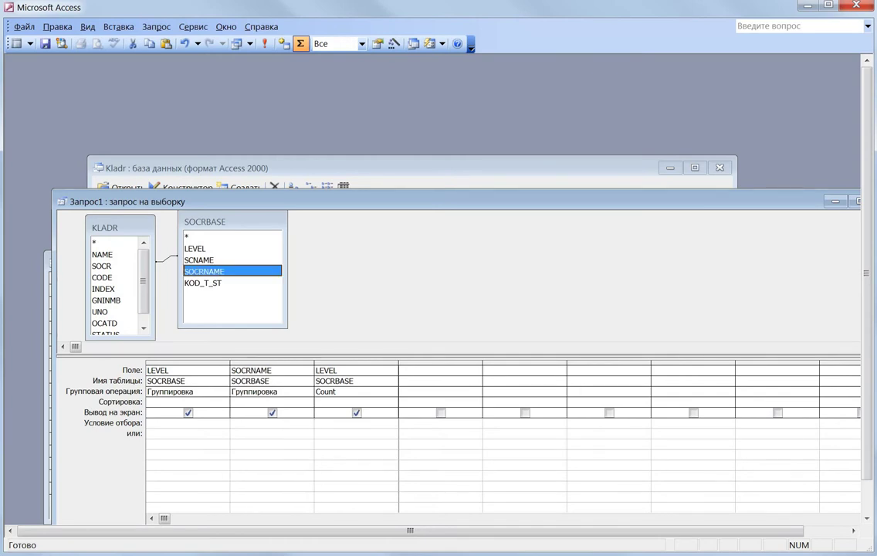
pyautogui.press('Delete')
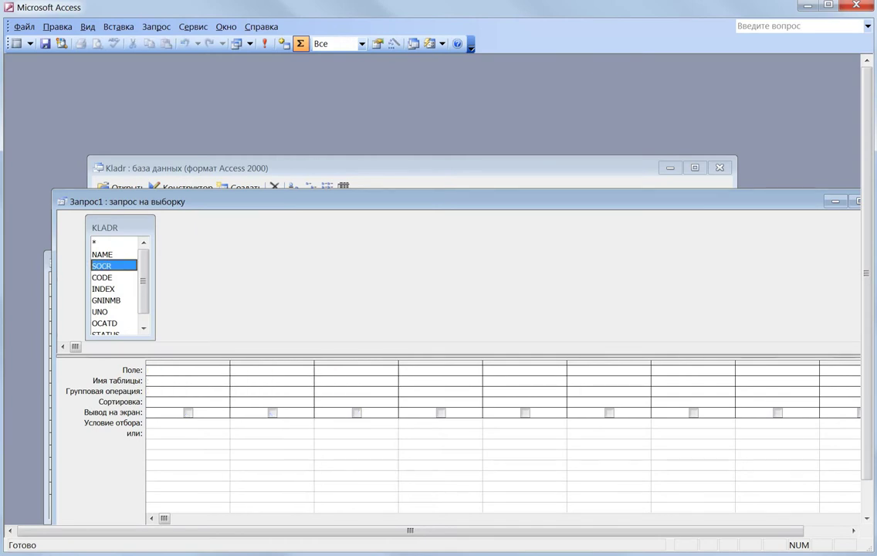
# Step: Widen the KLADR field list in the query design and add a grouping column with the expression left(CODE;5)
pyautogui.moveTo(155, 279); pyautogui.dragTo(205, 279)
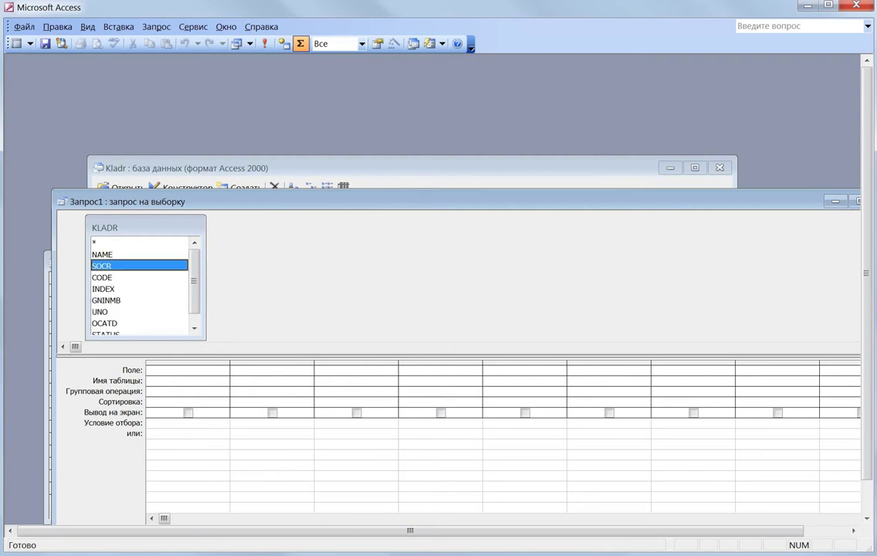
pyautogui.doubleClick(103, 278)
pyautogui.click(179, 371)
pyautogui.write('дуаеCODE')
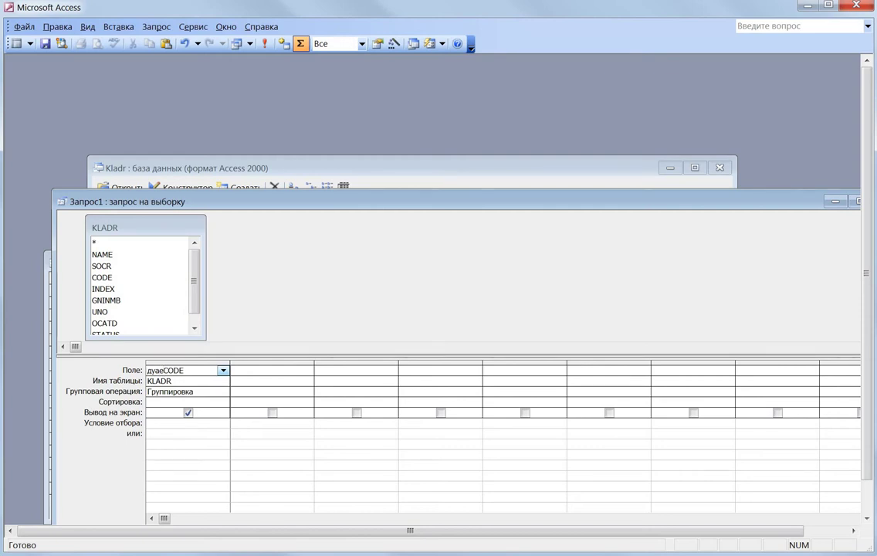
pyautogui.press('BackSpace')
pyautogui.press('BackSpace')
pyautogui.press('BackSpace')
pyautogui.press('BackSpace')
pyautogui.write('left(')
pyautogui.press('End')
pyautogui.write(';5)')
# Step: Add KLADR's NAME and SOCR fields to the query, run it, and move its window up
pyautogui.doubleClick(102, 254)
pyautogui.doubleClick(102, 266)
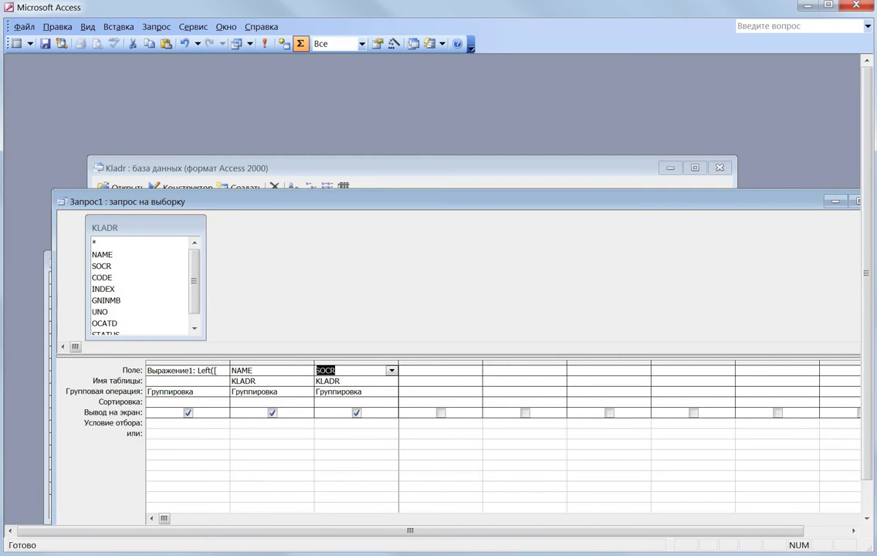
pyautogui.click(264, 44)
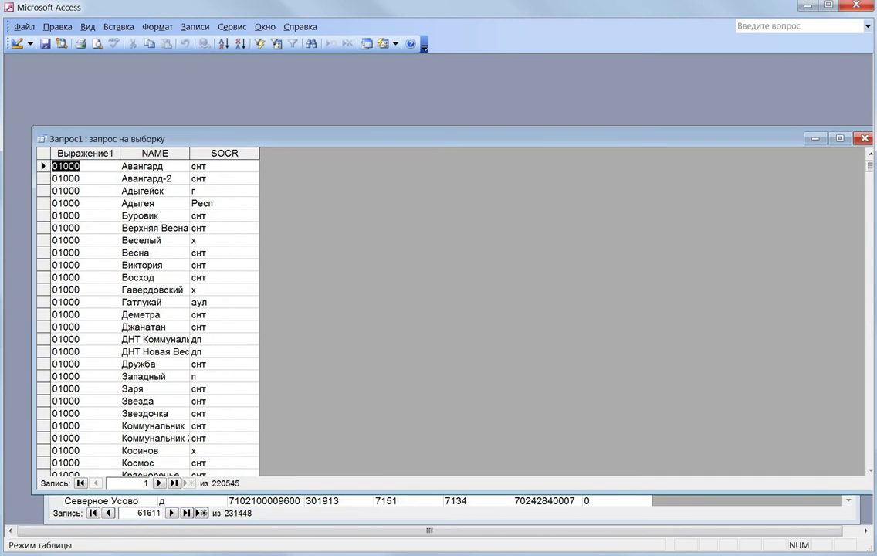
pyautogui.moveTo(432, 139); pyautogui.dragTo(426, 88)
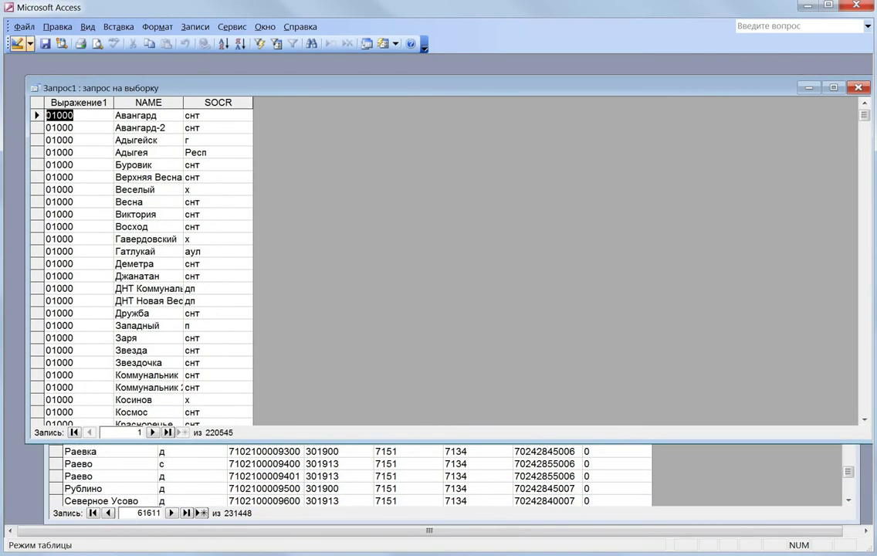
# Step: Return the query to design view and delete the NAME and SOCR columns
pyautogui.click(17, 43)
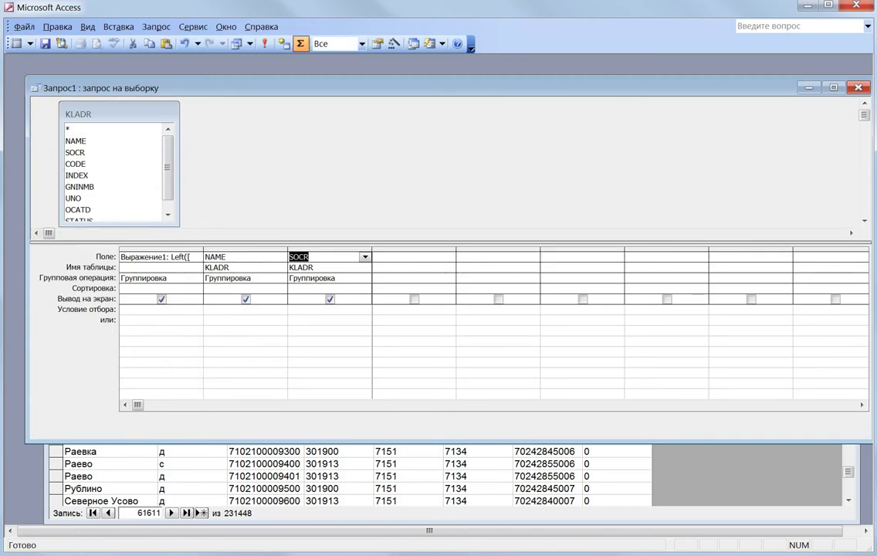
pyautogui.moveTo(245, 249); pyautogui.dragTo(330, 250)
pyautogui.press('Delete')
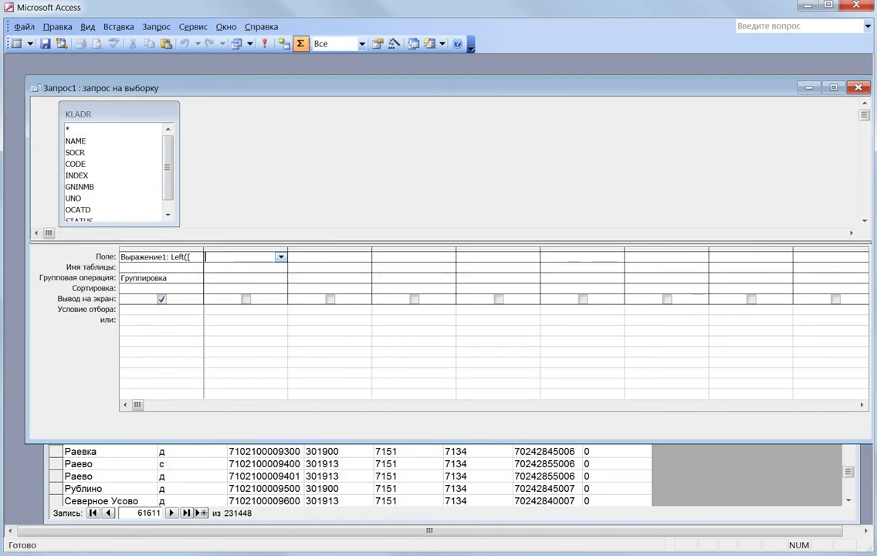
# Step: Run the query, browse the five-character code prefixes far down the list, and return to design view
pyautogui.click(265, 43)
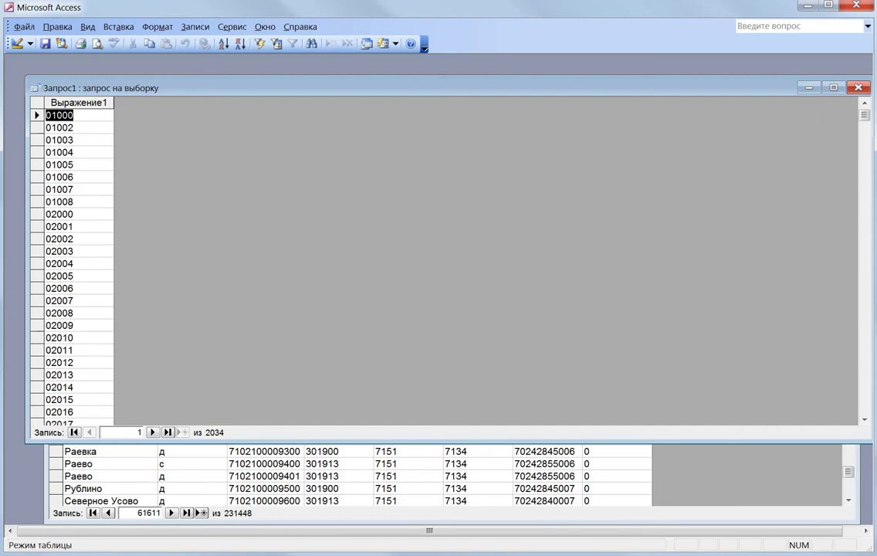
pyautogui.moveTo(864, 114); pyautogui.dragTo(864, 382)
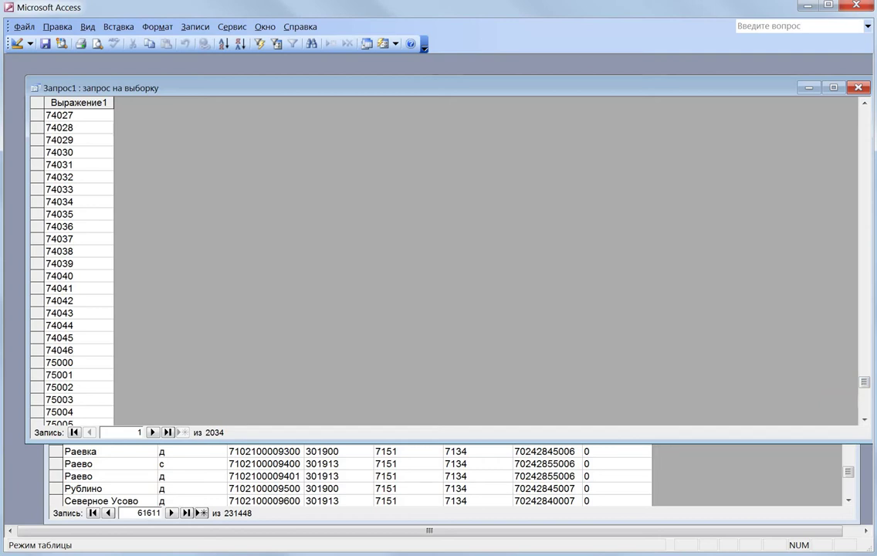
pyautogui.click(17, 44)
# Step: Set the code expression's criterion to Not Like "*000", run the query to check it, and return to design view
pyautogui.click(154, 310)
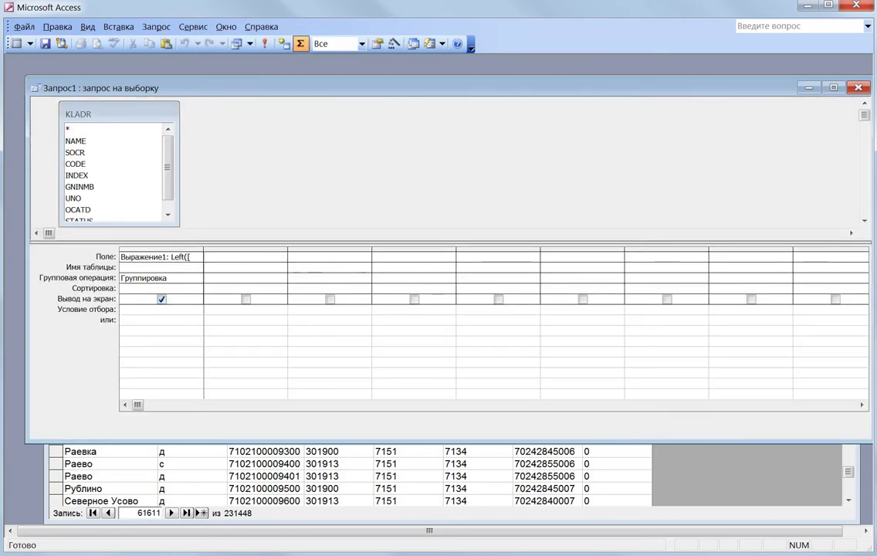
pyautogui.write('mot like *000')
pyautogui.click(264, 43)
pyautogui.click(15, 43)
pyautogui.moveTo(141, 310); pyautogui.dragTo(121, 310)
pyautogui.write('not')
pyautogui.click(158, 340)
pyautogui.click(265, 44)
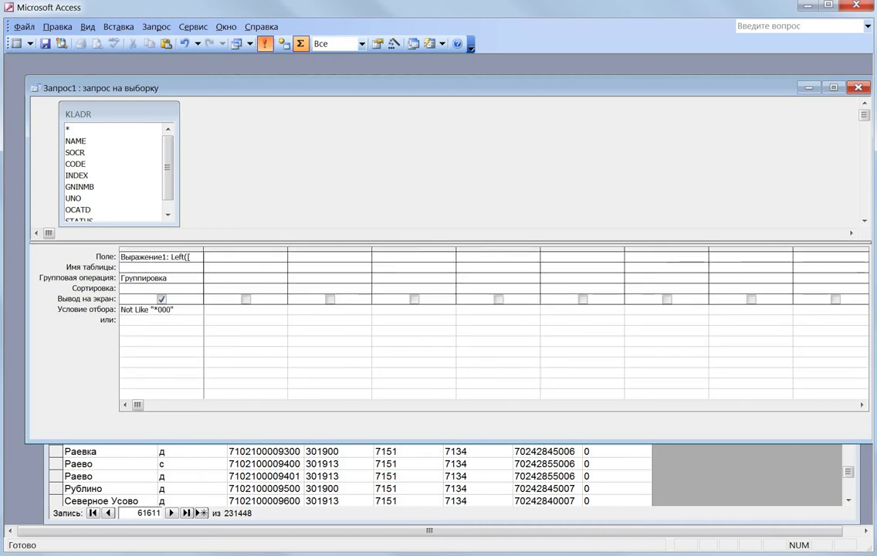
pyautogui.click(265, 43)
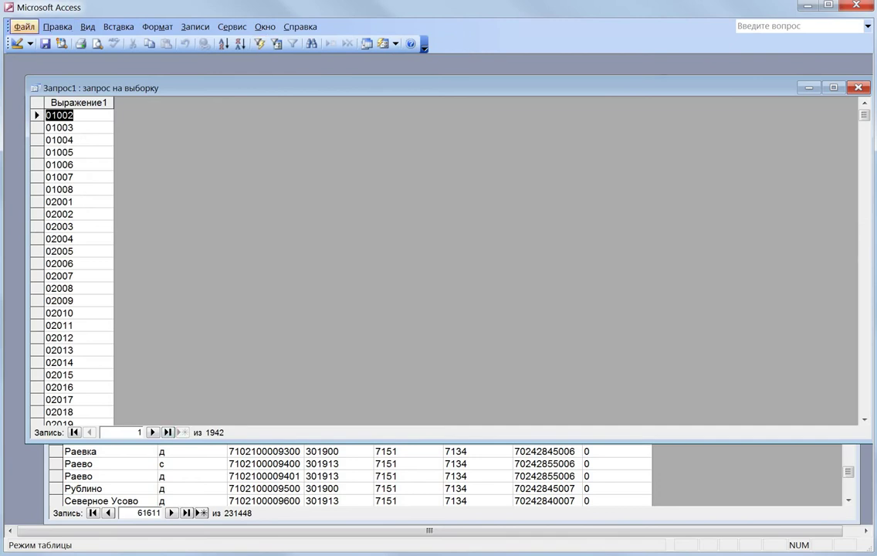
pyautogui.click(15, 43)
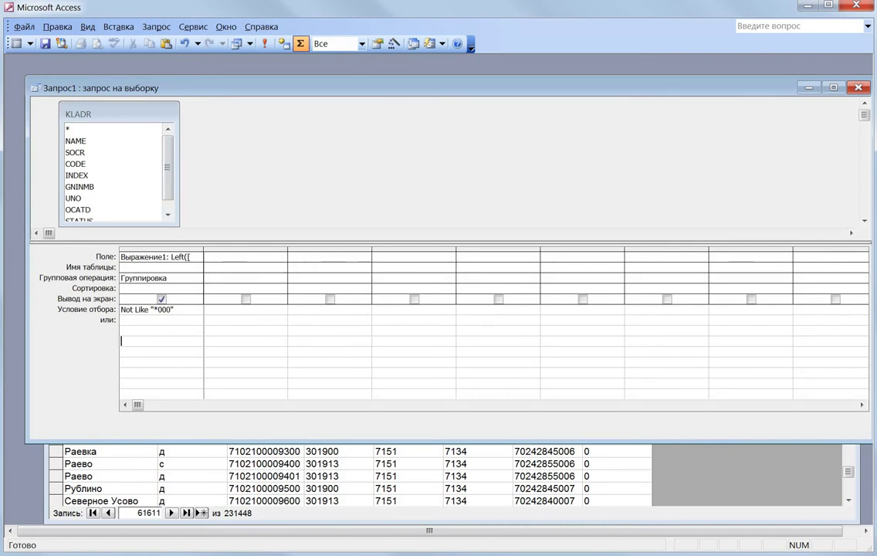
# Step: Move the query window down to reach the database window, and import the dBASE 5 file NAMEMAP.dbf from the Base folder
pyautogui.moveTo(286, 88); pyautogui.dragTo(270, 203)
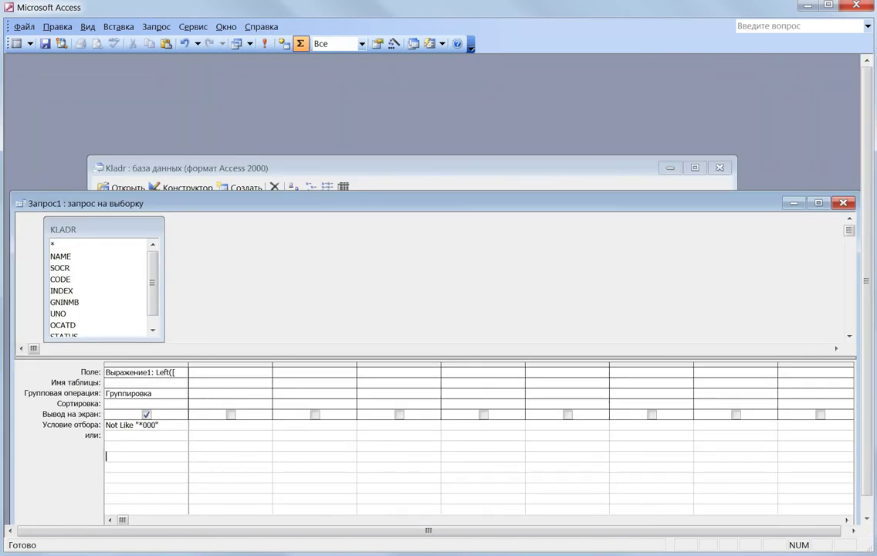
pyautogui.click(266, 168)
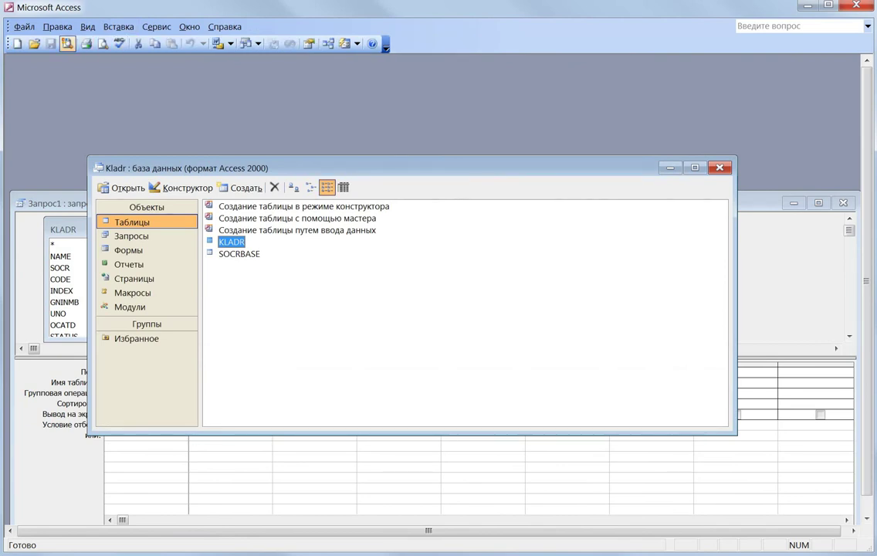
pyautogui.click(24, 26)
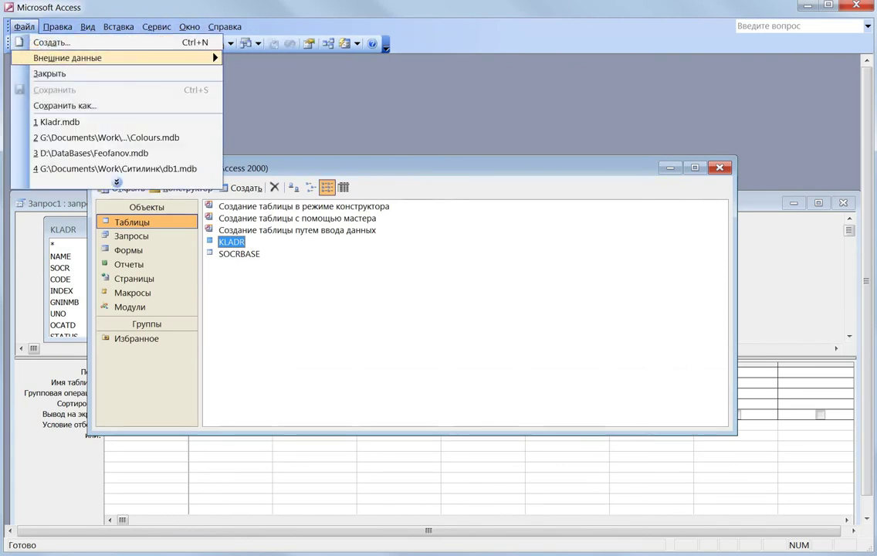
pyautogui.moveTo(116, 58)
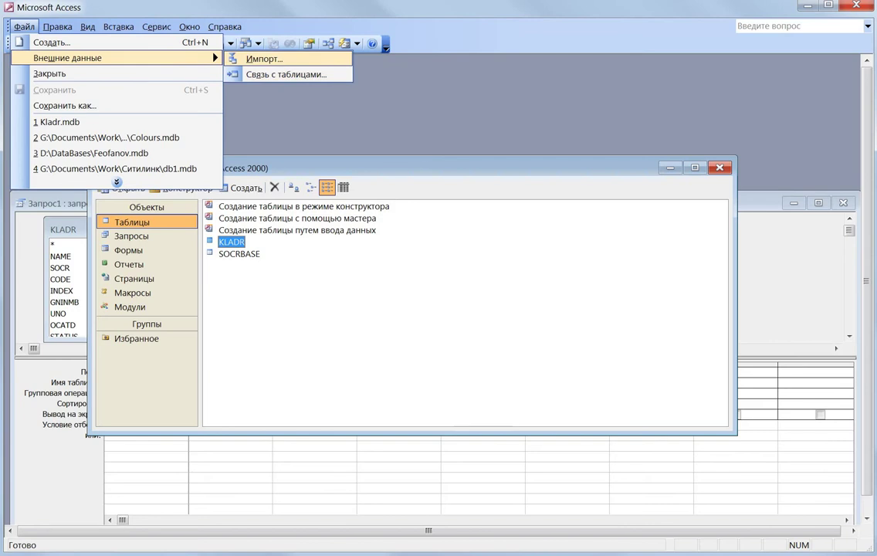
pyautogui.click(264, 59)
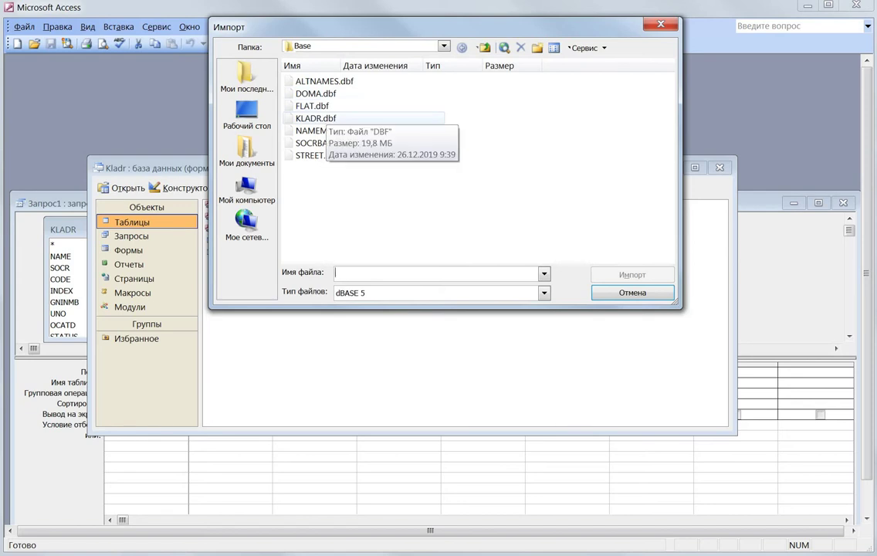
pyautogui.click(332, 130)
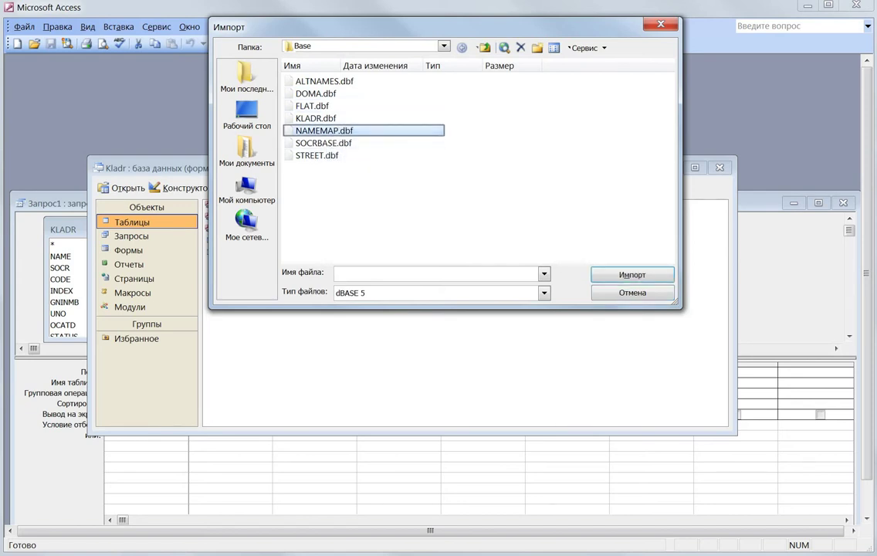
pyautogui.click(633, 275)
pyautogui.click(437, 283)
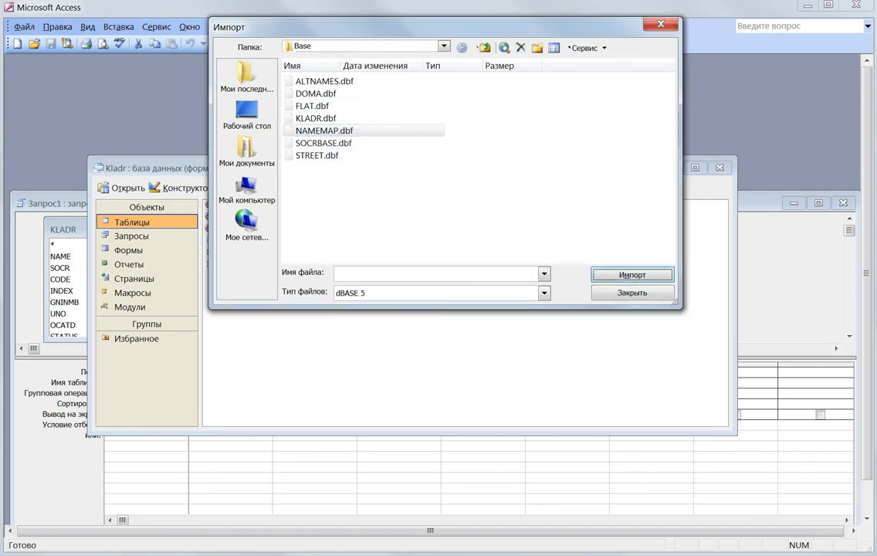
pyautogui.click(632, 292)
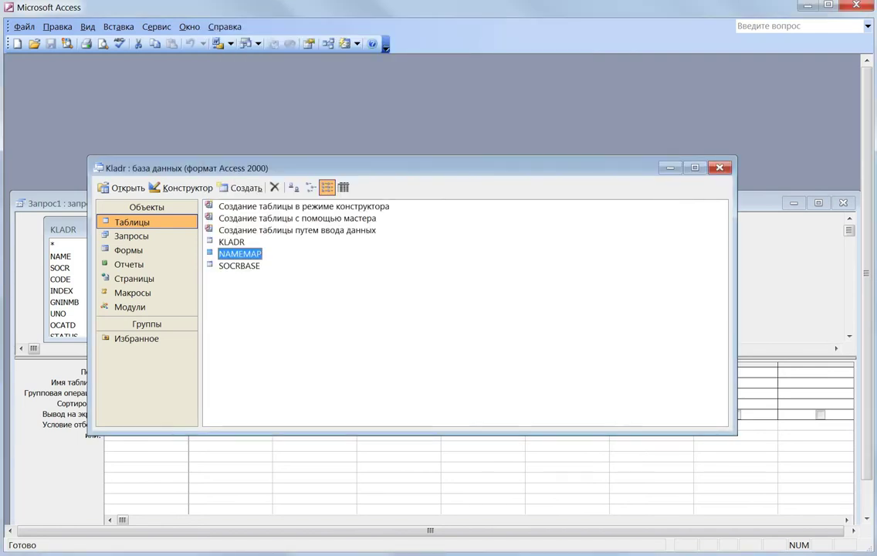
# Step: Open the NAMEMAP table, fit all its columns to their contents, and narrow the NAME column until SCNAME shows completely
pyautogui.press('Return')
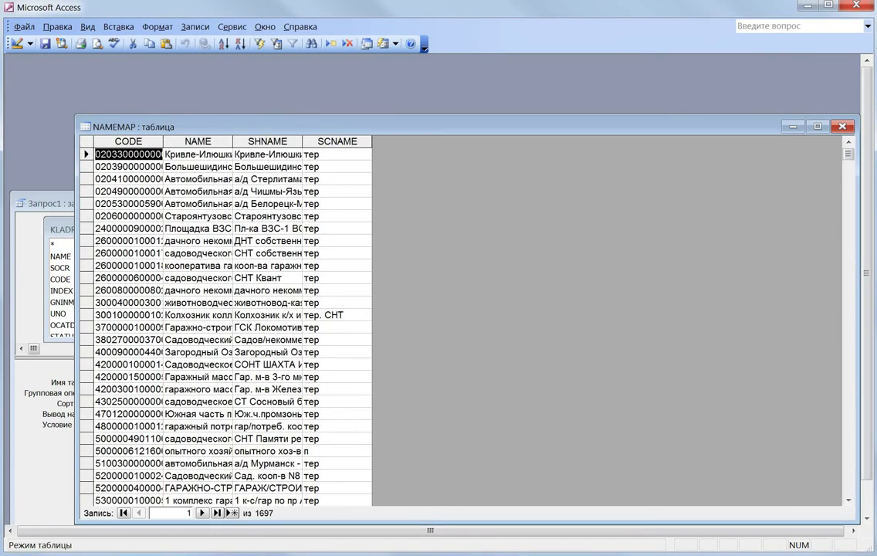
pyautogui.moveTo(128, 141); pyautogui.dragTo(338, 141)
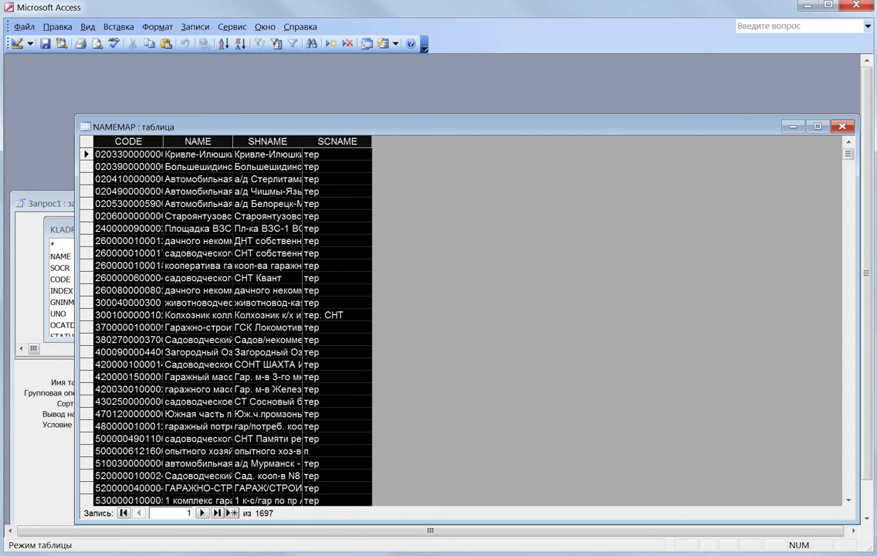
pyautogui.doubleClick(302, 141)
pyautogui.click(432, 166)
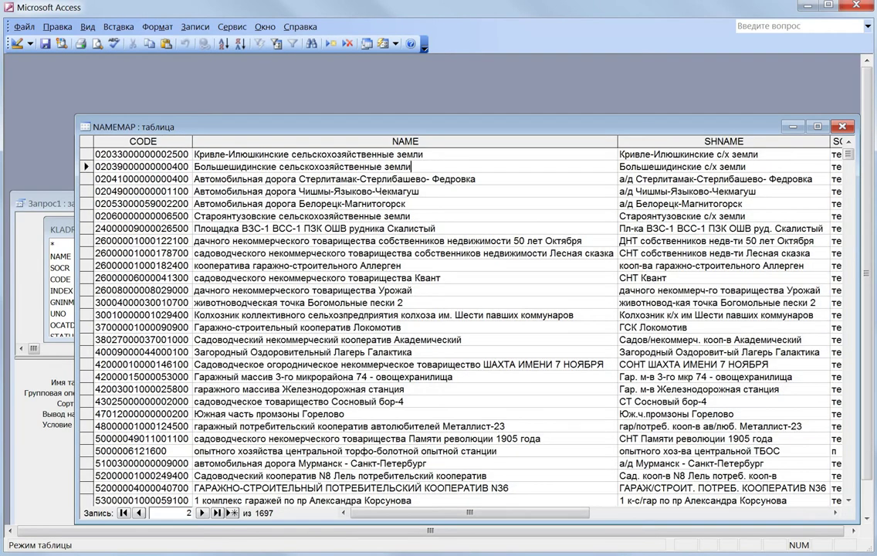
pyautogui.moveTo(617, 142); pyautogui.dragTo(454, 141)
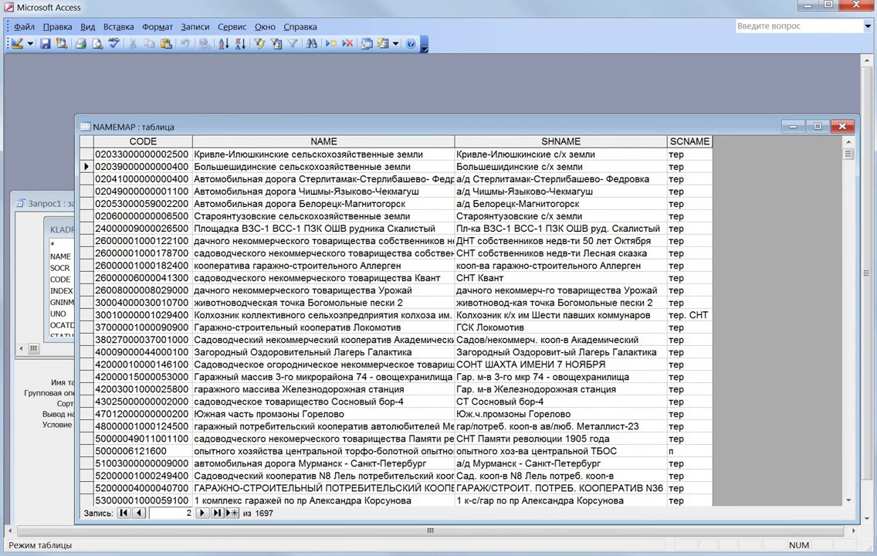
# Step: Browse the NAMEMAP records further down, and close the table saving its layout changes
pyautogui.scroll(-1, 463, 324)
pyautogui.scroll(-5, 463, 325)
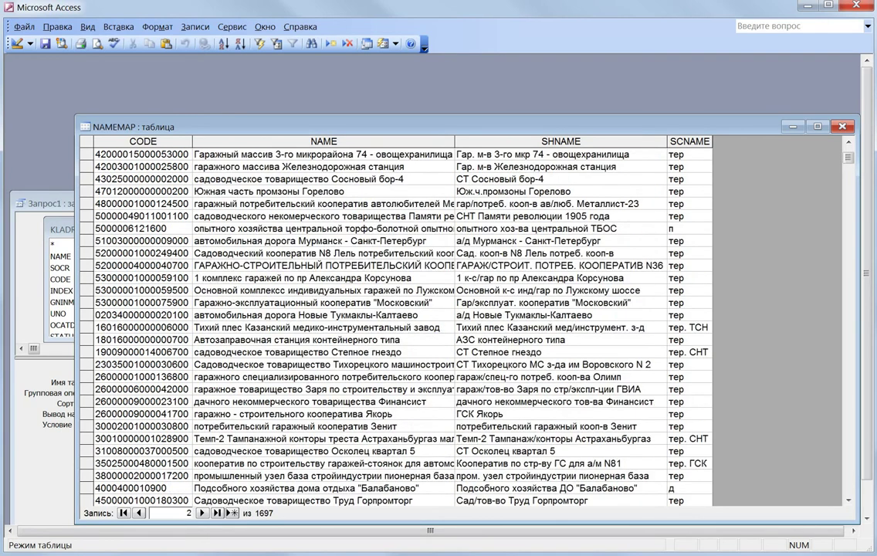
pyautogui.scroll(-8, 463, 324)
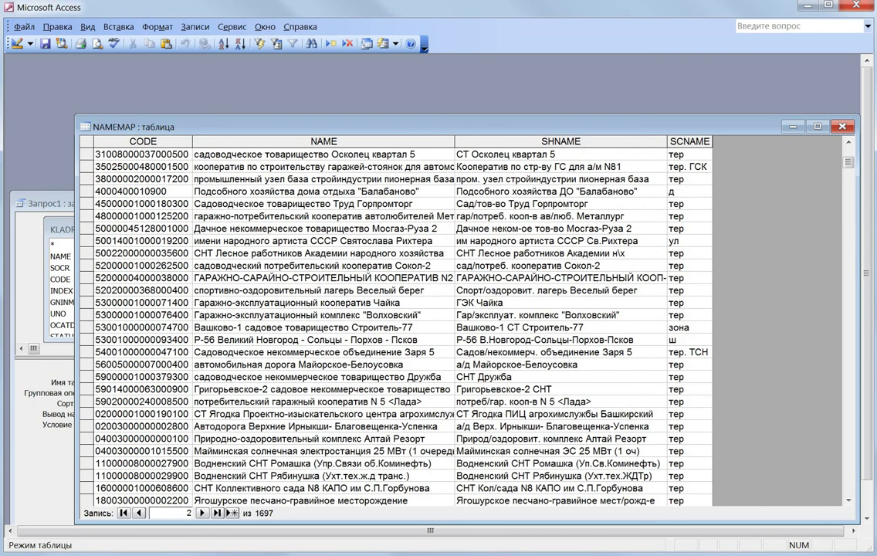
pyautogui.scroll(-10, 464, 325)
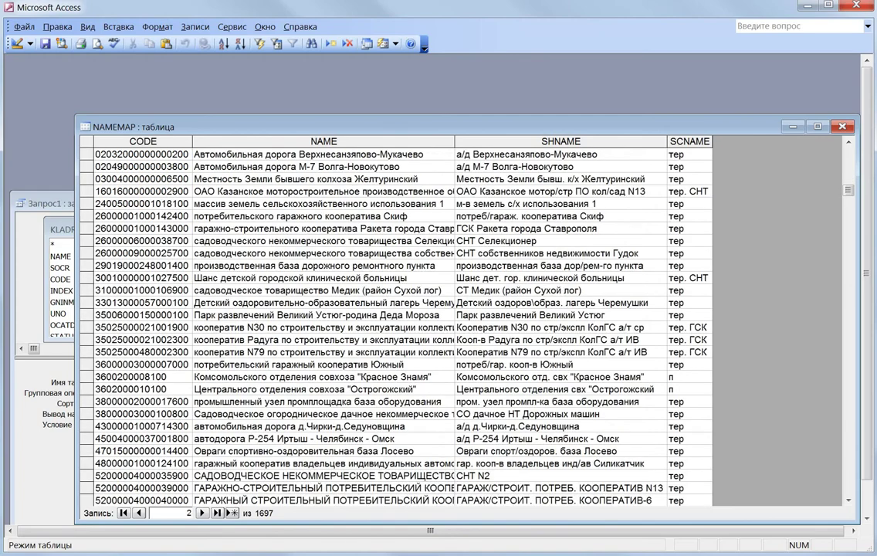
pyautogui.scroll(-20, 464, 324)
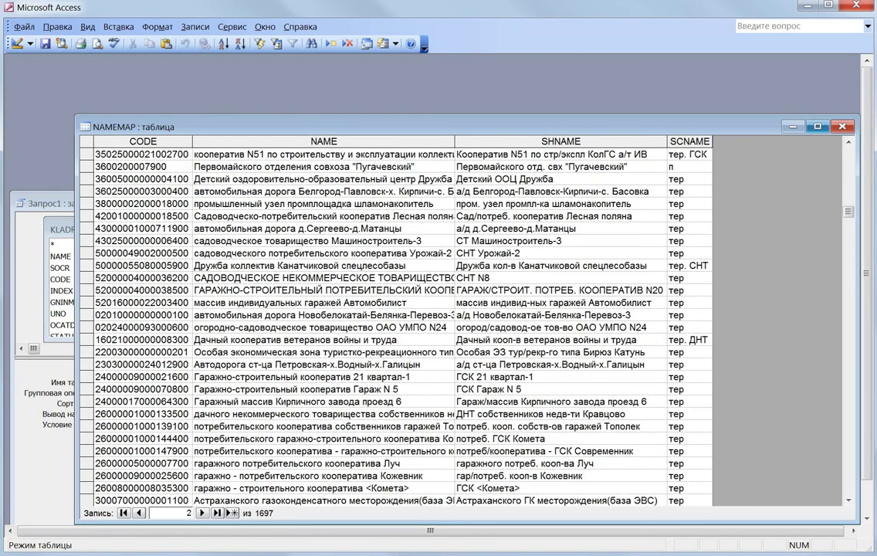
pyautogui.click(843, 126)
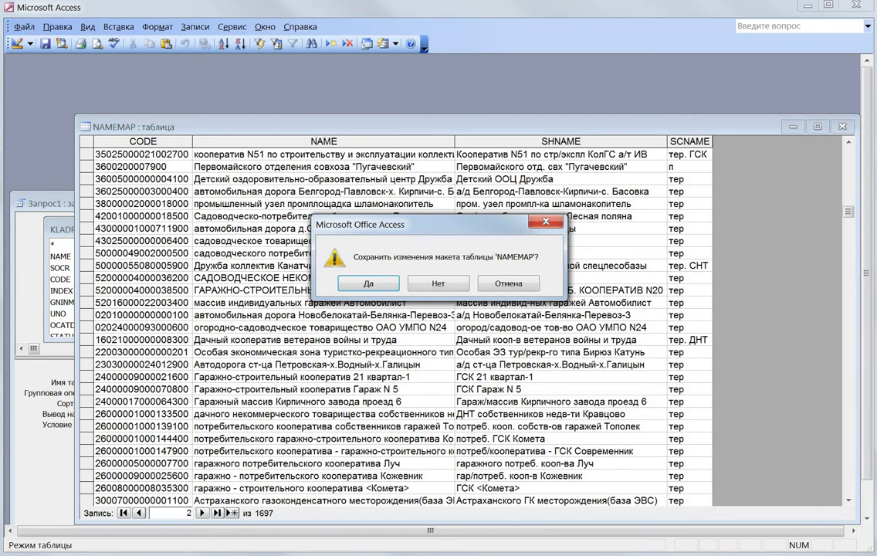
pyautogui.click(368, 284)
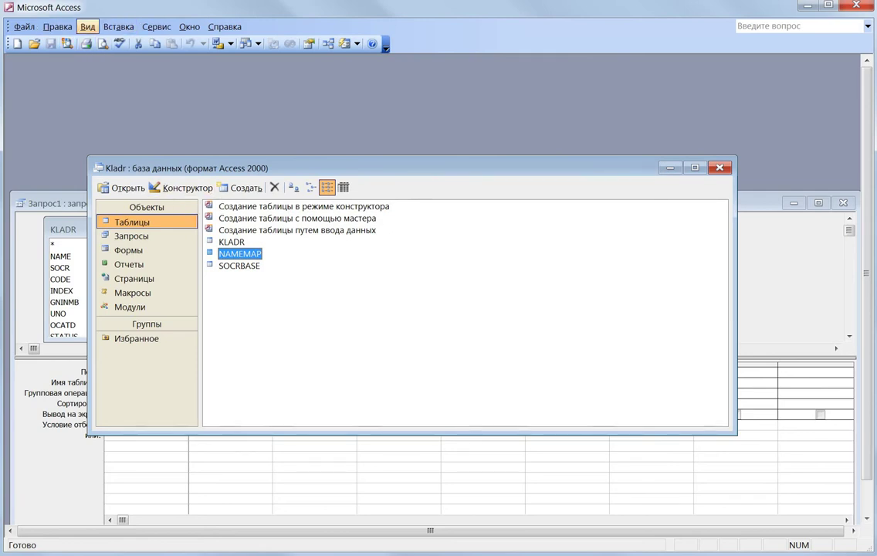
# Step: Import the dBASE 5 file DOMA.dbf from the Base folder into the Kladr database
pyautogui.click(24, 26)
pyautogui.moveTo(116, 58)
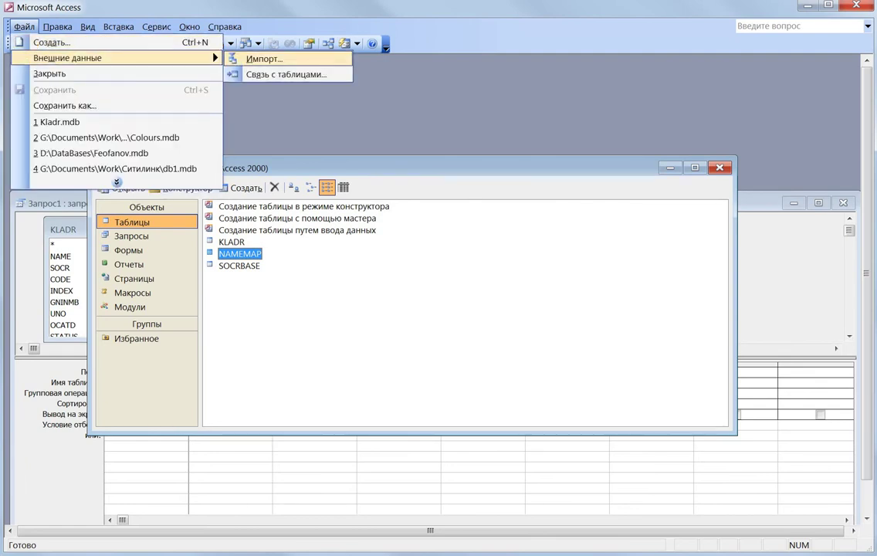
pyautogui.click(263, 59)
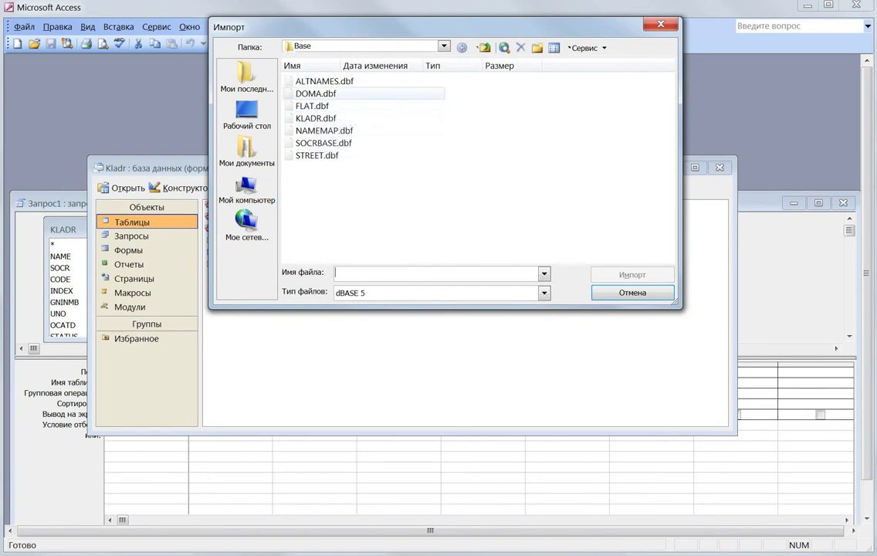
pyautogui.click(316, 94)
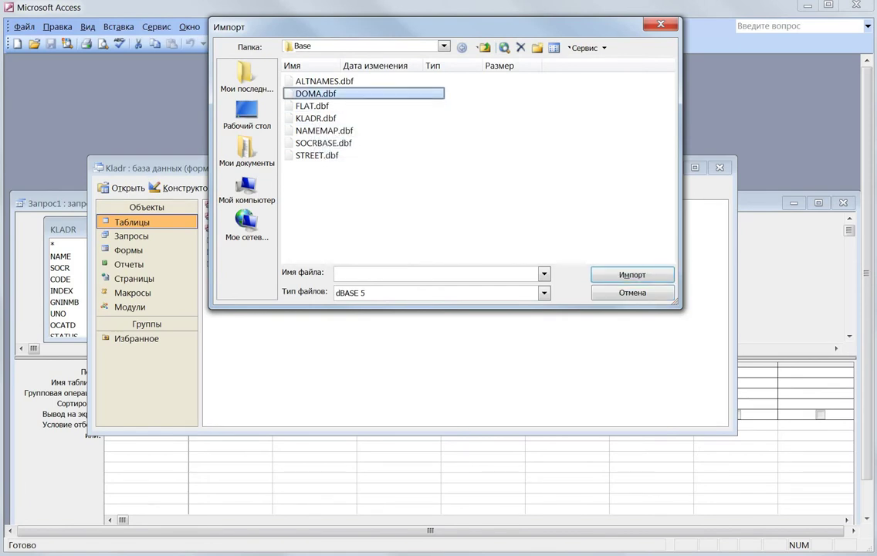
pyautogui.moveTo(379, 27); pyautogui.dragTo(506, 23)
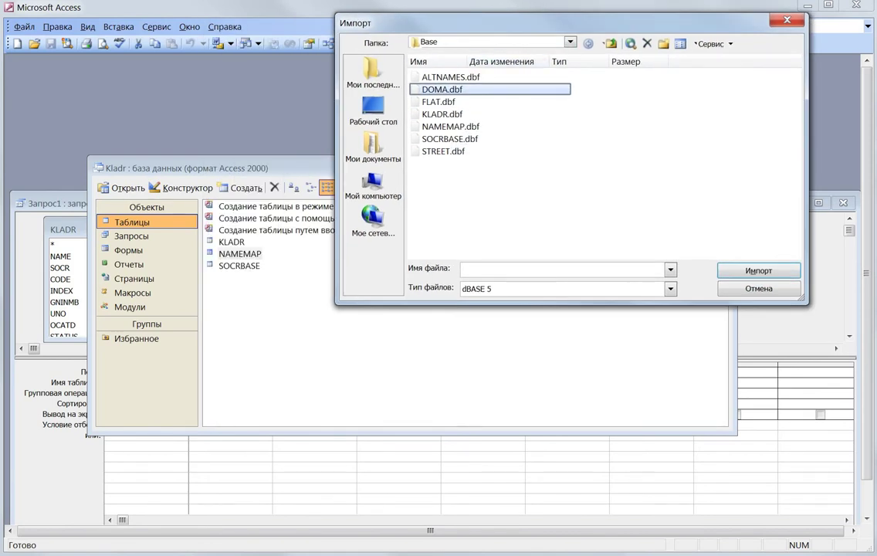
pyautogui.click(758, 270)
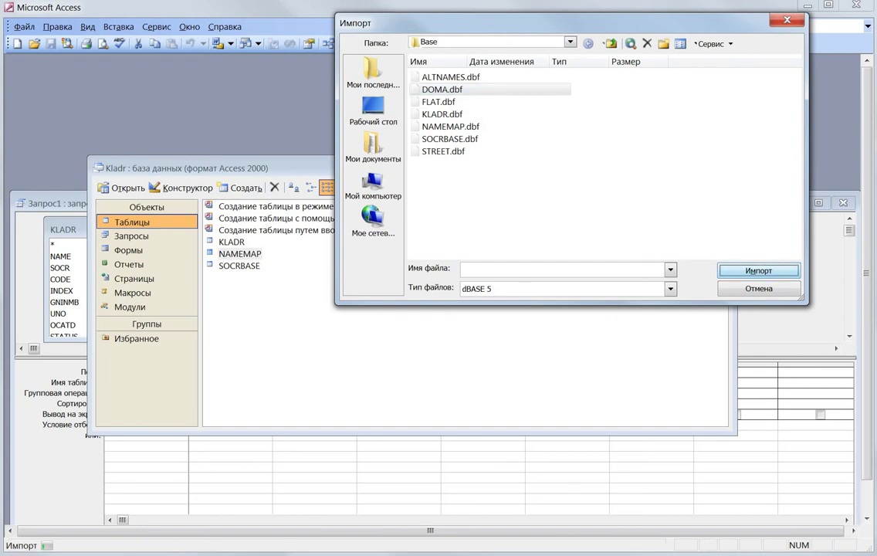
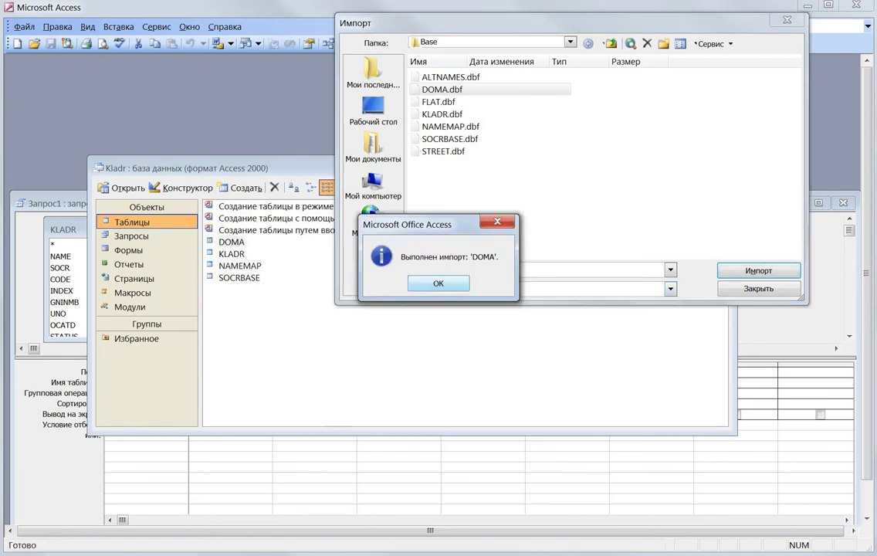
pyautogui.press('Return')
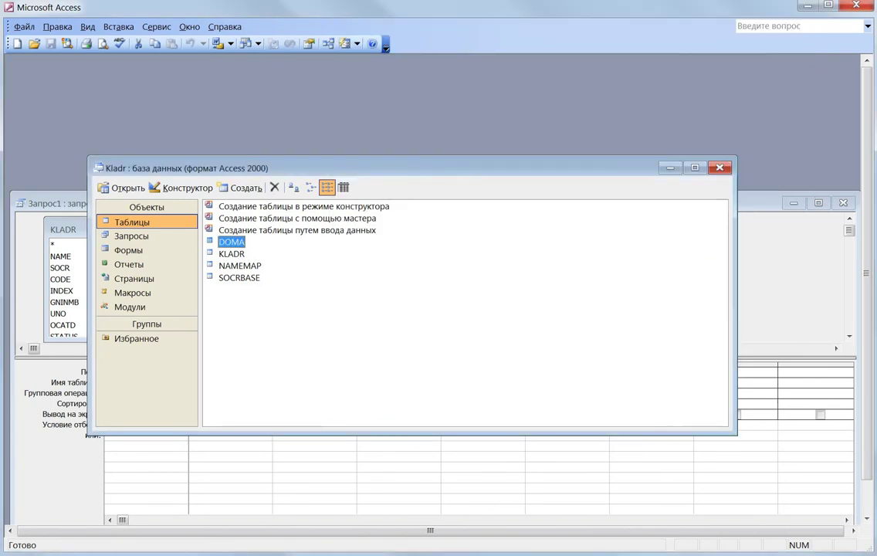
# Step: Open the DOMA table, fit its NAME and KORP columns to their contents, and browse records around the middle of the table
pyautogui.press('Return')
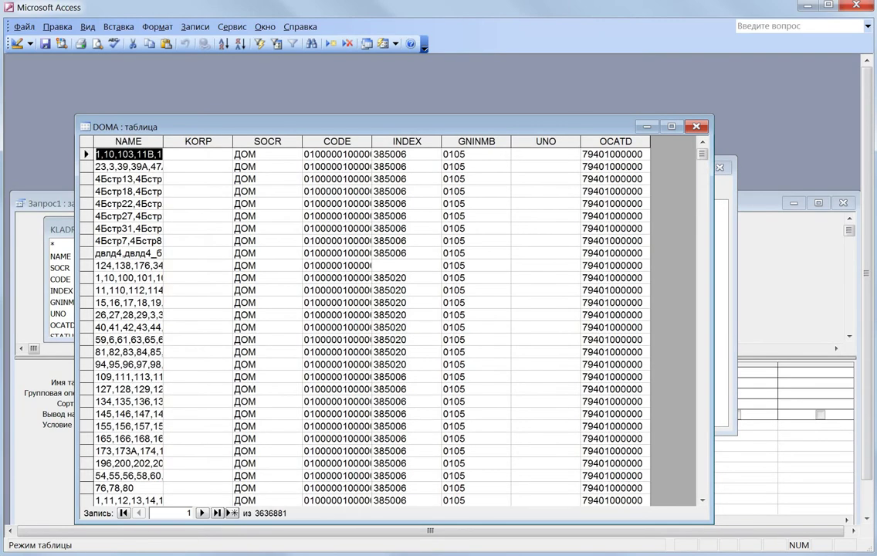
pyautogui.doubleClick(163, 141)
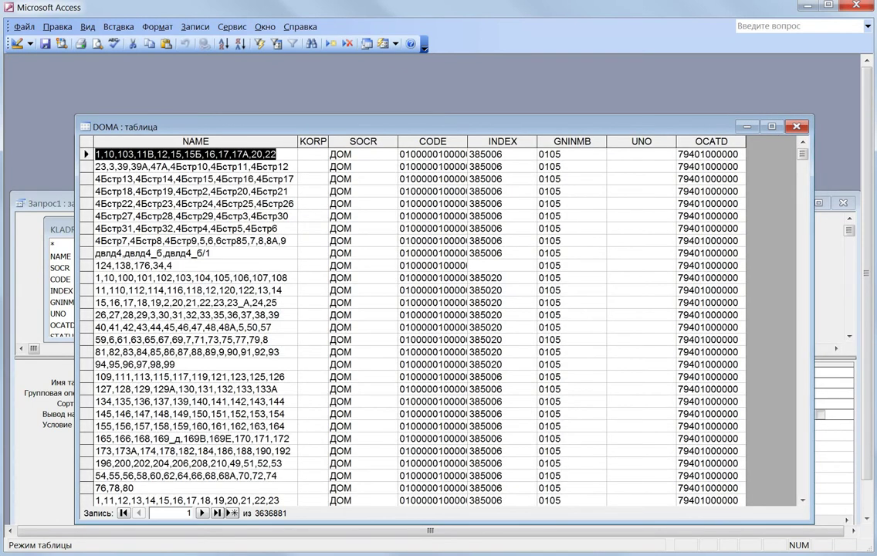
pyautogui.moveTo(802, 153); pyautogui.dragTo(802, 303)
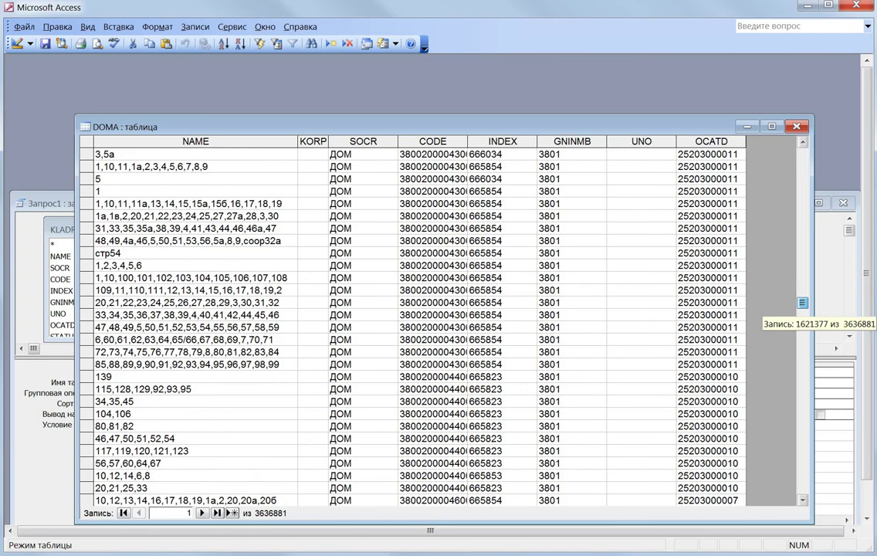
pyautogui.scroll(-20, 421, 321)
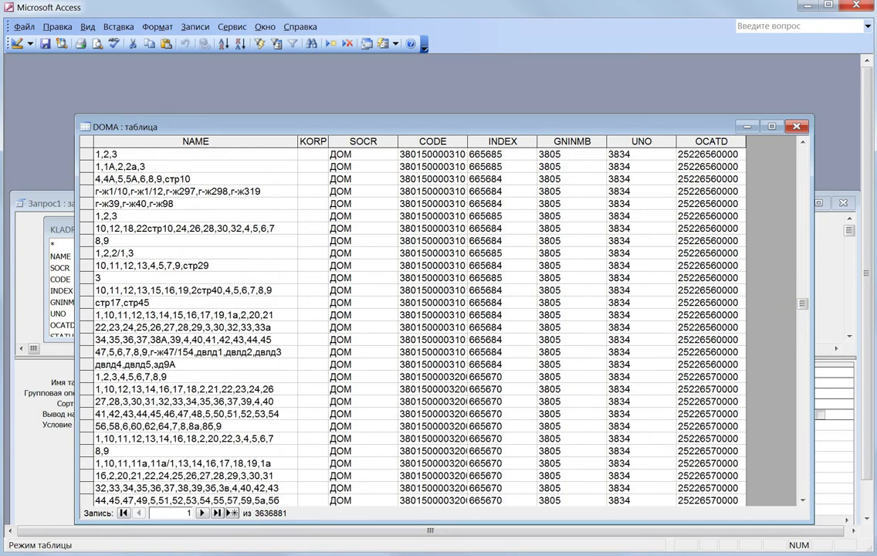
pyautogui.moveTo(802, 303); pyautogui.dragTo(803, 304)
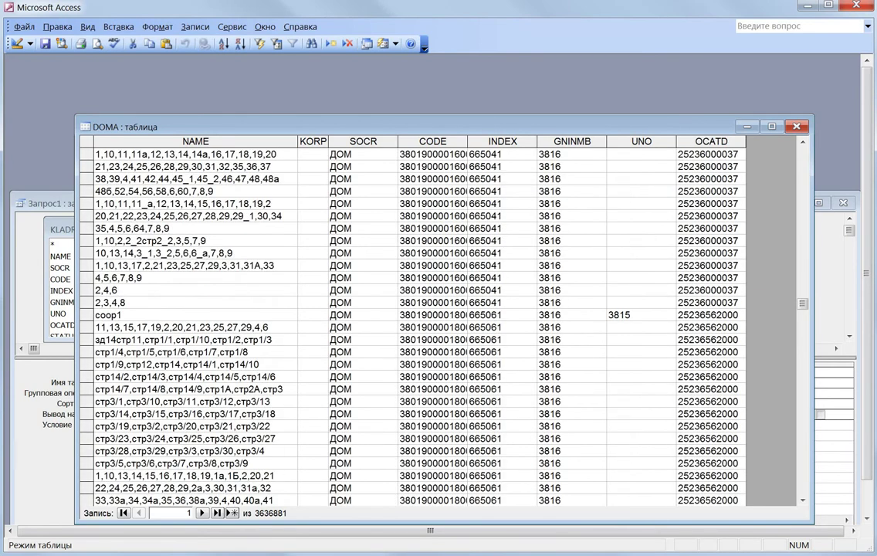
pyautogui.scroll(-20, 421, 321)
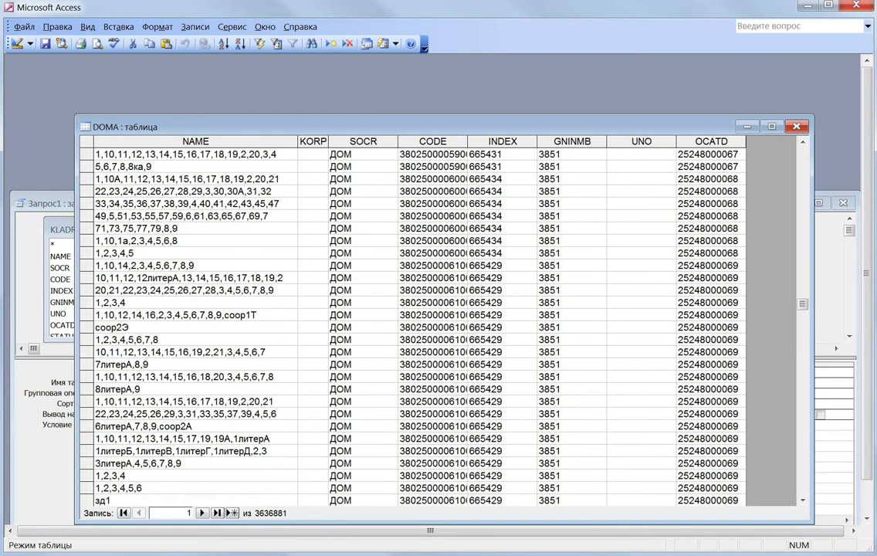
# Step: Fit the DOMA table's CODE column to its contents, look through further records, and close the table saving its layout changes
pyautogui.doubleClick(467, 141)
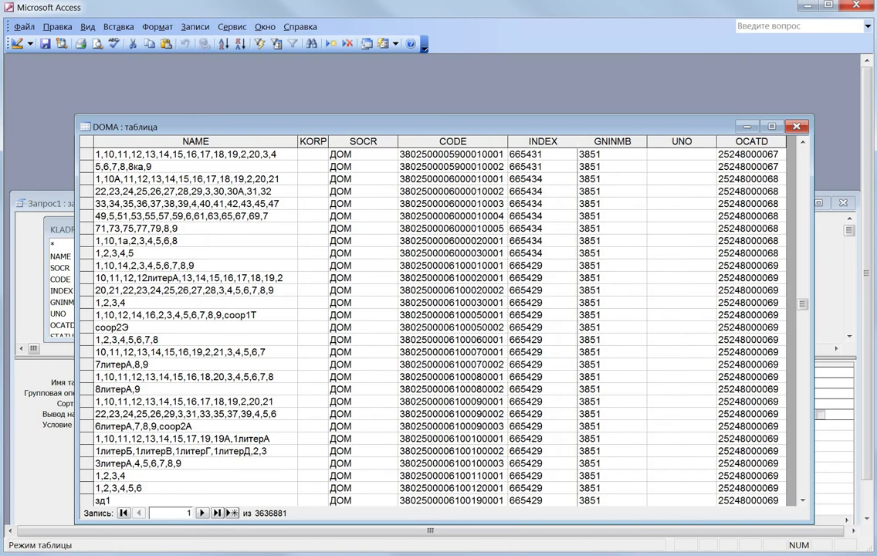
pyautogui.scroll(-20, 440, 322)
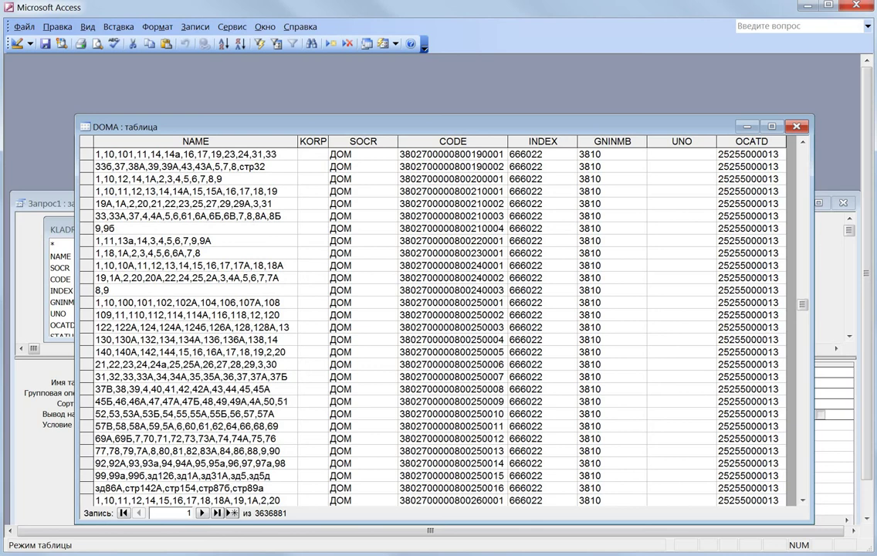
pyautogui.moveTo(802, 304); pyautogui.dragTo(802, 304)
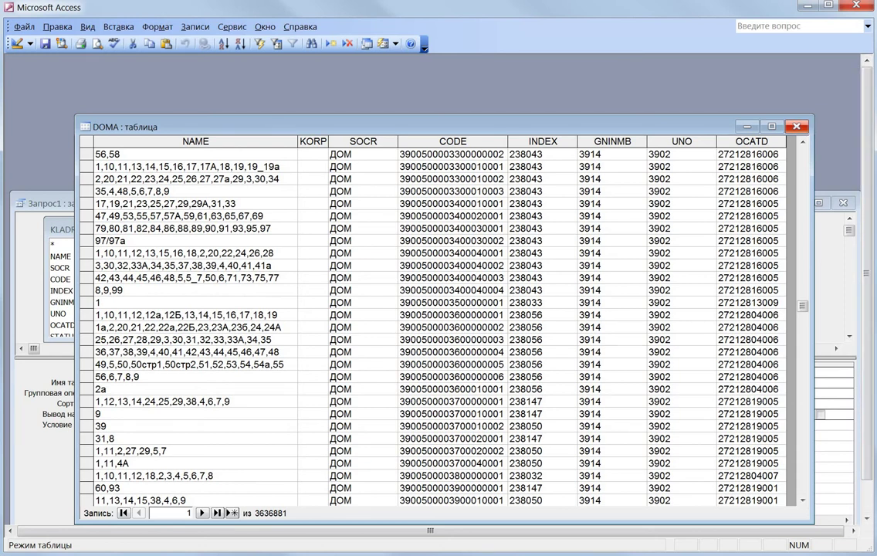
pyautogui.click(797, 126)
pyautogui.click(368, 283)
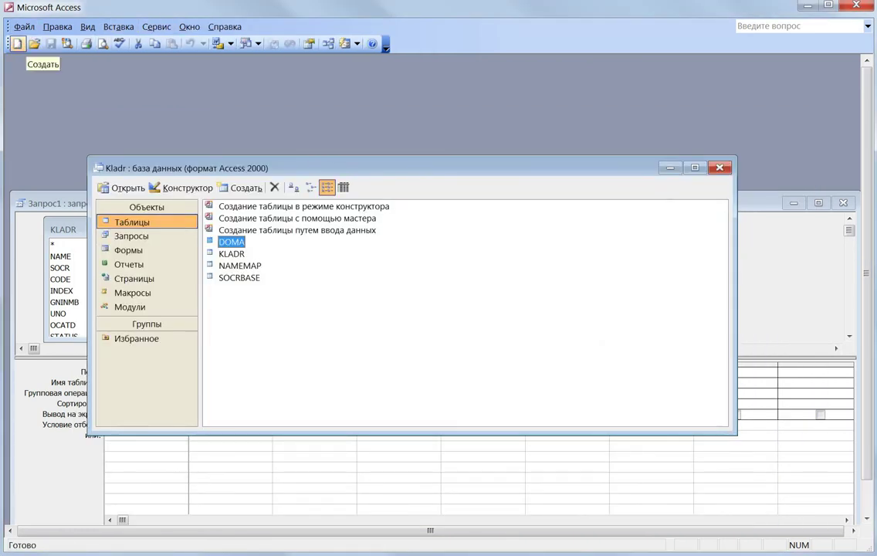
# Step: Import the dBASE 5 file ALTNAMES.dbf from the Base folder into the Kladr database
pyautogui.click(34, 44)
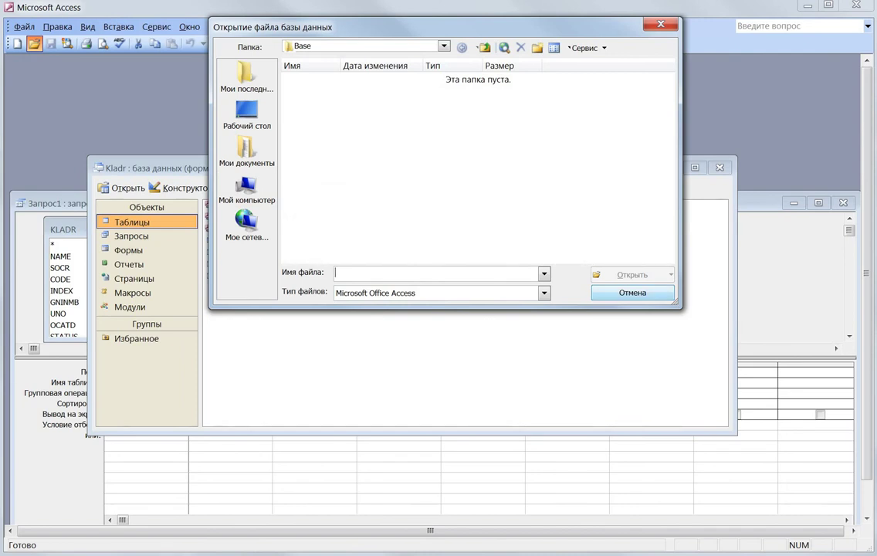
pyautogui.press('Escape')
pyautogui.click(58, 26)
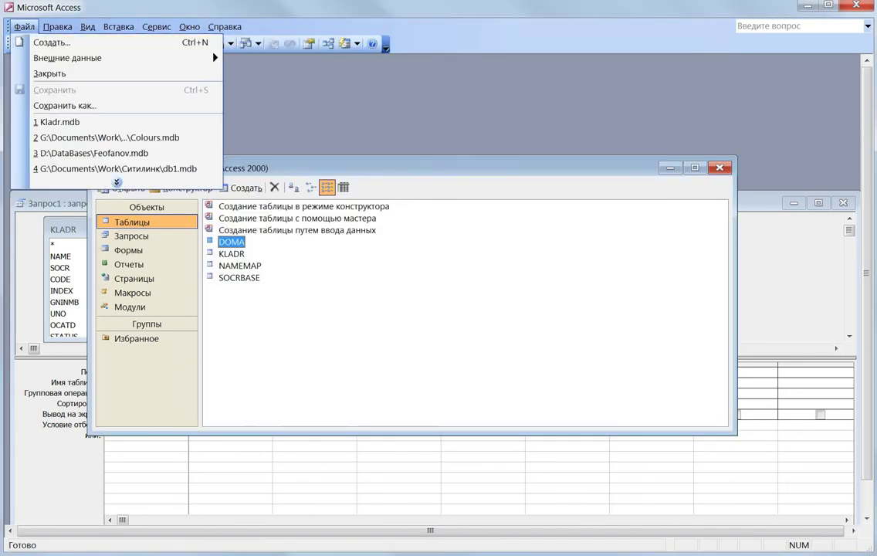
pyautogui.moveTo(93, 58)
pyautogui.click(264, 59)
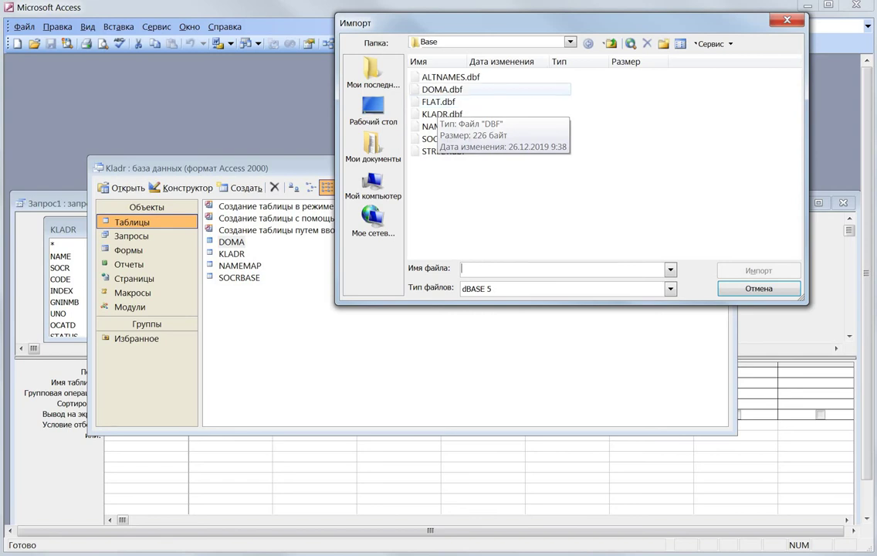
pyautogui.click(451, 78)
pyautogui.click(758, 271)
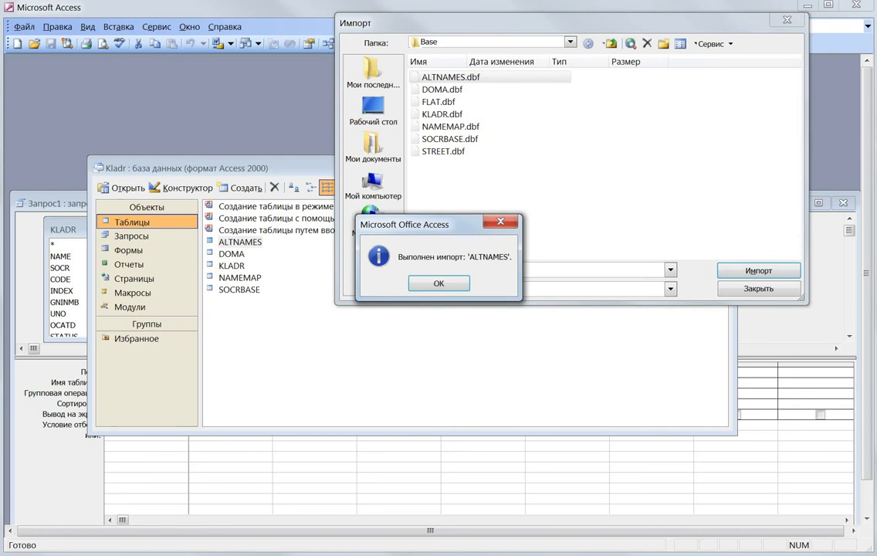
pyautogui.click(439, 283)
pyautogui.click(758, 288)
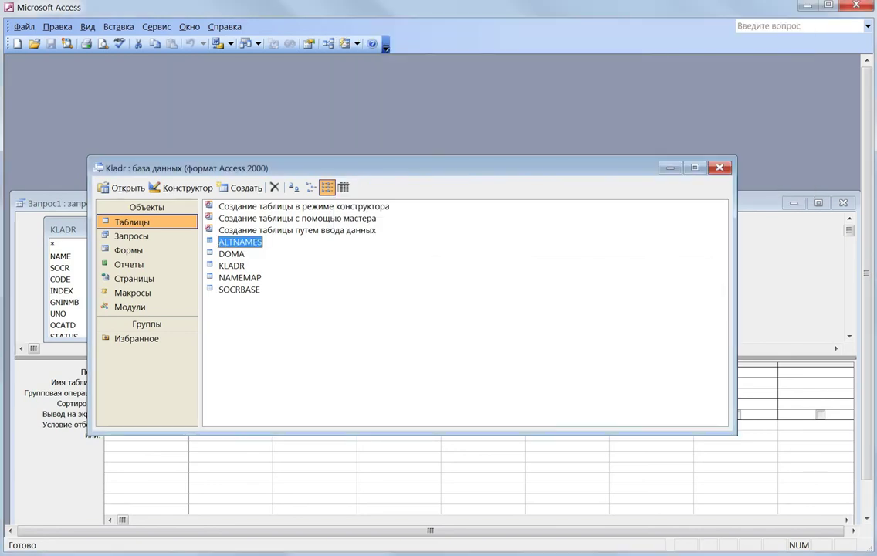
# Step: Open the ALTNAMES table, fit OLDCODE, NEWCODE and LEVEL to their contents, and close it saving its layout changes
pyautogui.press('Return')
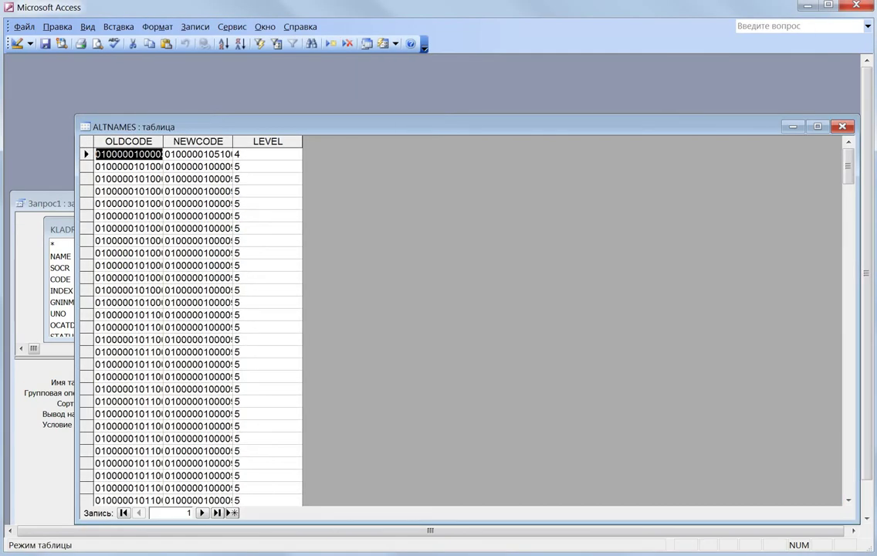
pyautogui.moveTo(129, 142); pyautogui.dragTo(267, 141)
pyautogui.doubleClick(232, 142)
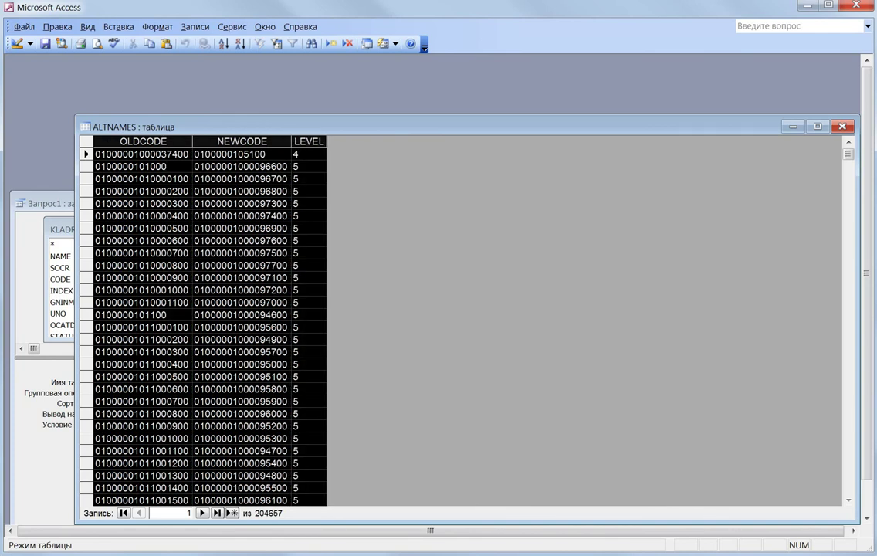
pyautogui.moveTo(847, 153)
pyautogui.mouseDown()
pyautogui.moveTo(847, 494)
pyautogui.moveTo(848, 154)
pyautogui.mouseUp()
pyautogui.click(842, 126)
pyautogui.click(369, 283)
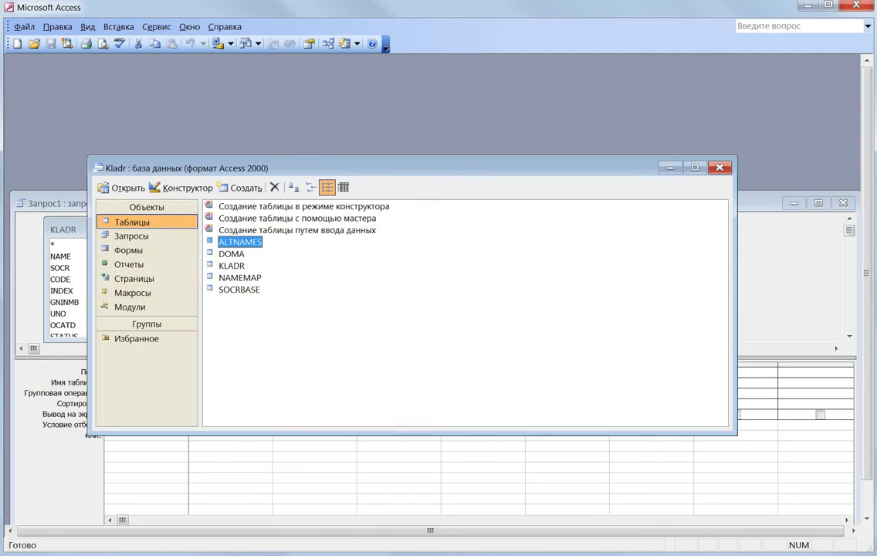
# Step: Add the KLADR field NAME twice to the query Запрос1, with the group operation Min for the first and Max for the second
pyautogui.click(363, 473)
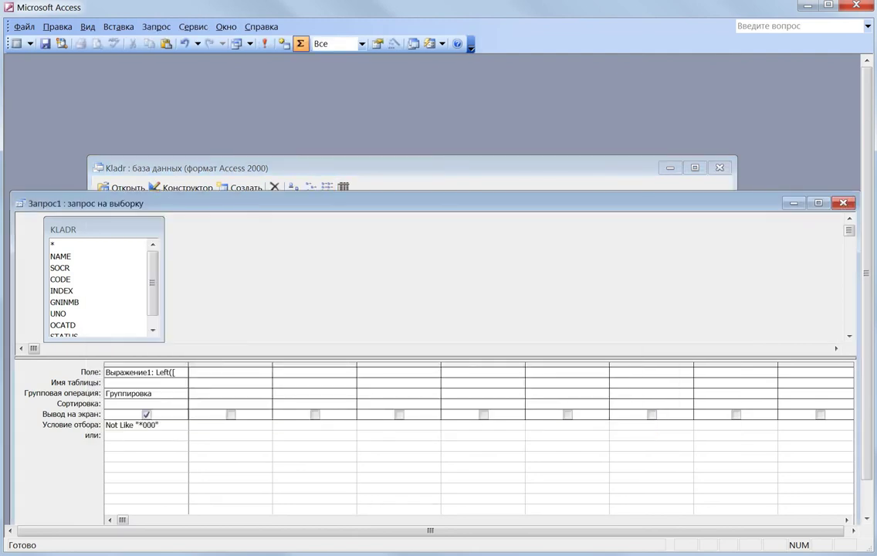
pyautogui.doubleClick(61, 256)
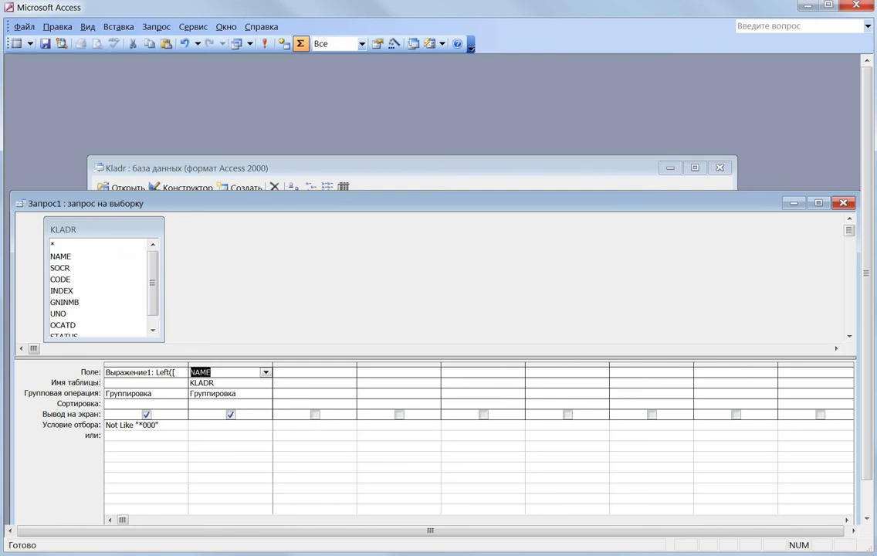
pyautogui.doubleClick(60, 256)
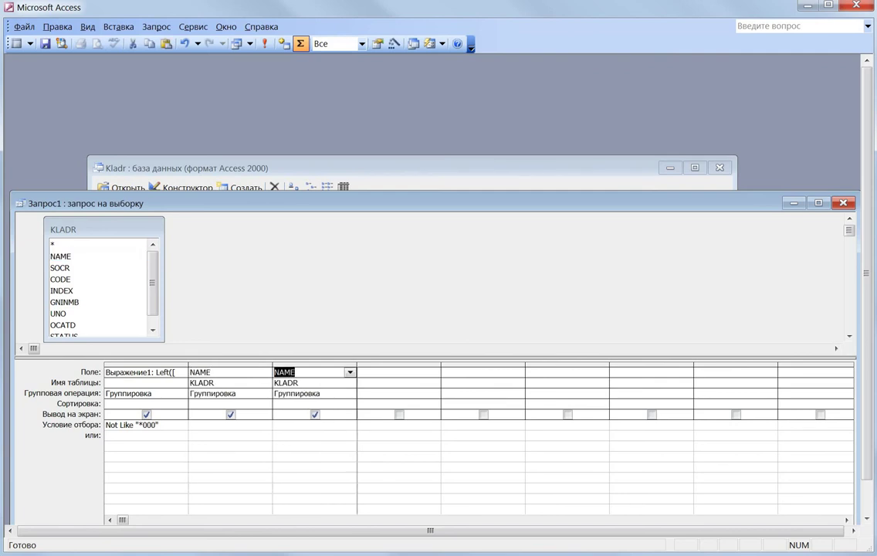
pyautogui.click(276, 394)
pyautogui.click(267, 394)
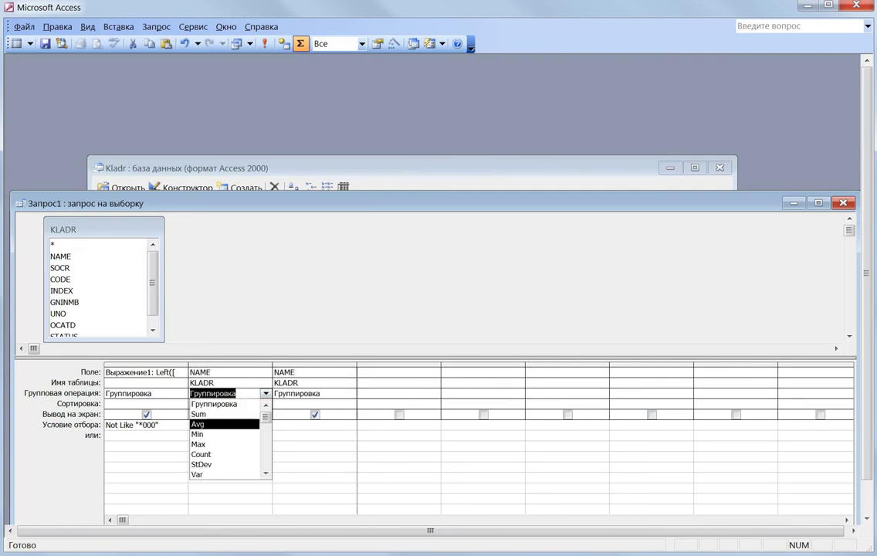
pyautogui.click(224, 434)
pyautogui.click(349, 393)
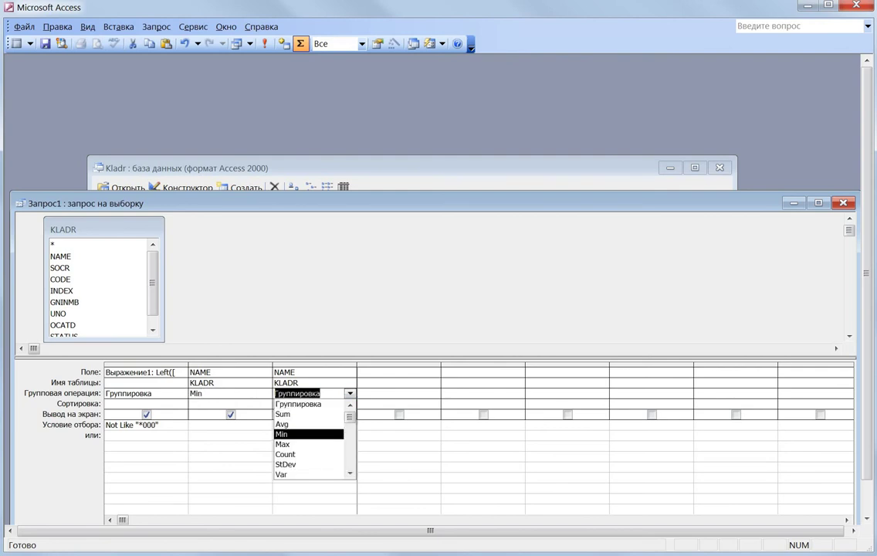
pyautogui.click(309, 444)
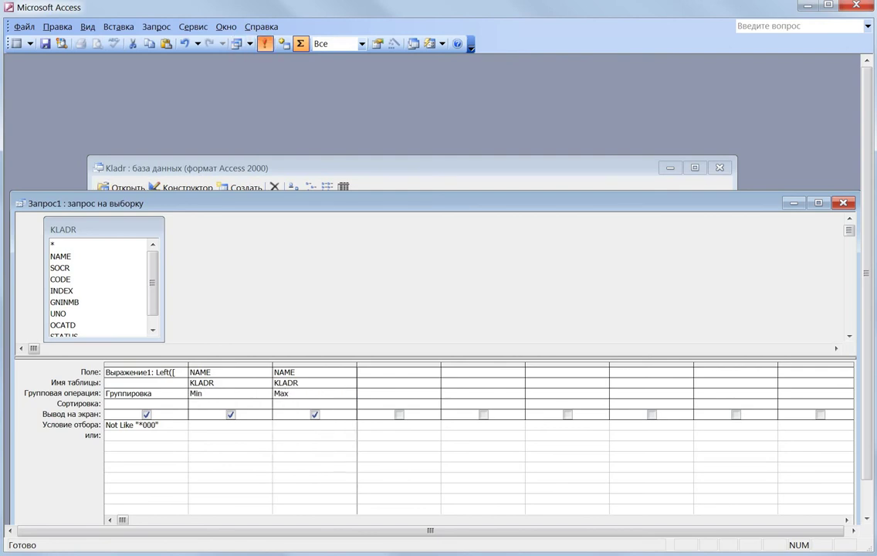
# Step: Run the query, fit the Min-NAME and Max-NAME columns to their contents, and look through the grouped records
pyautogui.click(265, 43)
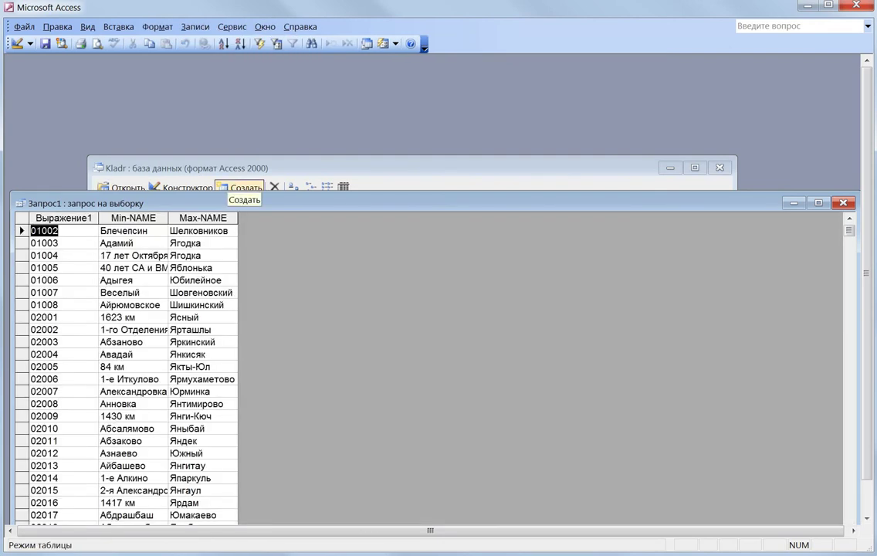
pyautogui.moveTo(133, 217); pyautogui.dragTo(203, 217)
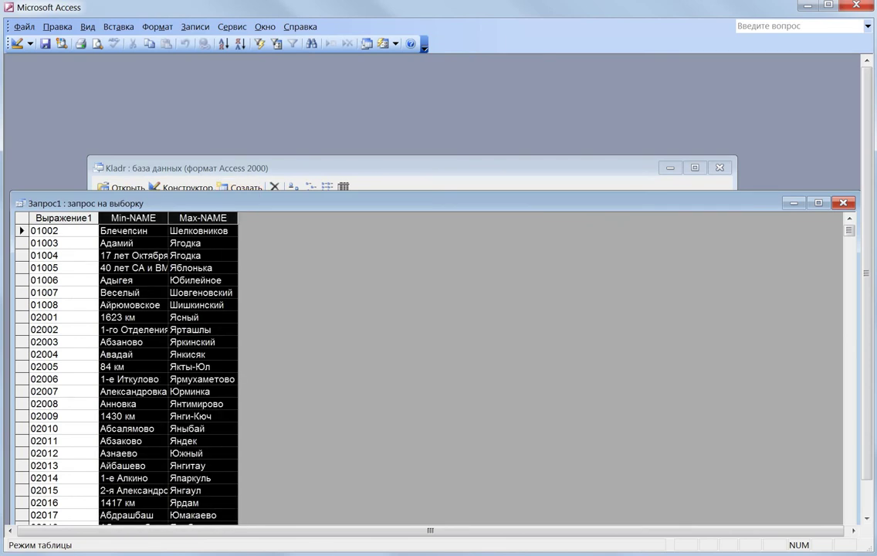
pyautogui.doubleClick(168, 217)
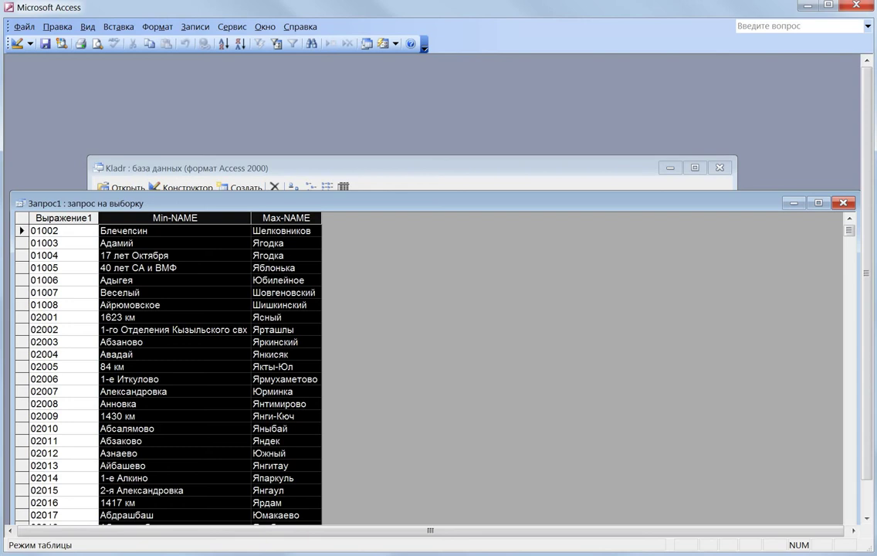
pyautogui.scroll(-20, 168, 370)
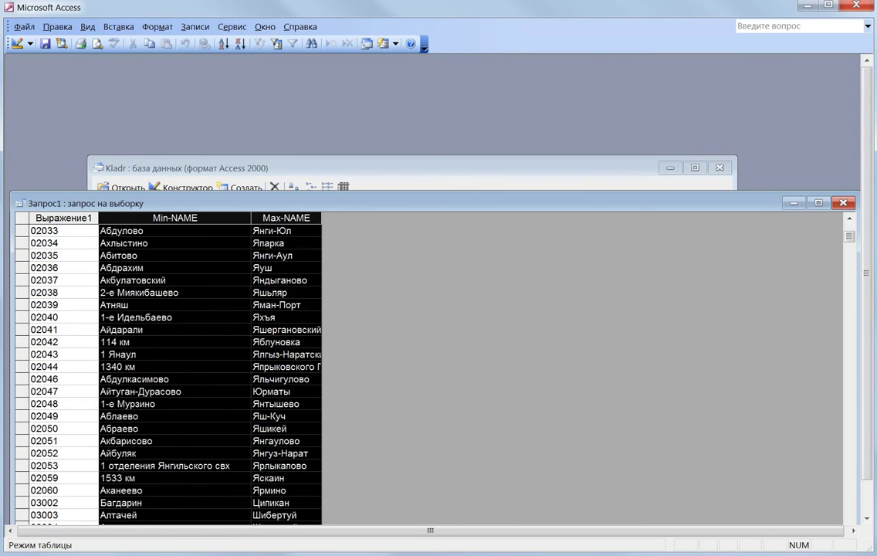
# Step: Look further through the grouped records of Запрос1, comparing the Min-NAME and Max-NAME values for each code
pyautogui.scroll(-20, 169, 370)
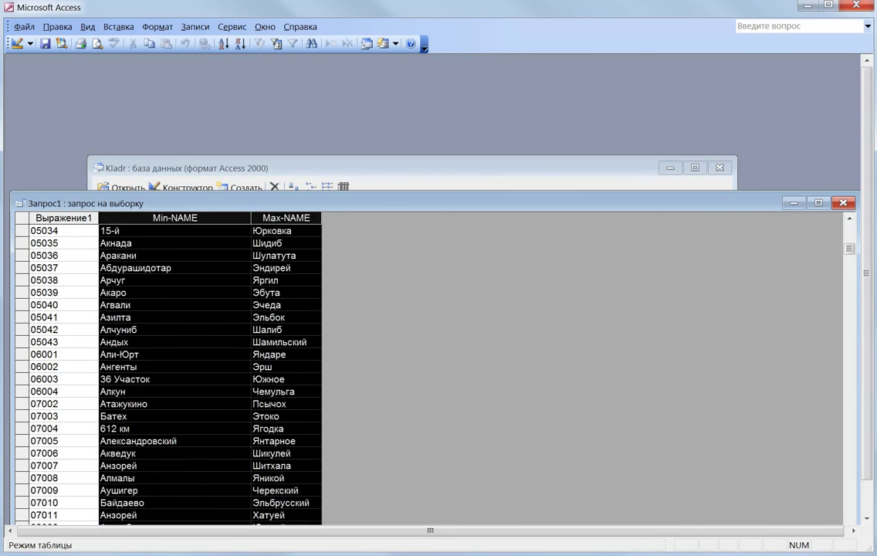
pyautogui.moveTo(232, 203); pyautogui.dragTo(228, 116)
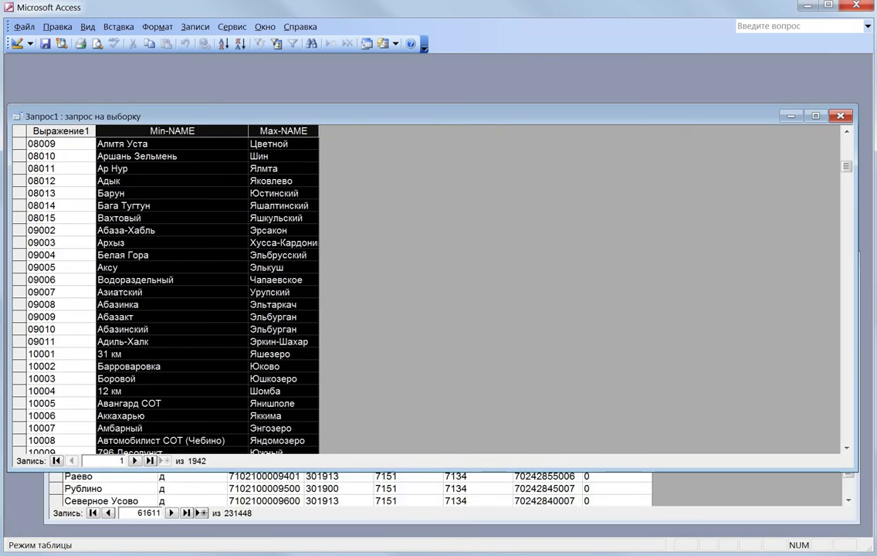
pyautogui.scroll(-20, 170, 294)
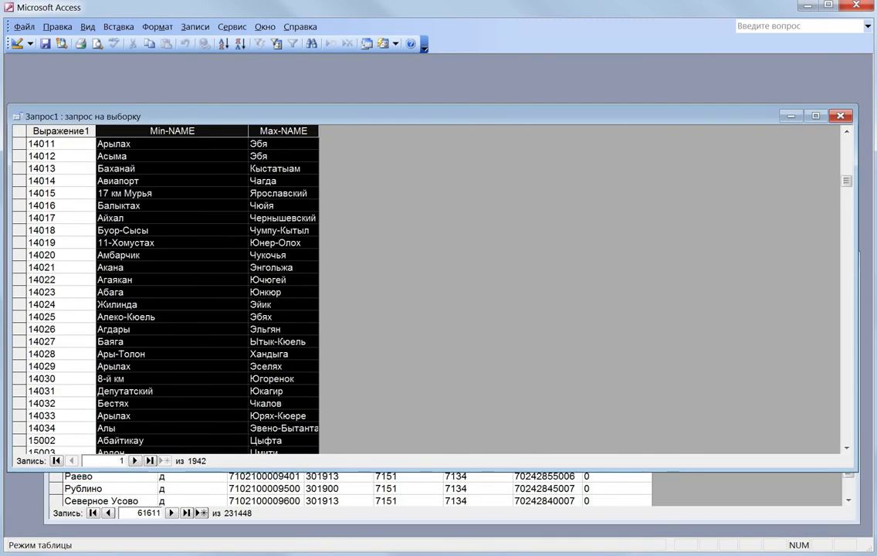
pyautogui.scroll(-10, 170, 293)
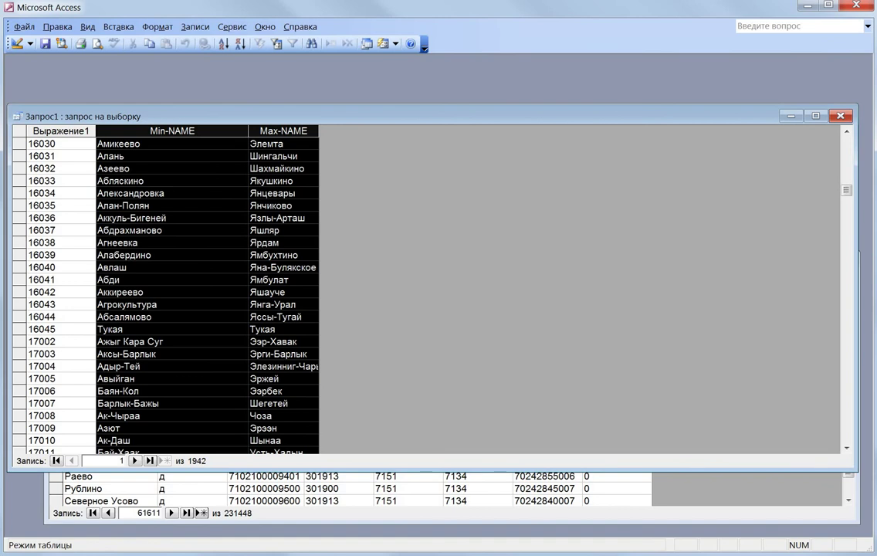
# Step: Close the KLADR table without saving its layout changes, and reopen it from the Kladr database
pyautogui.hotkey('ctrl', 'F6')
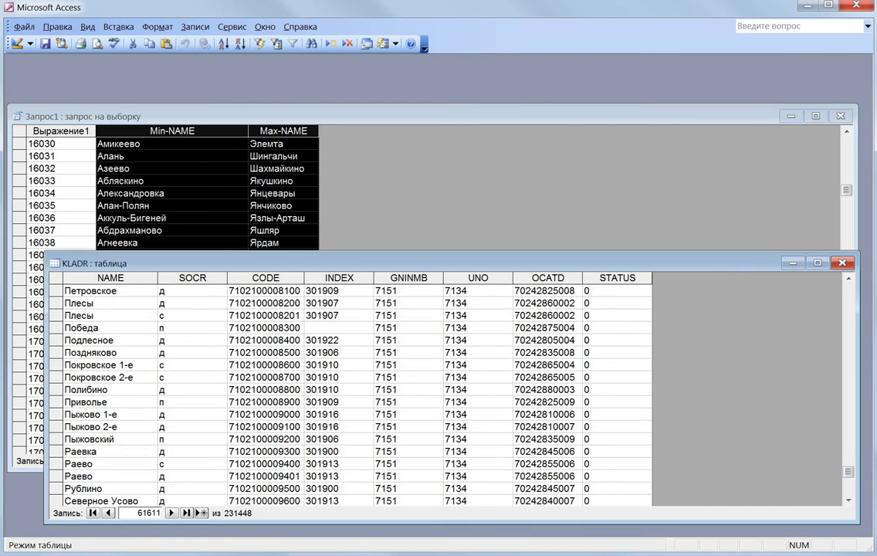
pyautogui.hotkey('ctrl', 'F4')
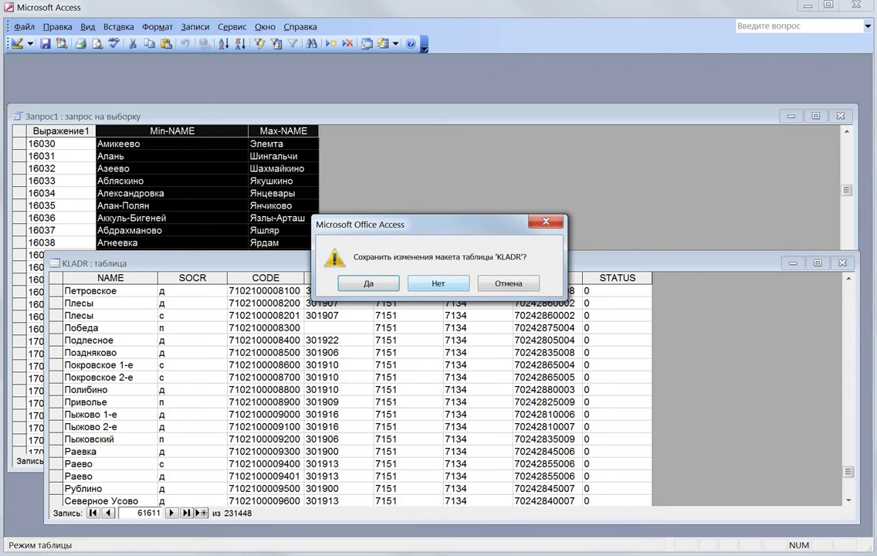
pyautogui.press('Return')
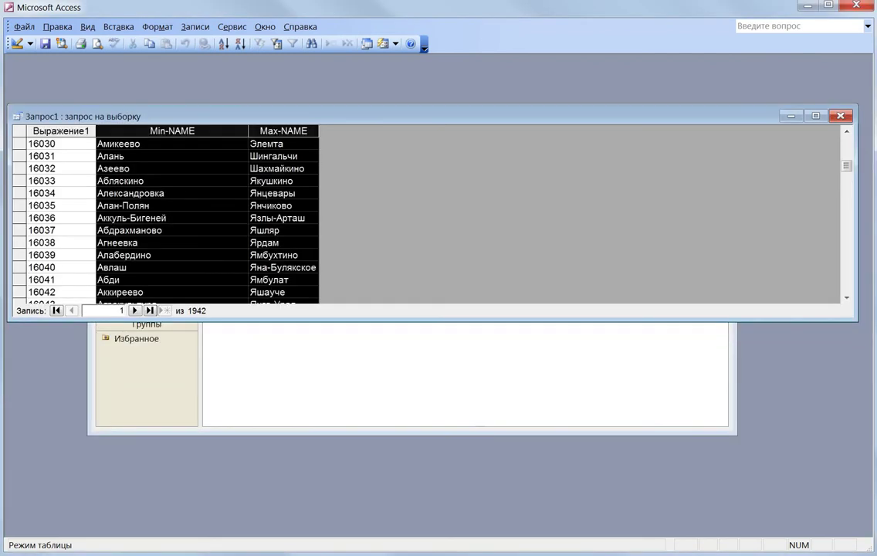
pyautogui.hotkey('ctrl', 'F6')
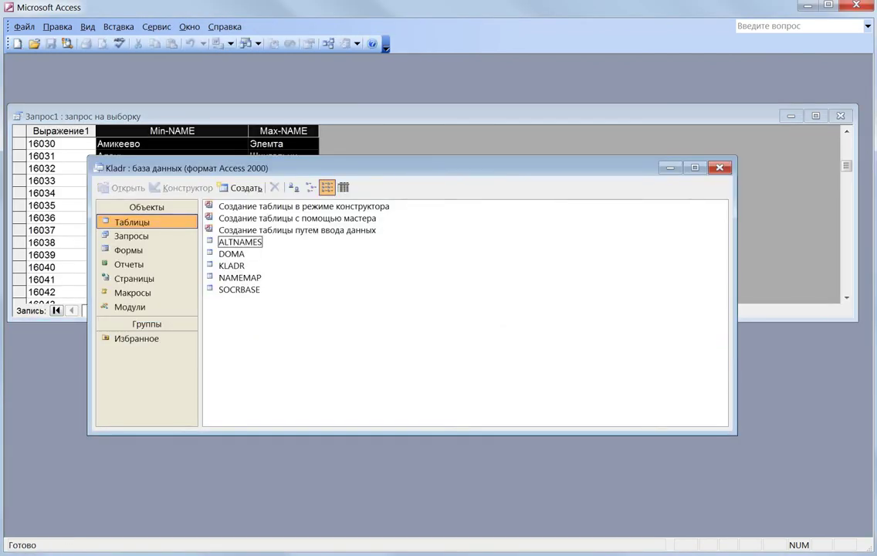
pyautogui.doubleClick(232, 265)
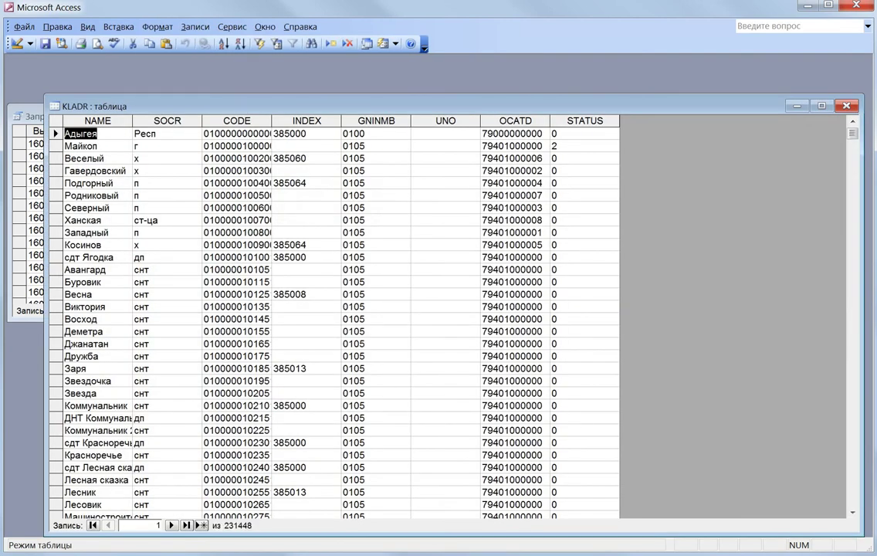
# Step: Sort the KLADR table in ascending order by the SOCR field
pyautogui.click(147, 257)
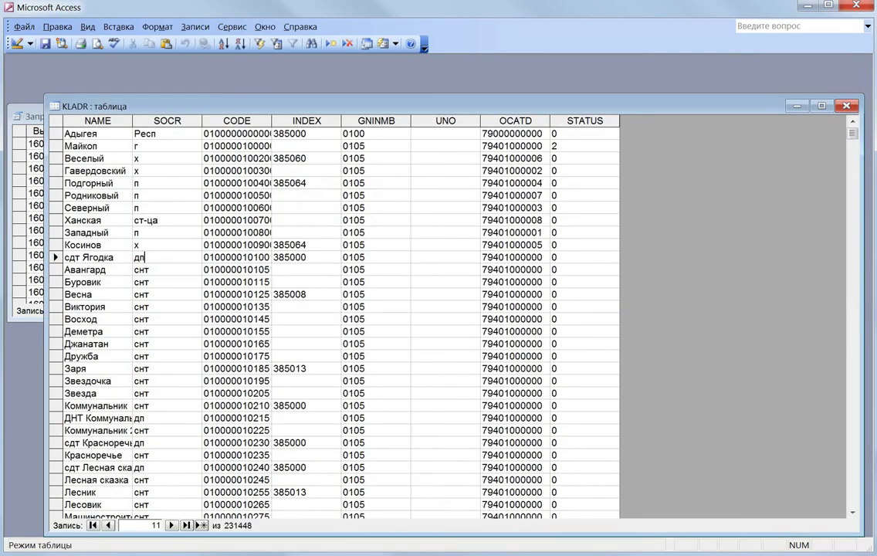
pyautogui.moveTo(852, 133); pyautogui.dragTo(853, 170)
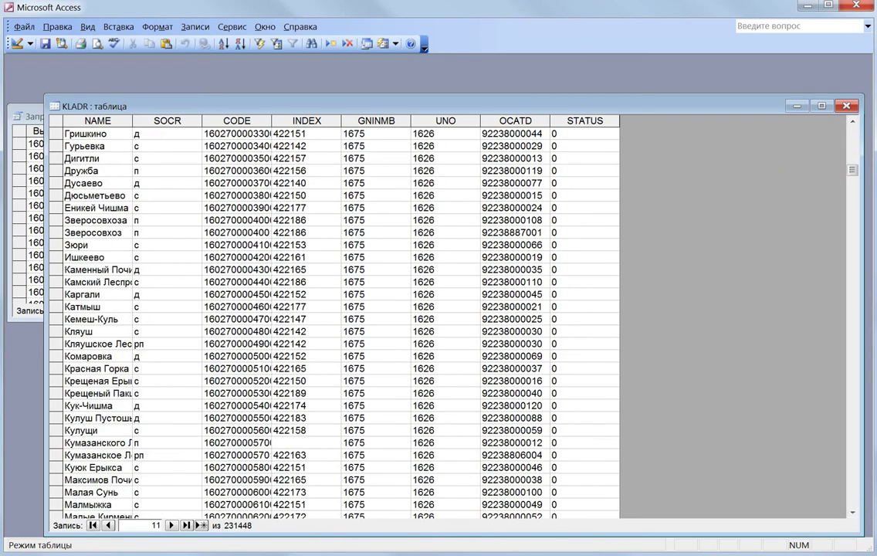
pyautogui.click(167, 120)
pyautogui.click(223, 43)
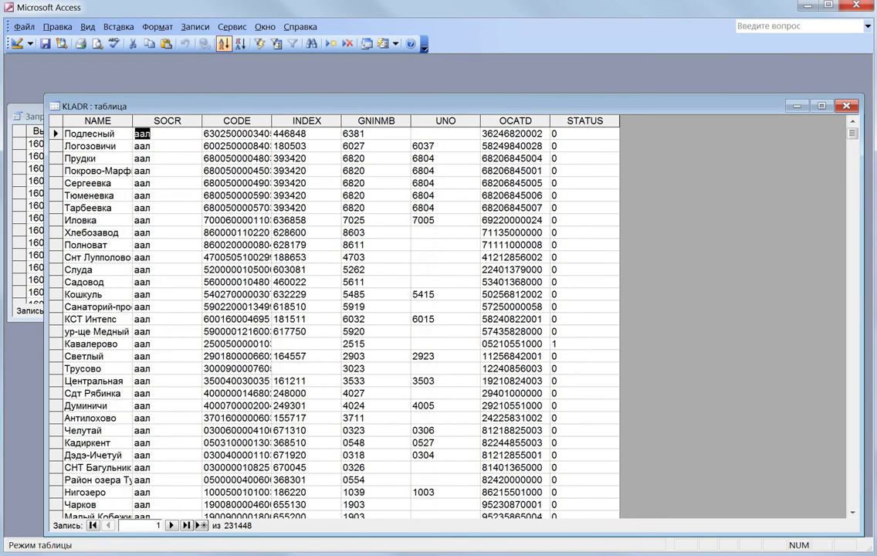
# Step: Find the records with SOCR р-н, widen the CODE column, and select the eight trailing zeros in the Кесовогорский code
pyautogui.moveTo(852, 132); pyautogui.dragTo(853, 392)
pyautogui.moveTo(852, 392); pyautogui.dragTo(853, 377)
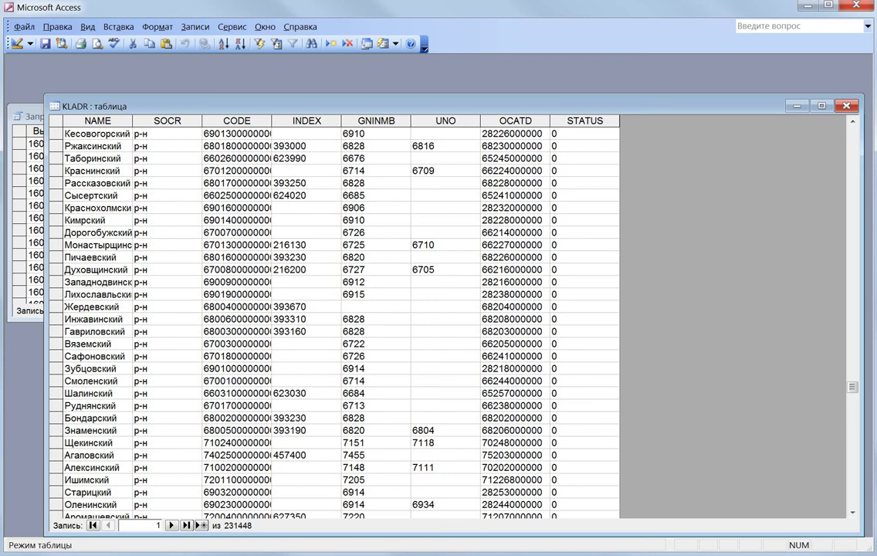
pyautogui.moveTo(271, 120); pyautogui.dragTo(418, 120)
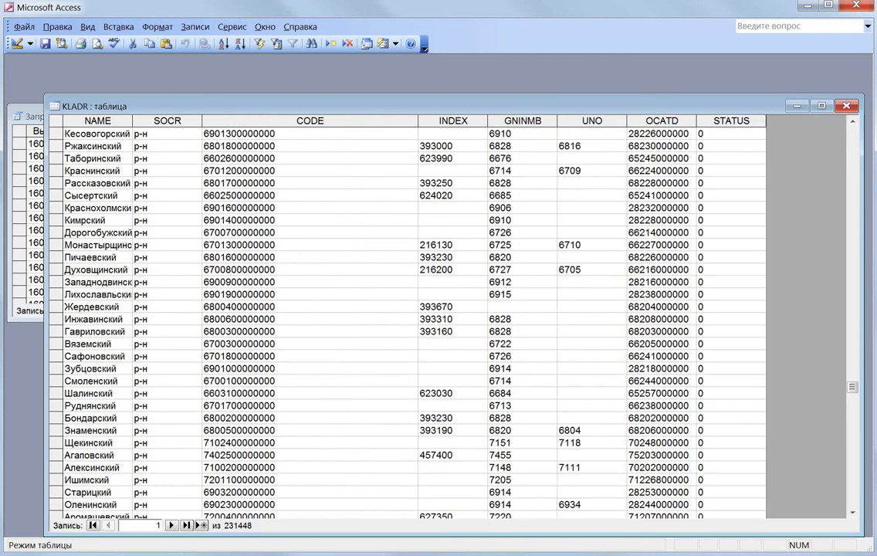
pyautogui.moveTo(231, 134); pyautogui.dragTo(276, 133)
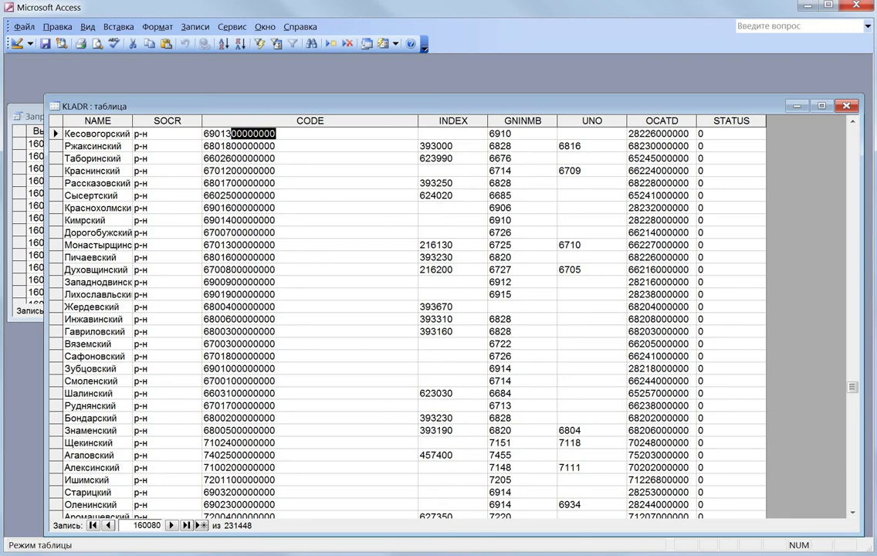
# Step: Return to the query Запрос1 and open it in design view
pyautogui.click(18, 117)
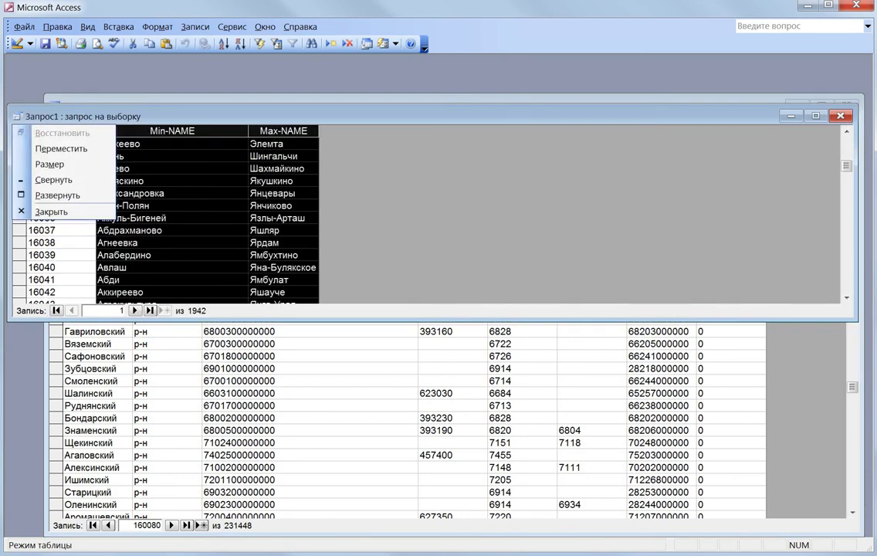
pyautogui.press('Escape')
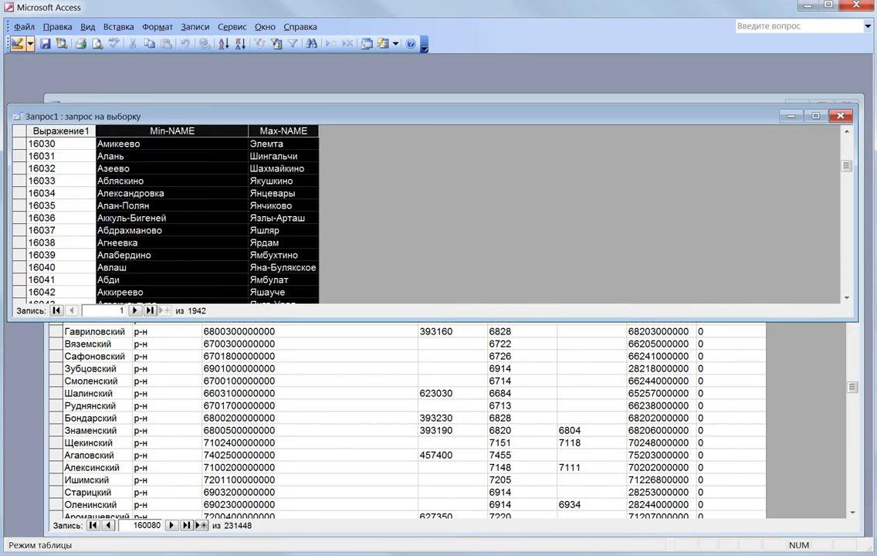
pyautogui.click(17, 43)
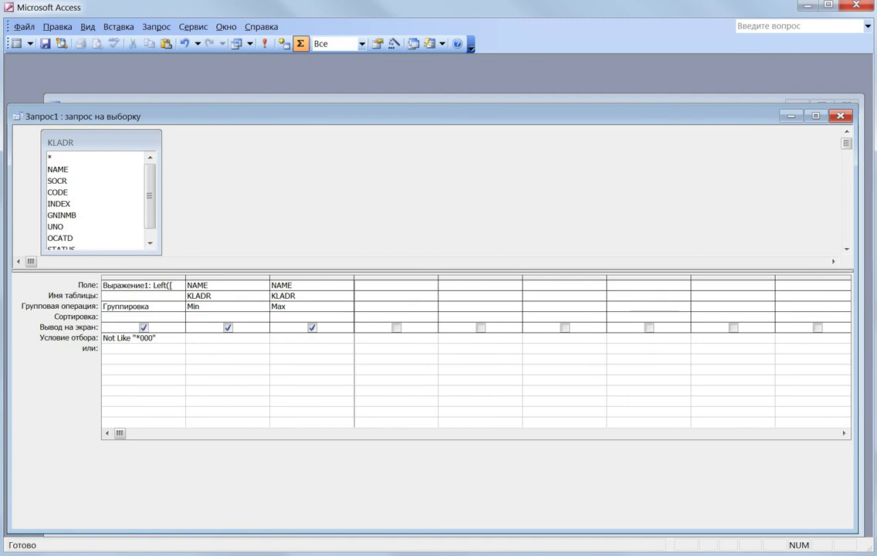
# Step: Try to extend the criterion of the Left([CODE];5) expression with "and like 00000000"
pyautogui.write('and like')
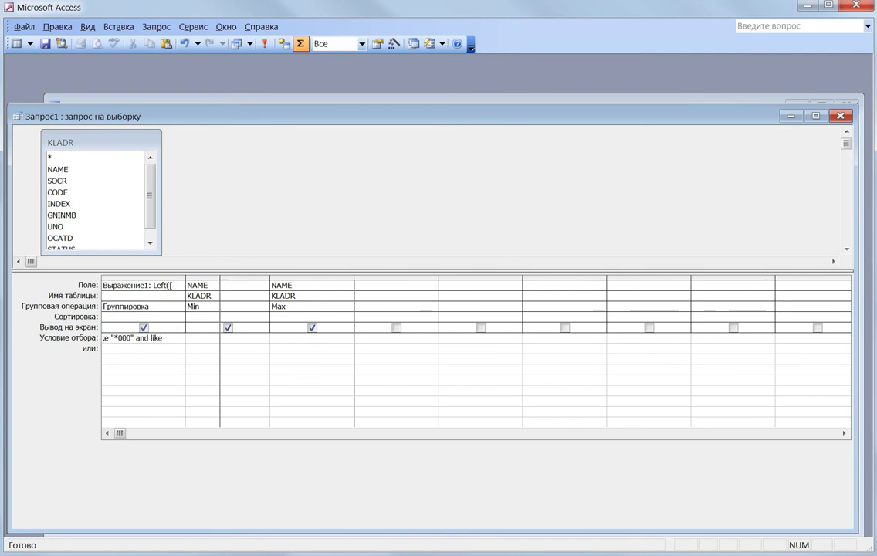
pyautogui.write(' 00000000')
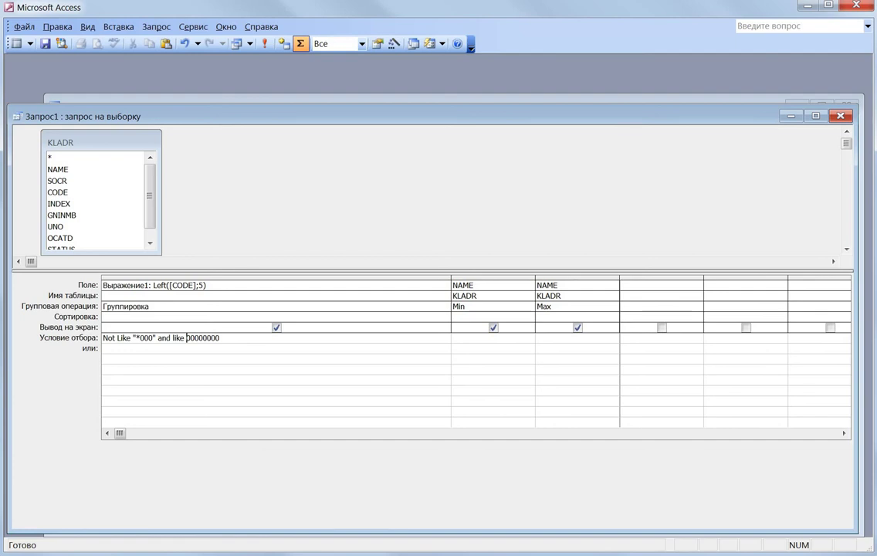
pyautogui.click(58, 169)
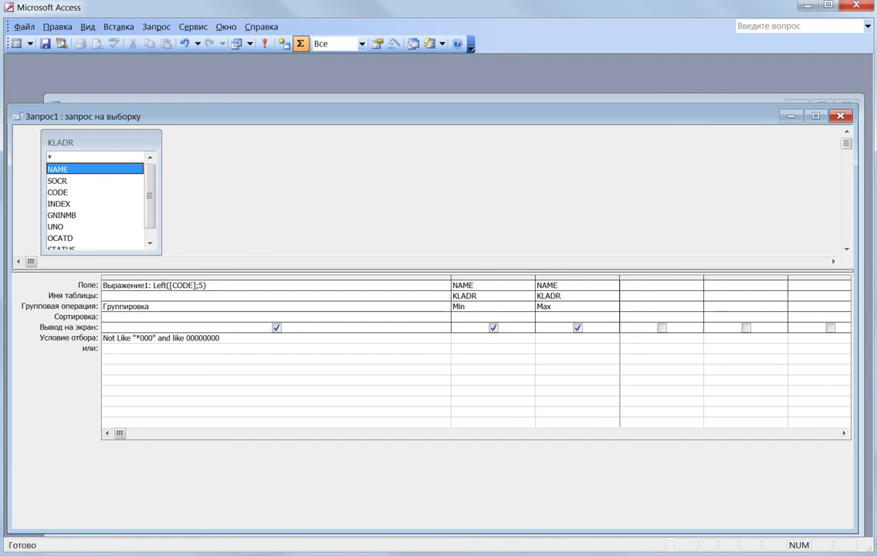
pyautogui.moveTo(386, 116)
pyautogui.mouseDown()
pyautogui.moveTo(395, 197)
pyautogui.moveTo(383, 132)
pyautogui.mouseUp()
# Step: Add the KLADR field CODE to the query with the criterion Like "*00000000" and the group operation Условие
pyautogui.doubleClick(55, 209)
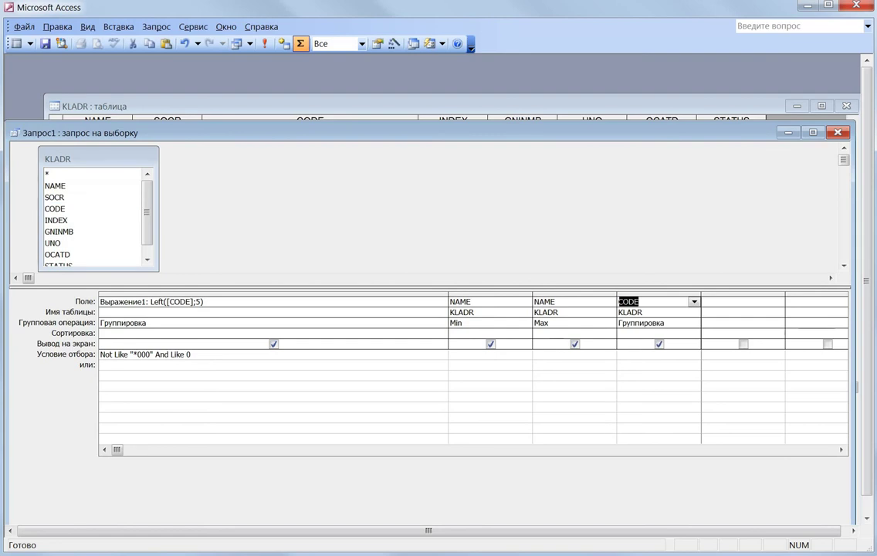
pyautogui.click(656, 355)
pyautogui.write('00000000')
pyautogui.press('Return')
pyautogui.click(622, 354)
pyautogui.write('*')
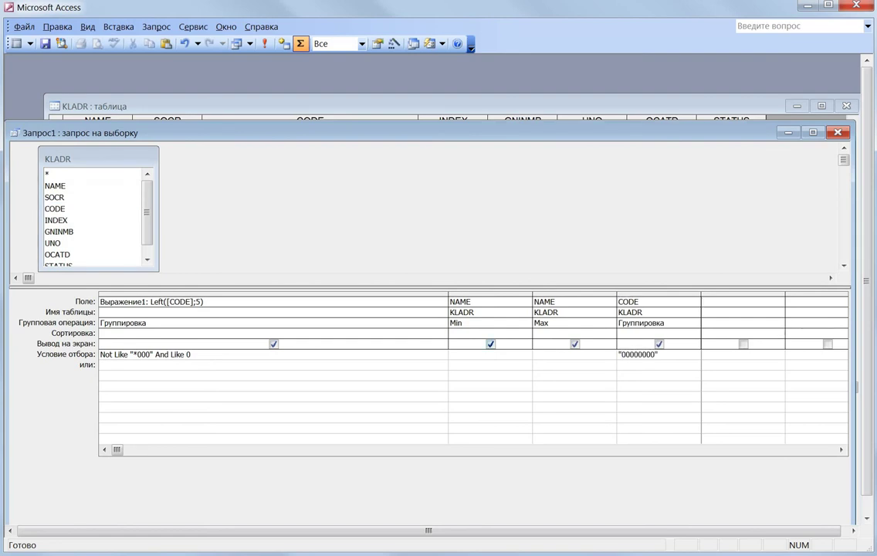
pyautogui.click(663, 354)
pyautogui.click(694, 322)
pyautogui.moveTo(694, 347); pyautogui.dragTo(694, 392)
pyautogui.click(635, 403)
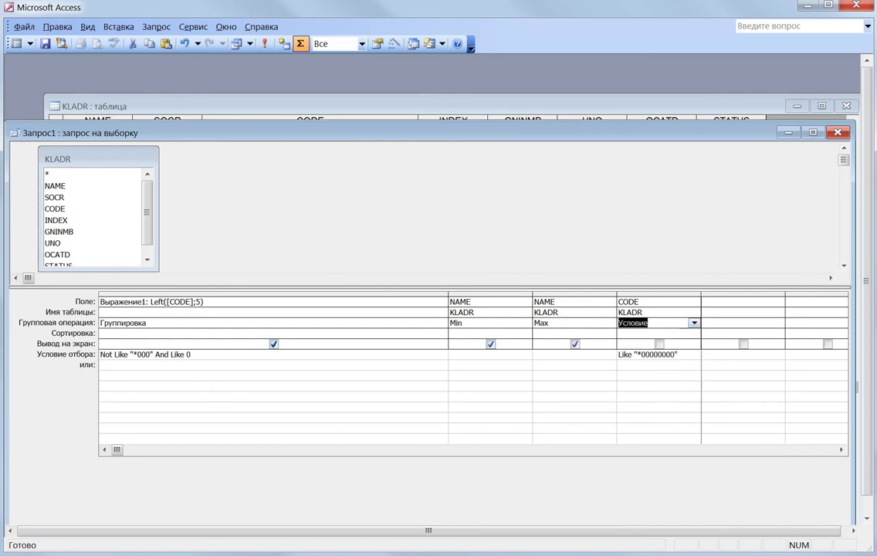
# Step: Run the query, return to its design, and check the CODE values of the р-н records in the KLADR table
pyautogui.click(147, 323)
pyautogui.moveTo(191, 355); pyautogui.dragTo(153, 354)
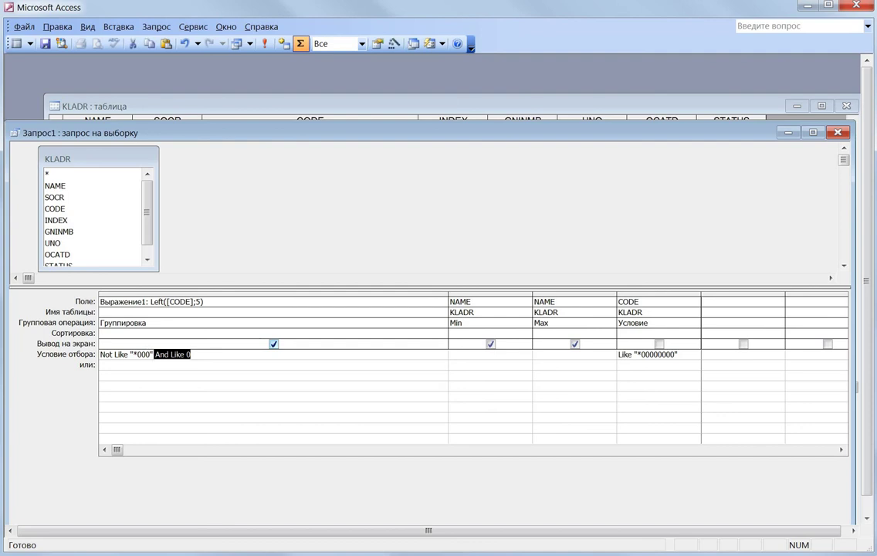
pyautogui.click(265, 44)
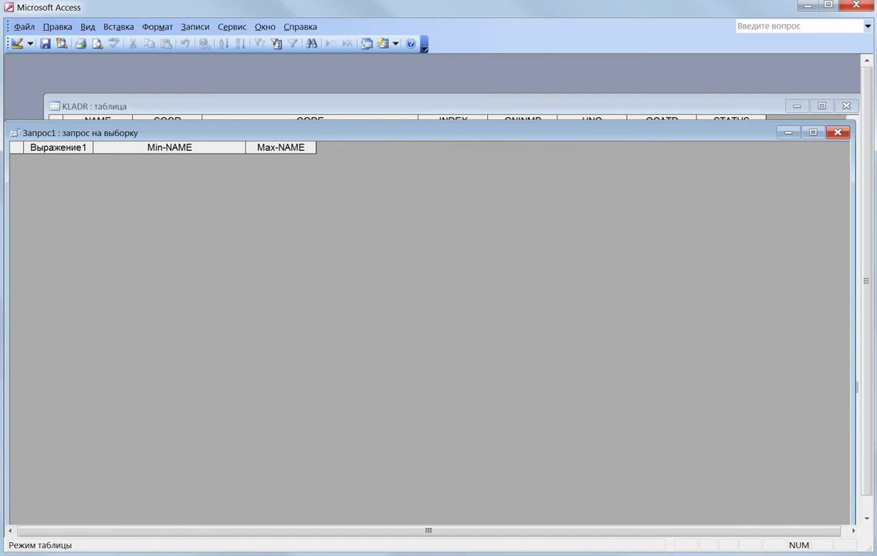
pyautogui.click(15, 43)
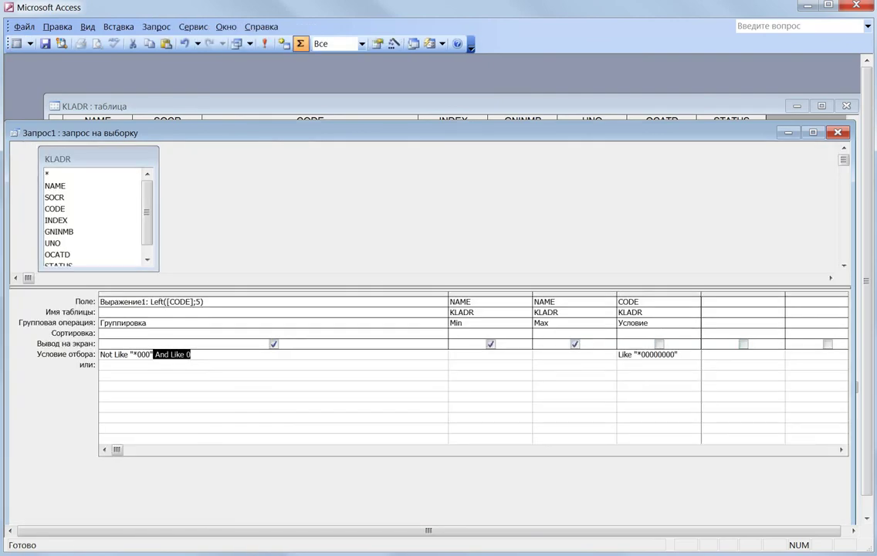
pyautogui.hotkey('ctrl', 'F6')
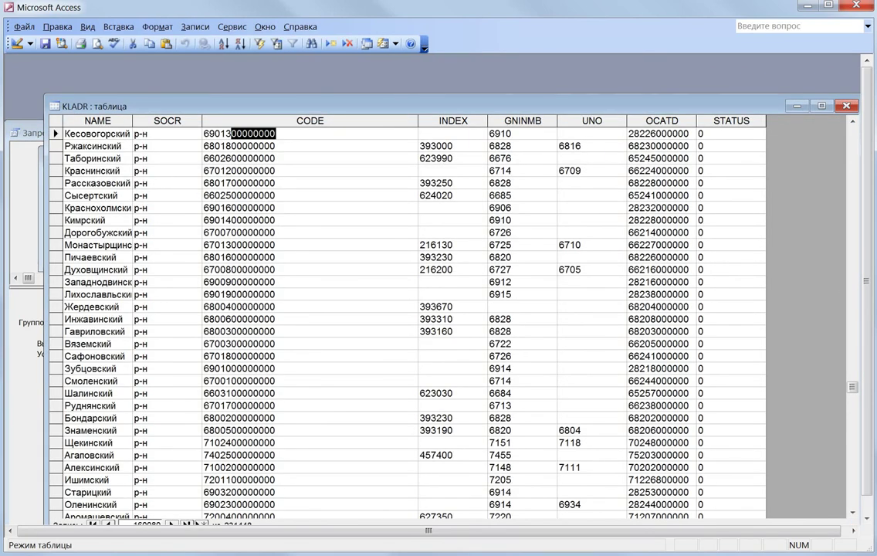
pyautogui.hotkey('ctrl', 'F6')
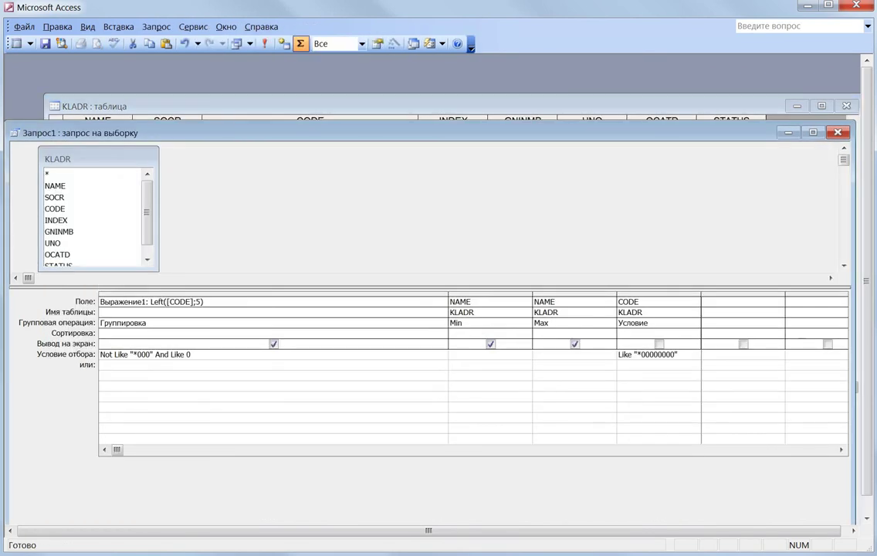
# Step: Remove "And Like 0" from the criterion of the Left([CODE];5) expression, and run the query again
pyautogui.hotkey('shift', 'Left')
pyautogui.hotkey('shift', 'Left')
pyautogui.hotkey('shift', 'Left')
pyautogui.hotkey('shift', 'Left')
pyautogui.hotkey('shift', 'Left')
pyautogui.hotkey('shift', 'Left')
pyautogui.hotkey('shift', 'Left')
pyautogui.hotkey('shift', 'Left')
pyautogui.hotkey('shift', 'Left')
pyautogui.hotkey('shift', 'Left')
pyautogui.hotkey('shift', 'Left')
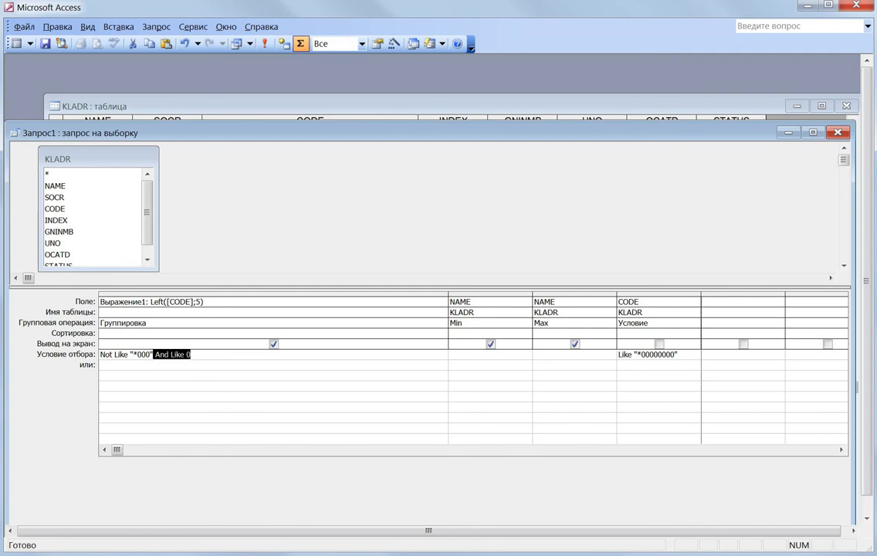
pyautogui.press('Delete')
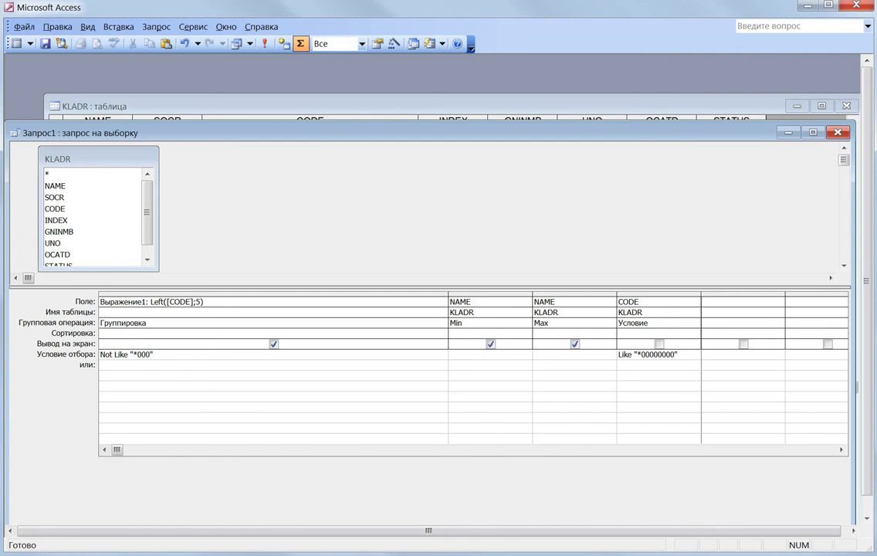
pyautogui.click(265, 44)
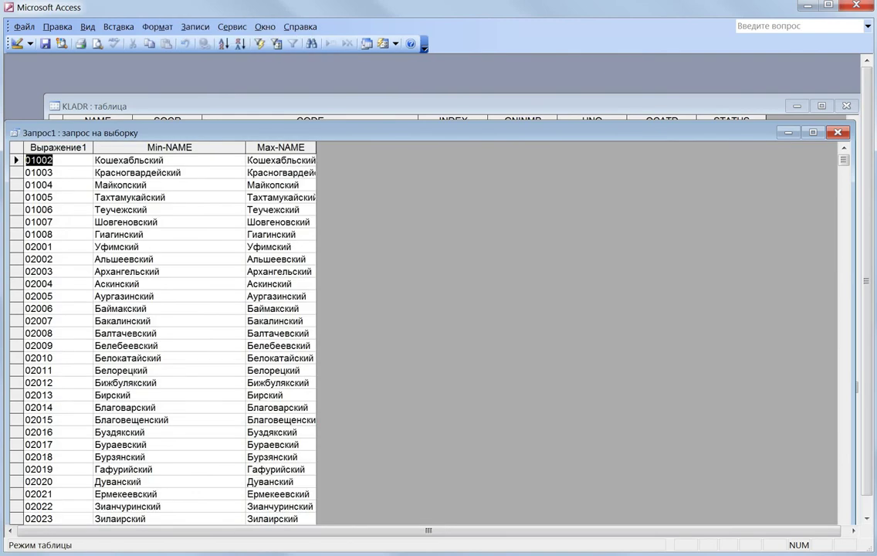
pyautogui.moveTo(266, 133); pyautogui.dragTo(296, 93)
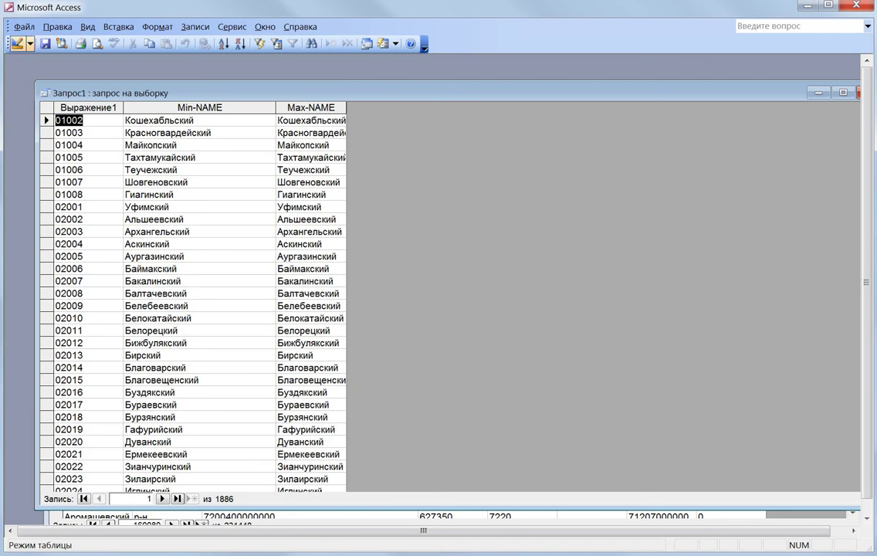
# Step: Return to the query design and delete the NAME column that uses the group operation Min
pyautogui.click(15, 44)
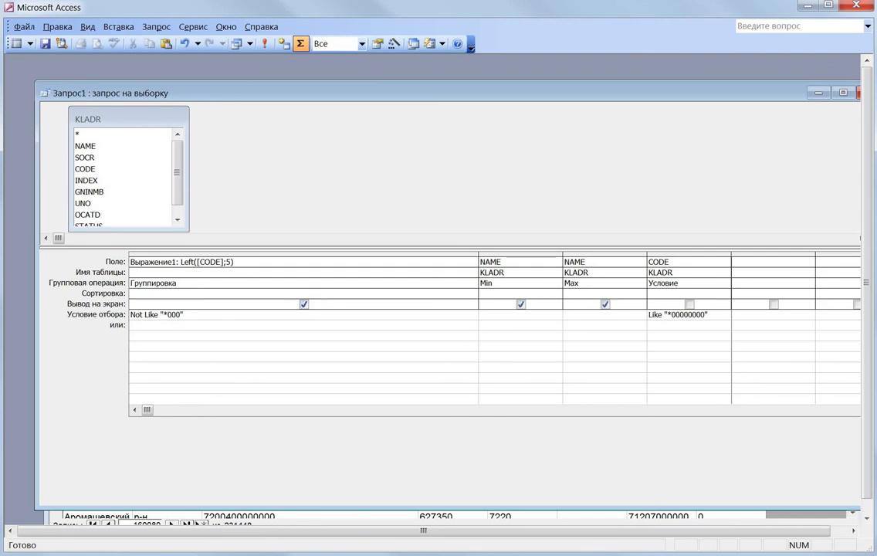
pyautogui.click(520, 254)
pyautogui.press('Delete')
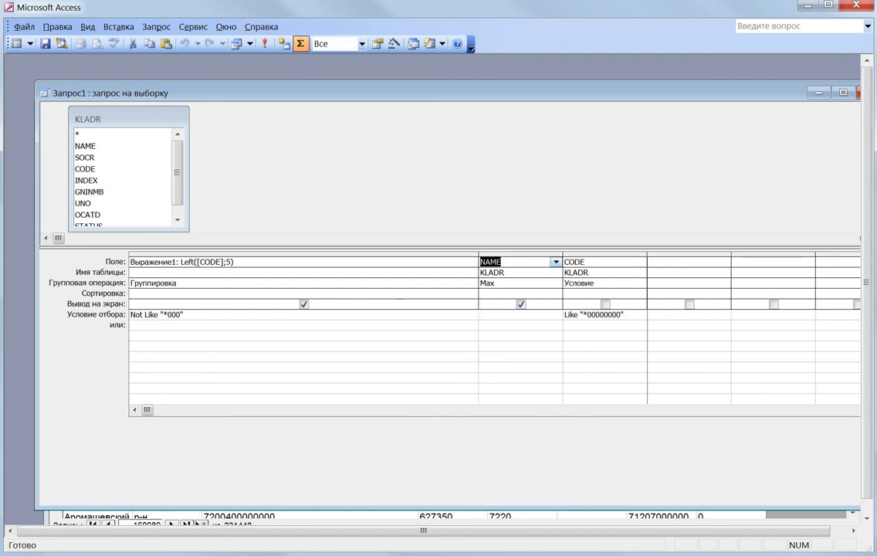
# Step: Run the query, return to its design, set the NAME column's group operation to Группировка, and run it again
pyautogui.click(264, 43)
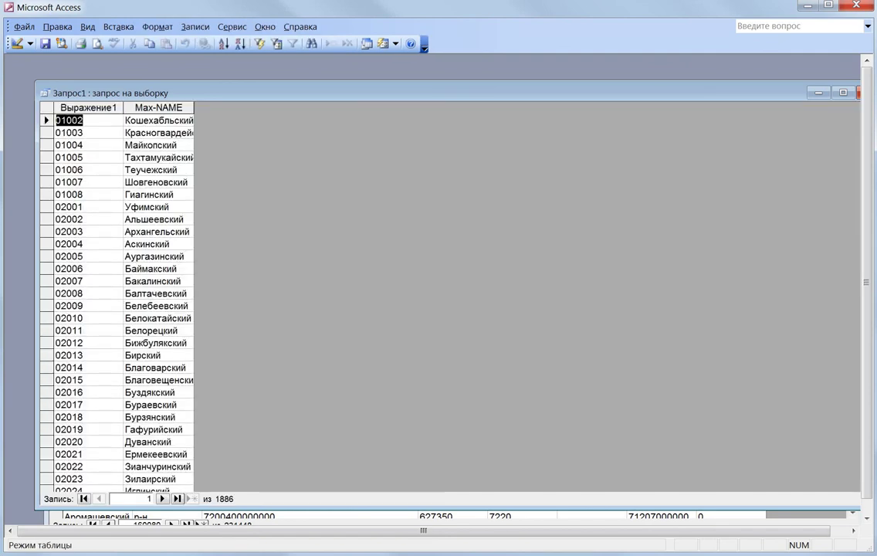
pyautogui.click(16, 43)
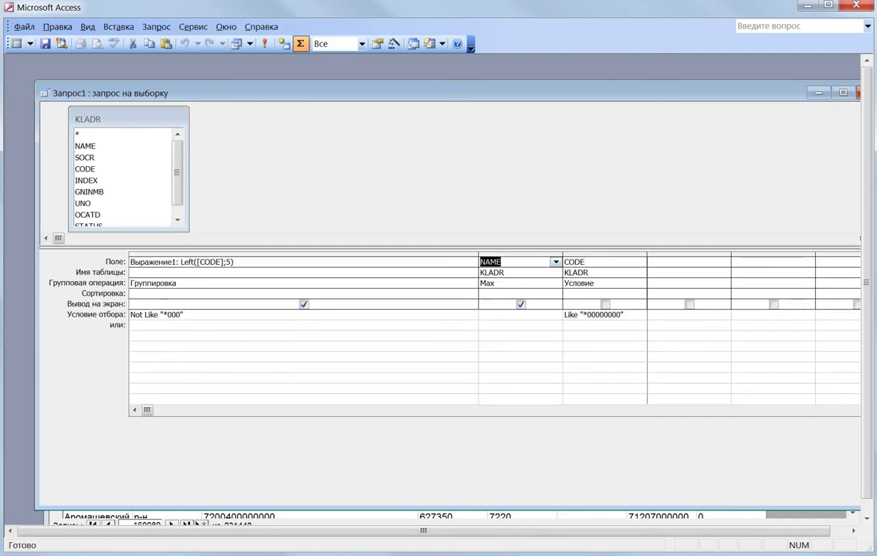
pyautogui.click(556, 283)
pyautogui.click(556, 295)
pyautogui.press('Up')
pyautogui.press('Up')
pyautogui.press('Up')
pyautogui.press('Up')
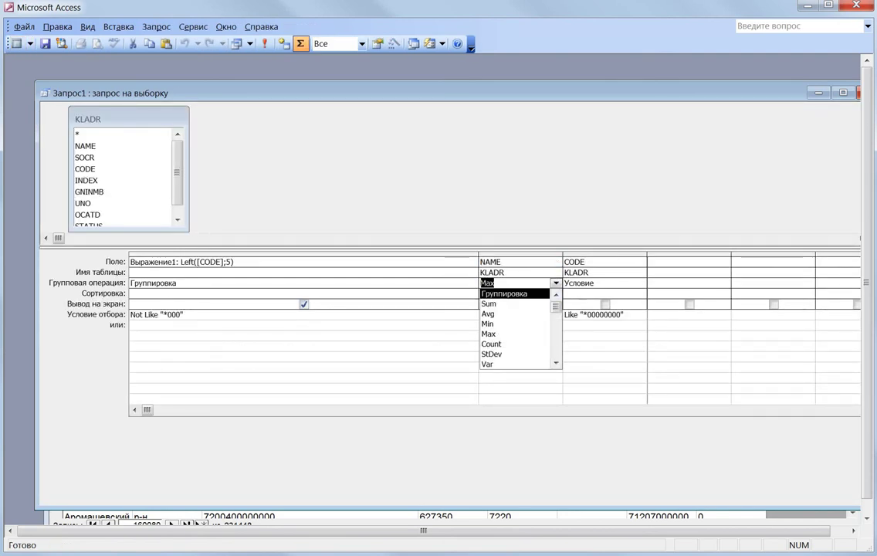
pyautogui.press('Return')
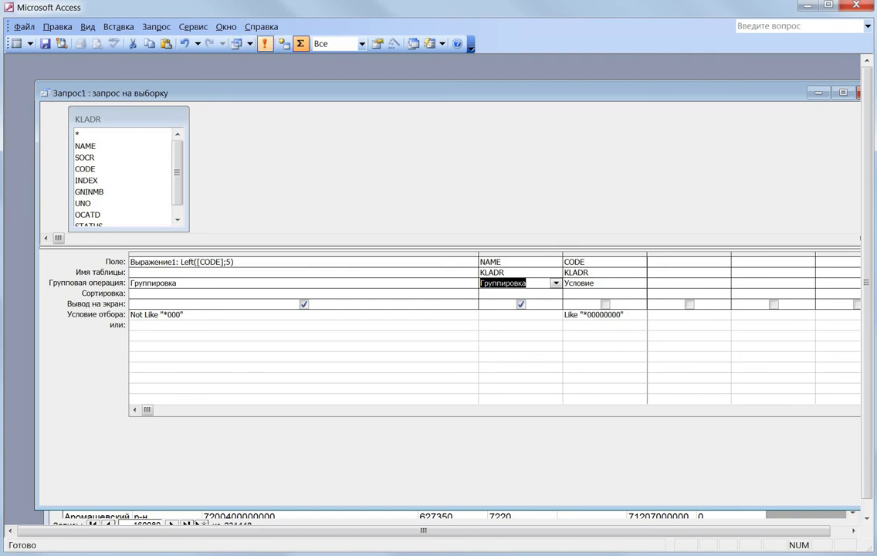
pyautogui.click(265, 44)
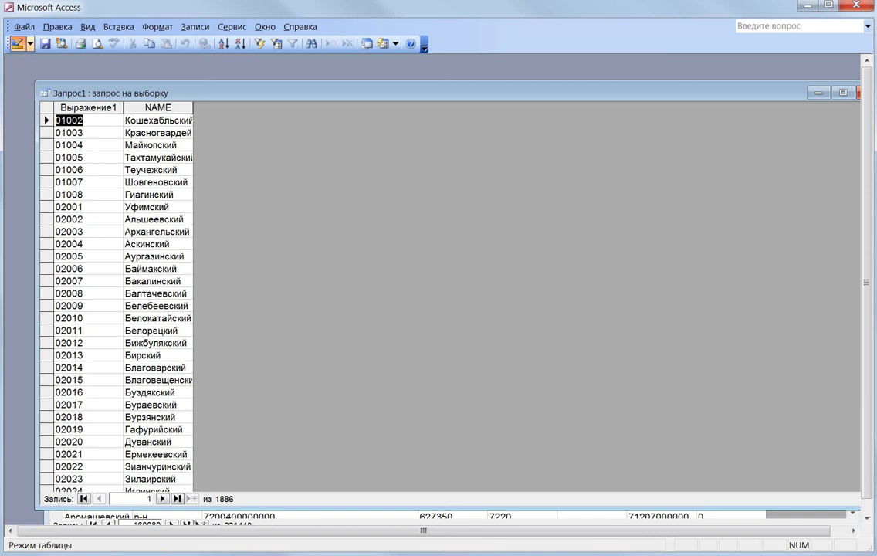
# Step: Rename the Left([CODE];5) expression column as КодРайона in the query design and run the query
pyautogui.click(17, 44)
pyautogui.moveTo(176, 261); pyautogui.dragTo(130, 262)
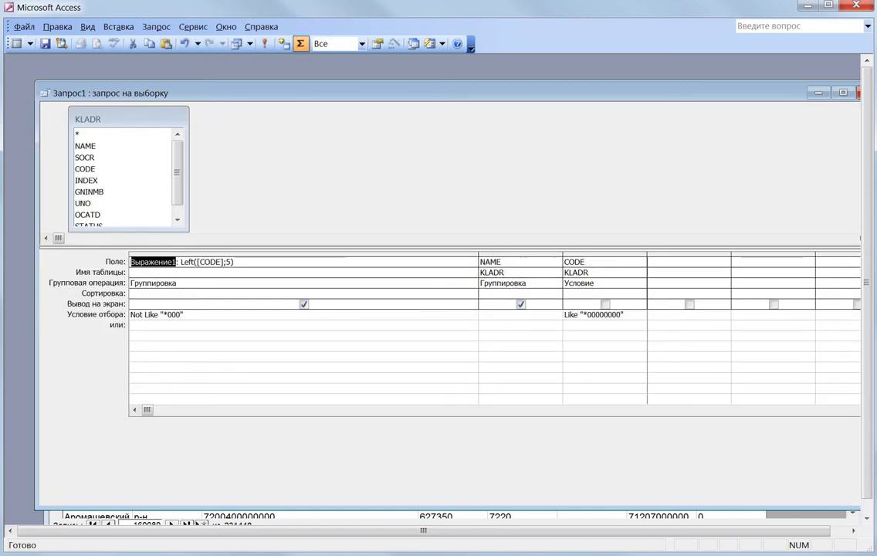
pyautogui.write('Код')
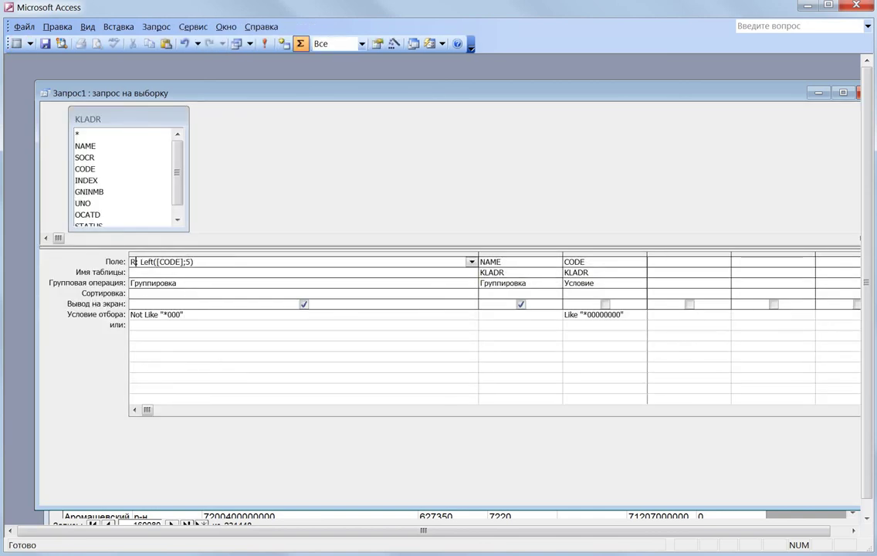
pyautogui.write('Район')
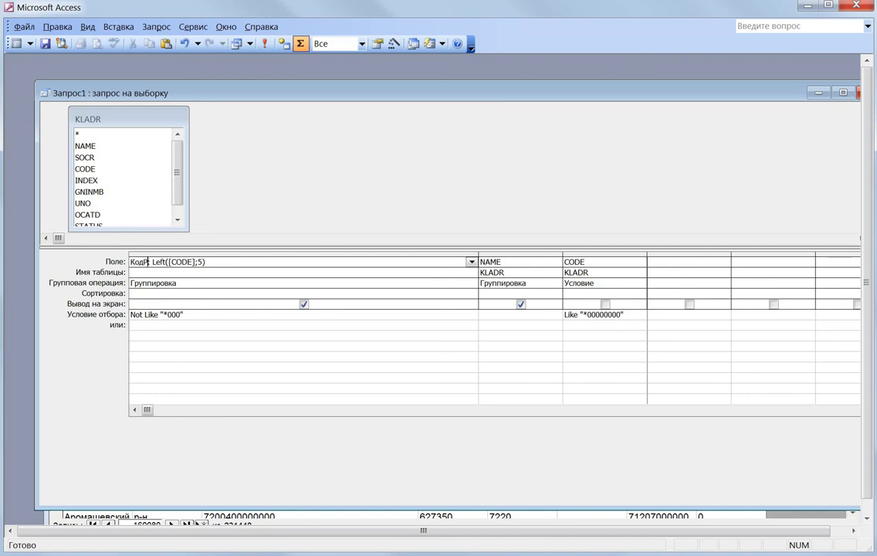
pyautogui.write('а')
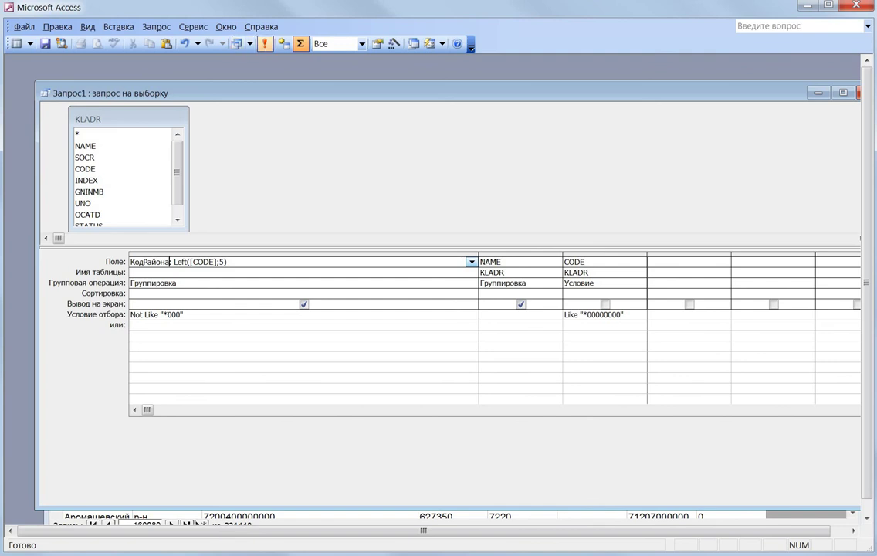
pyautogui.click(265, 44)
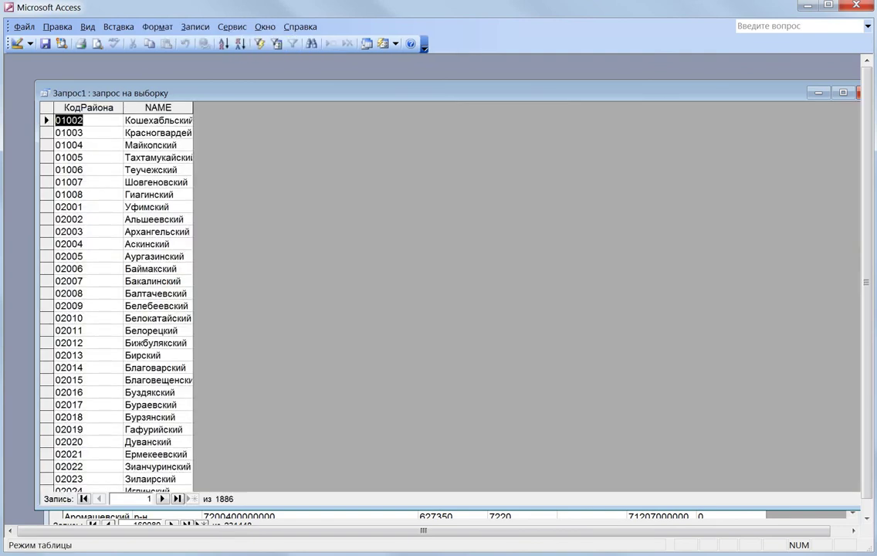
# Step: Fit the width of the NAME column in the query results to its contents
pyautogui.doubleClick(193, 108)
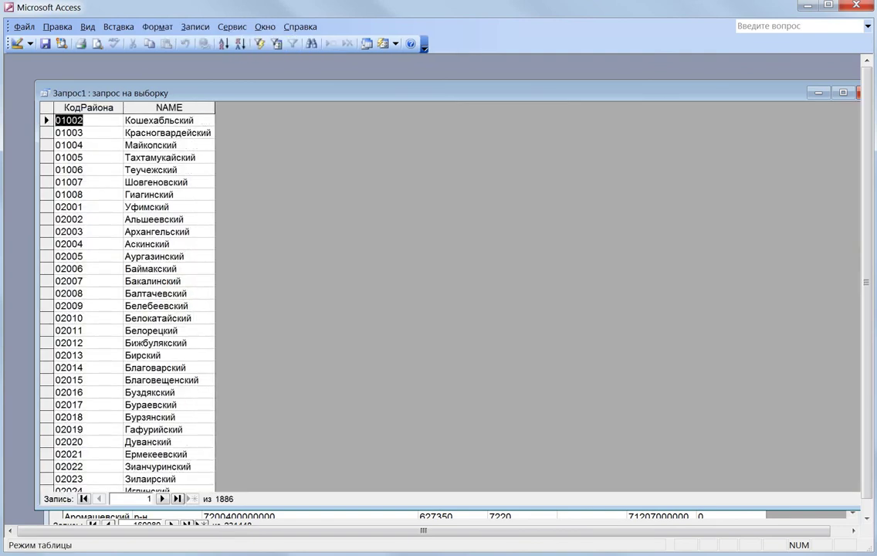
pyautogui.moveTo(624, 554)
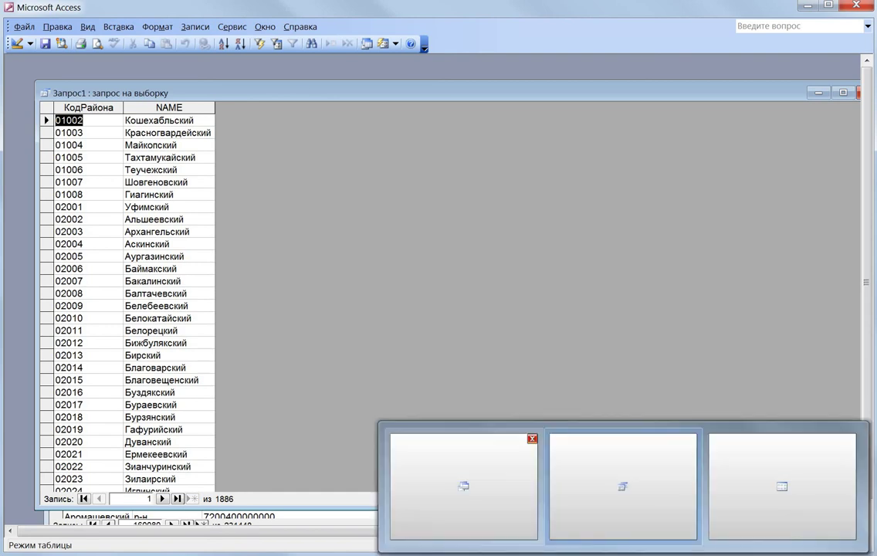
pyautogui.click(161, 194)
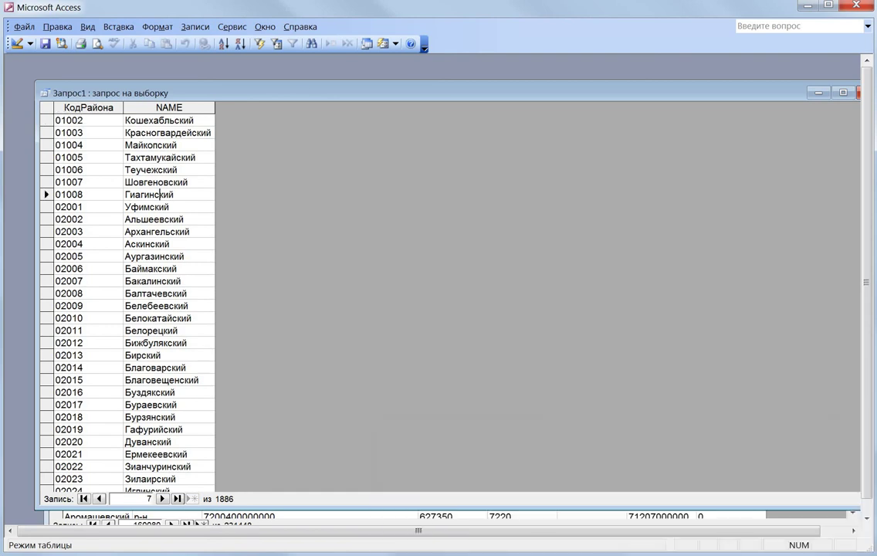
# Step: Add the KLADR field SOCR between NAME and CODE in the query design, then run the query and look through its records
pyautogui.click(17, 44)
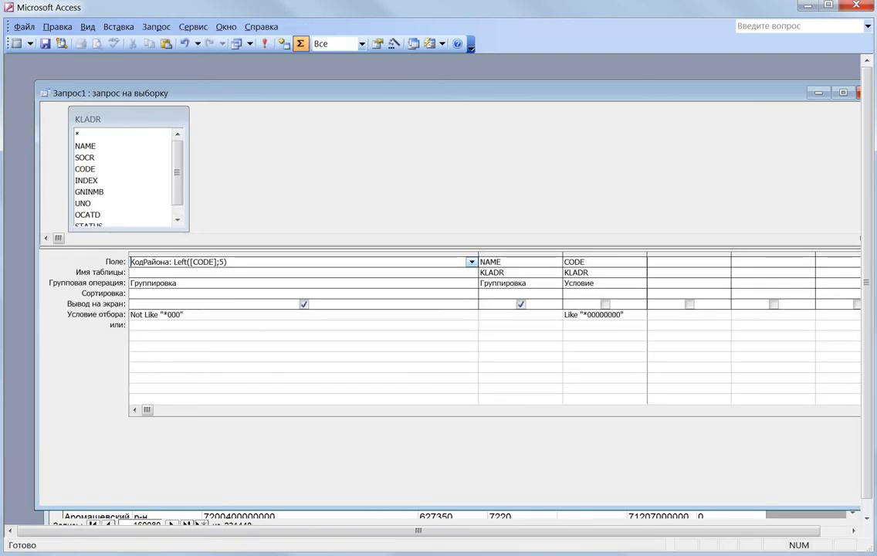
pyautogui.click(85, 157)
pyautogui.moveTo(85, 157); pyautogui.dragTo(587, 266)
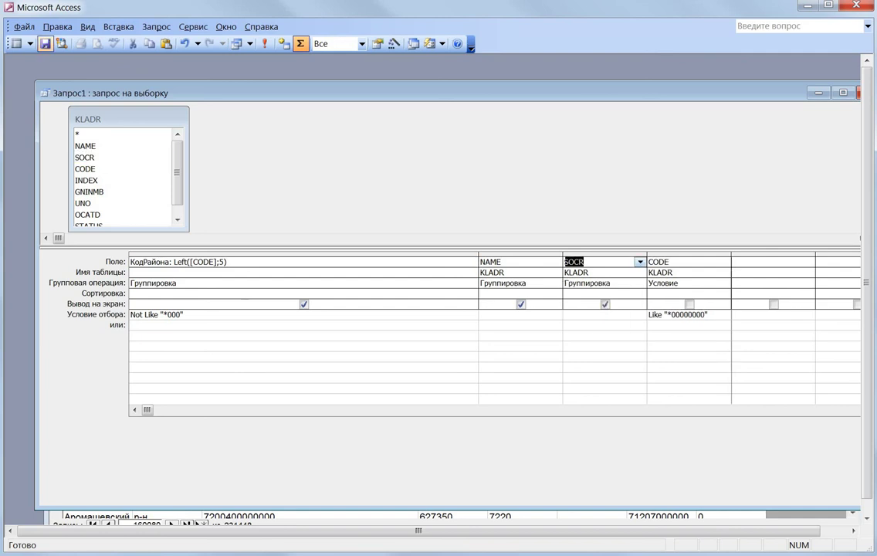
pyautogui.click(264, 44)
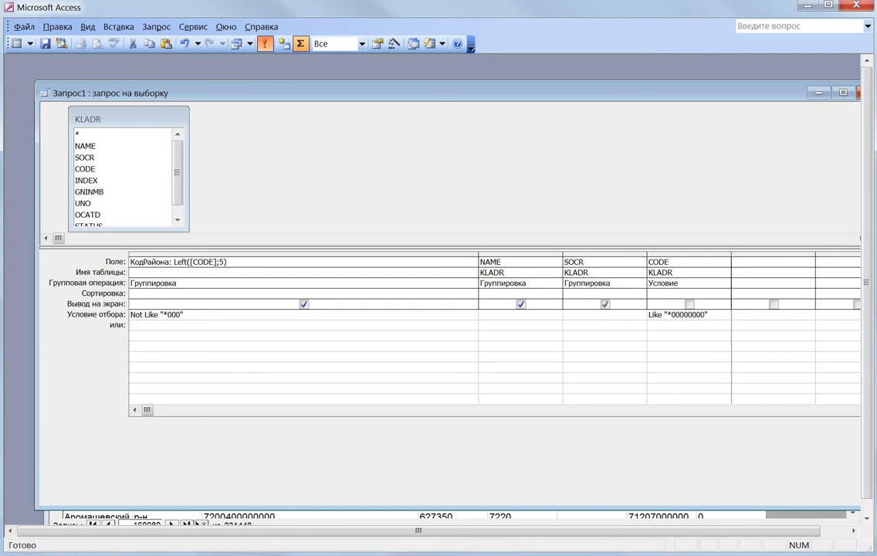
pyautogui.scroll(-20, 162, 301)
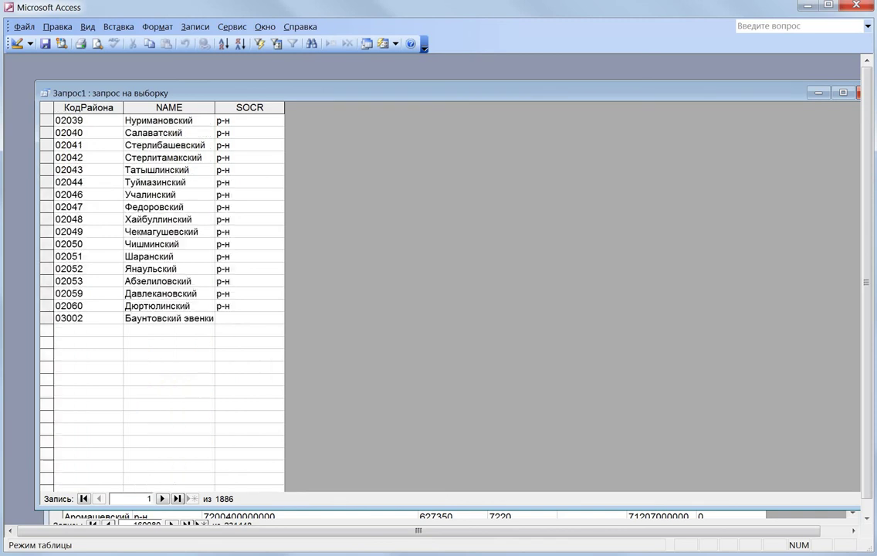
pyautogui.scroll(-20, 162, 301)
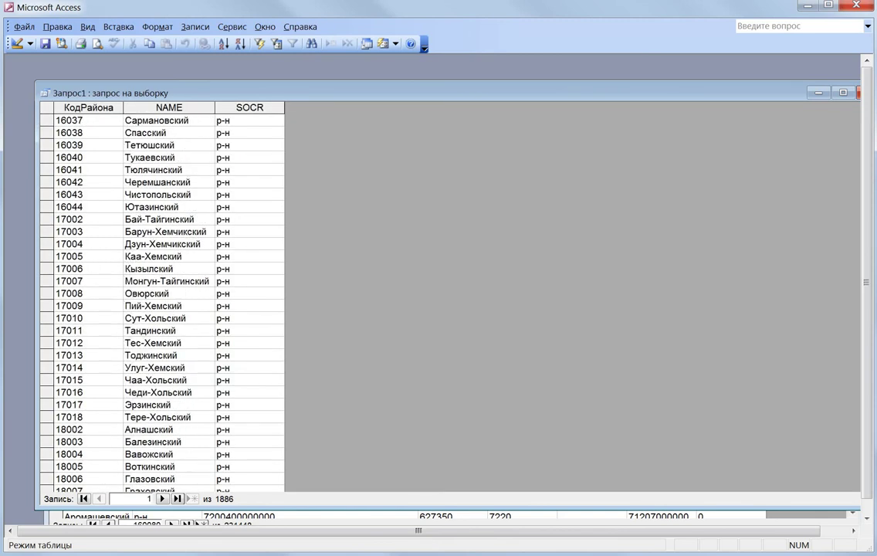
pyautogui.scroll(-20, 162, 301)
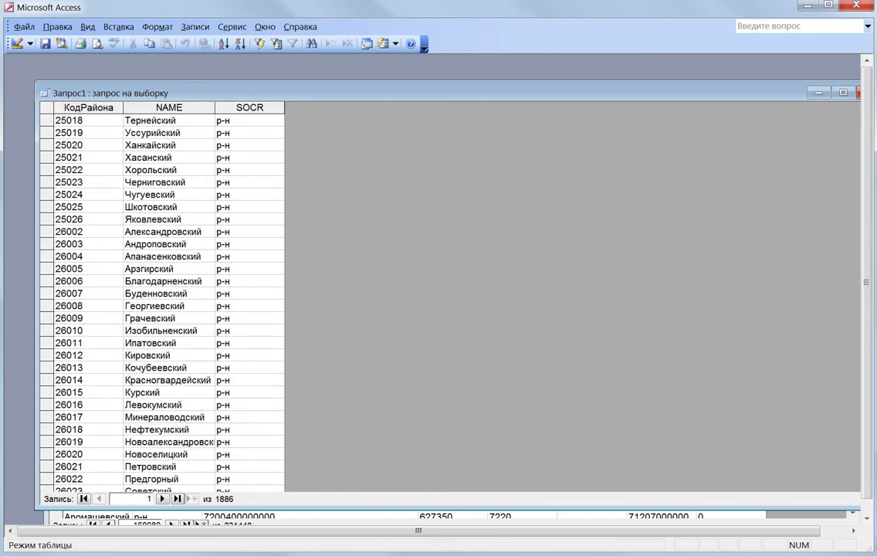
pyautogui.scroll(-20, 162, 301)
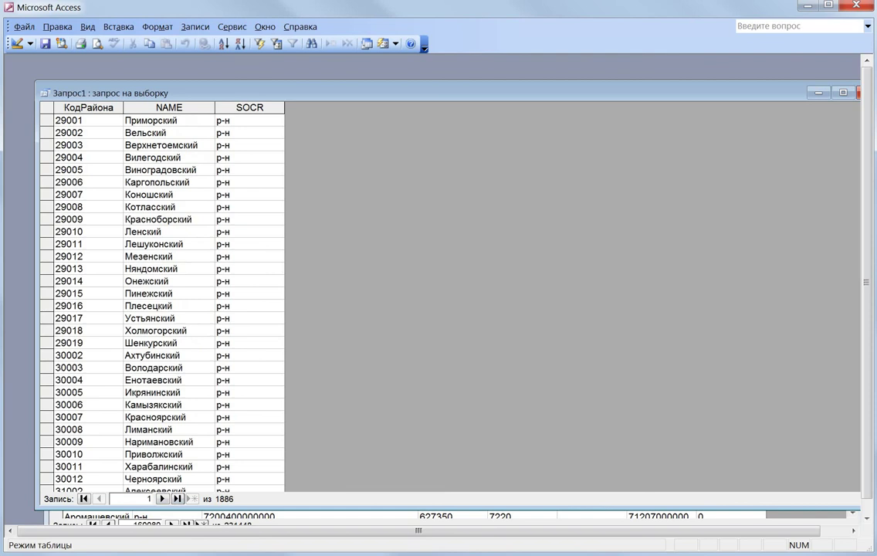
# Step: Delete the criterion Not Like "*000" from the КодРайона column in the query design and run the query
pyautogui.click(17, 44)
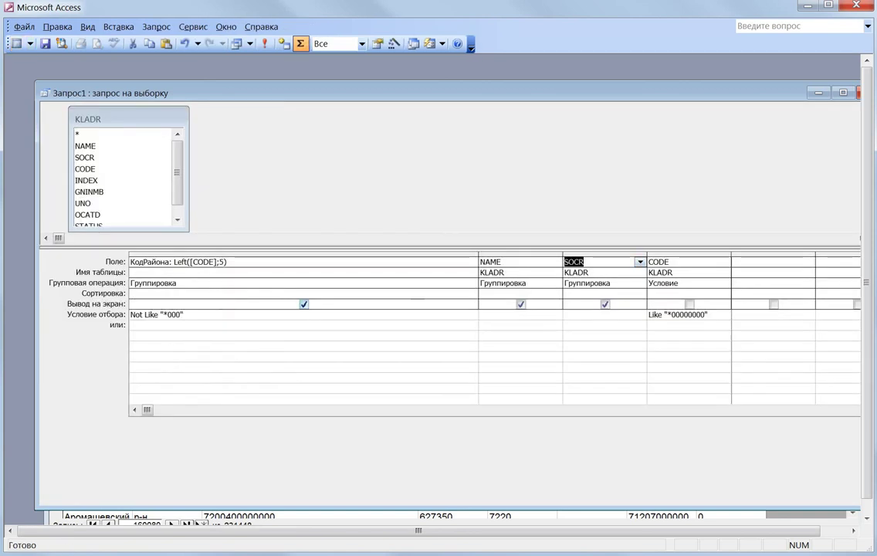
pyautogui.click(303, 304)
pyautogui.moveTo(186, 314); pyautogui.dragTo(129, 314)
pyautogui.press('Delete')
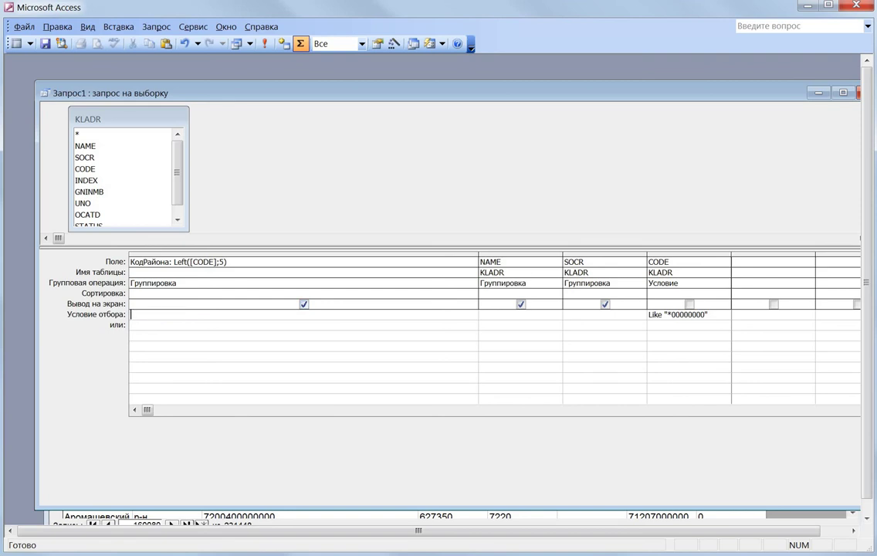
pyautogui.click(265, 44)
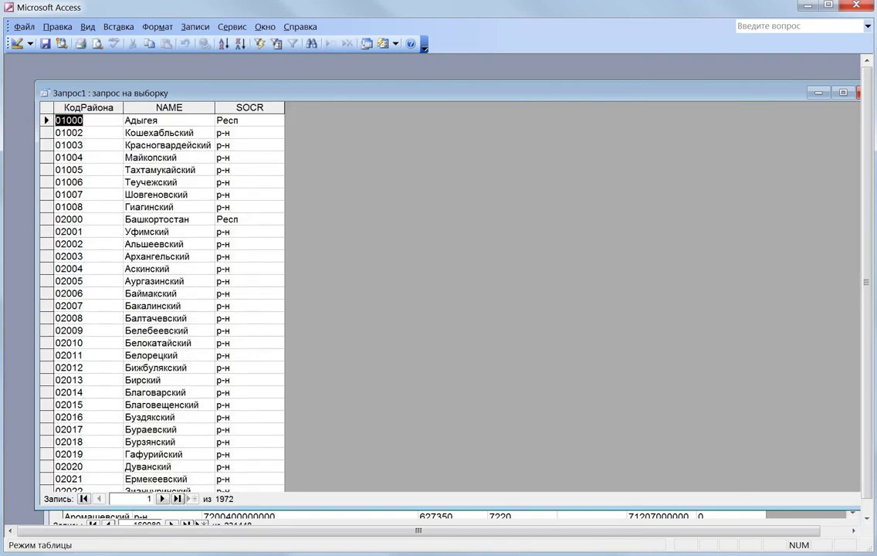
# Step: Examine how region records such as Башкортостан and their р-н records are listed by КодРайона in the query results
pyautogui.moveTo(46, 133); pyautogui.dragTo(47, 454)
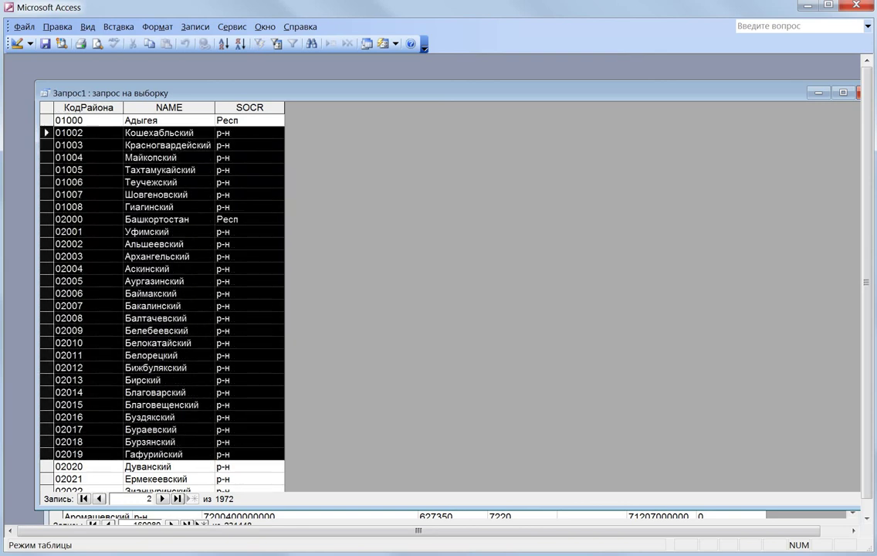
pyautogui.click(47, 219)
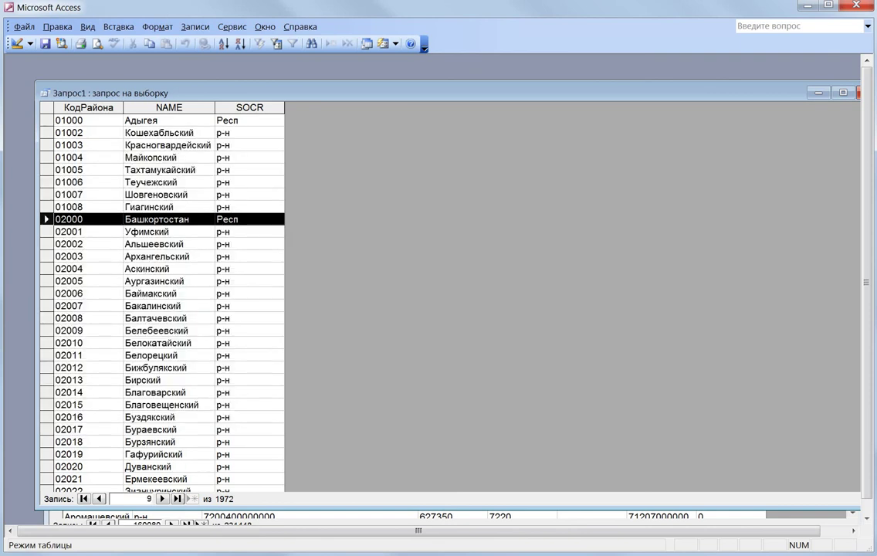
pyautogui.moveTo(46, 232); pyautogui.dragTo(46, 392)
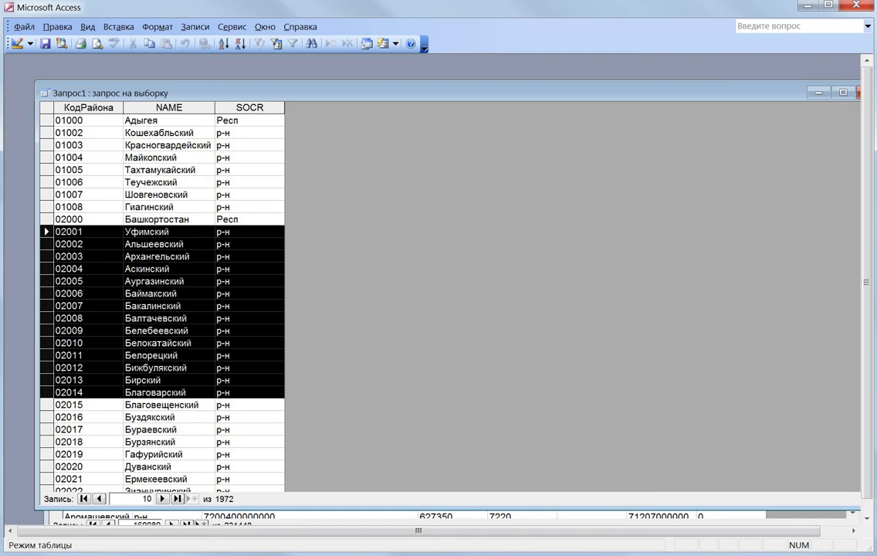
pyautogui.scroll(-15, 162, 301)
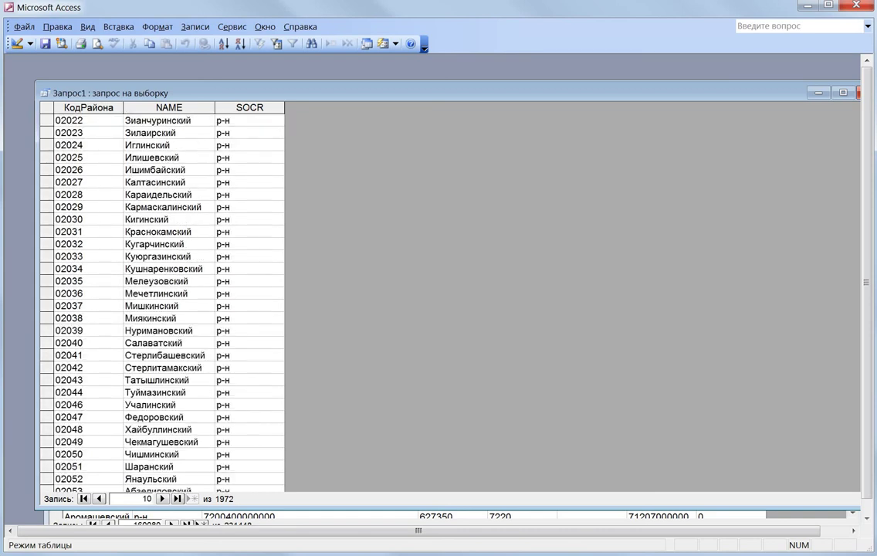
pyautogui.scroll(-20, 162, 301)
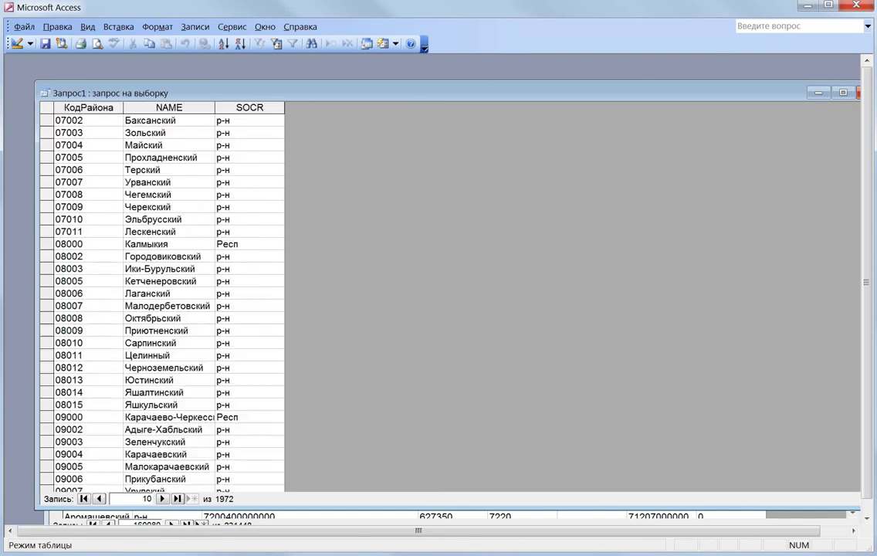
pyautogui.scroll(-20, 162, 301)
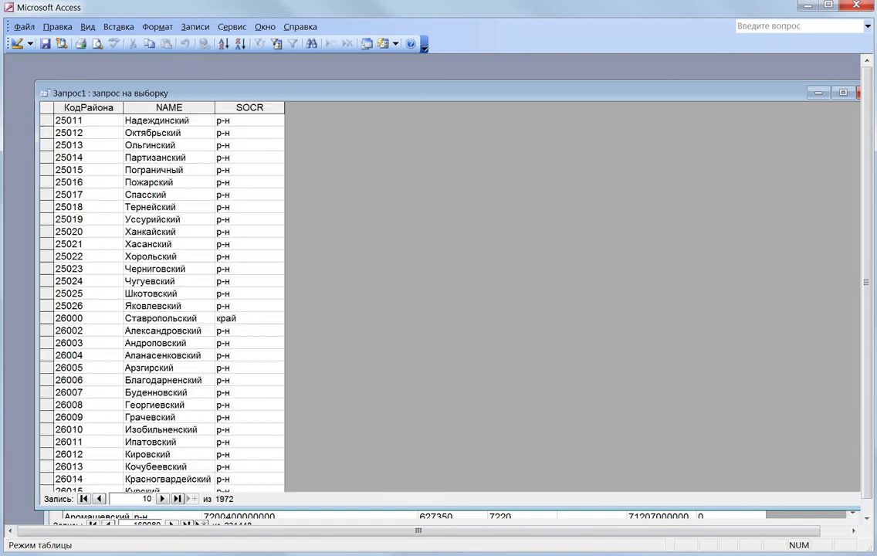
pyautogui.scroll(-20, 162, 302)
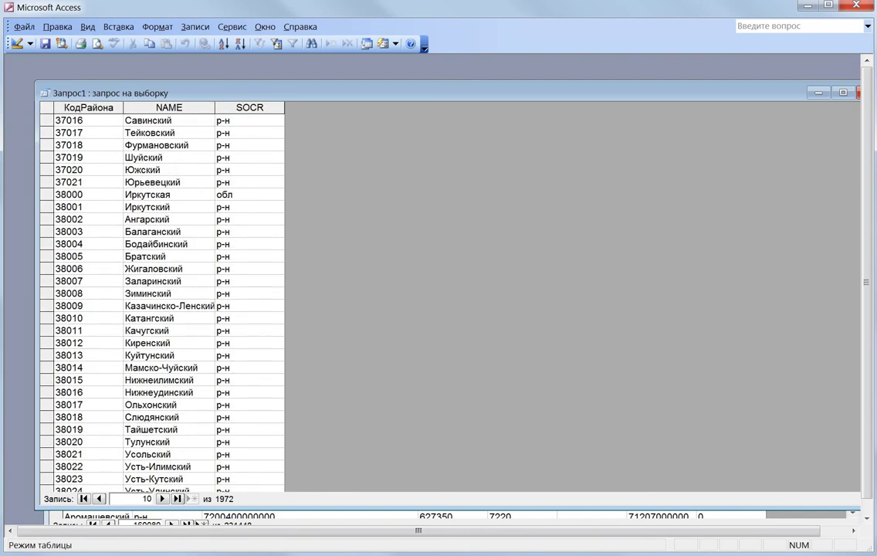
# Step: Bring the whole query window into view, select the records from 77000 Москва to 77019 Щаповское, and return to the design
pyautogui.moveTo(780, 92); pyautogui.dragTo(751, 90)
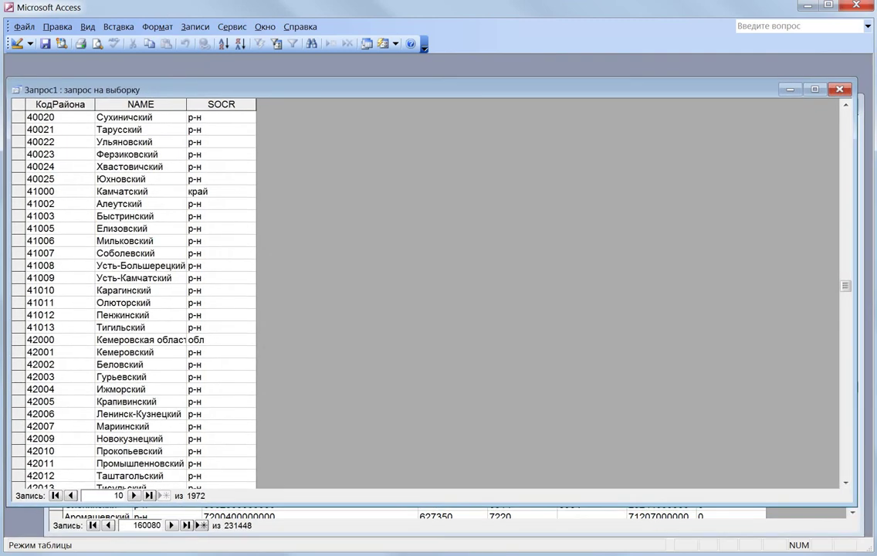
pyautogui.moveTo(845, 285); pyautogui.dragTo(845, 456)
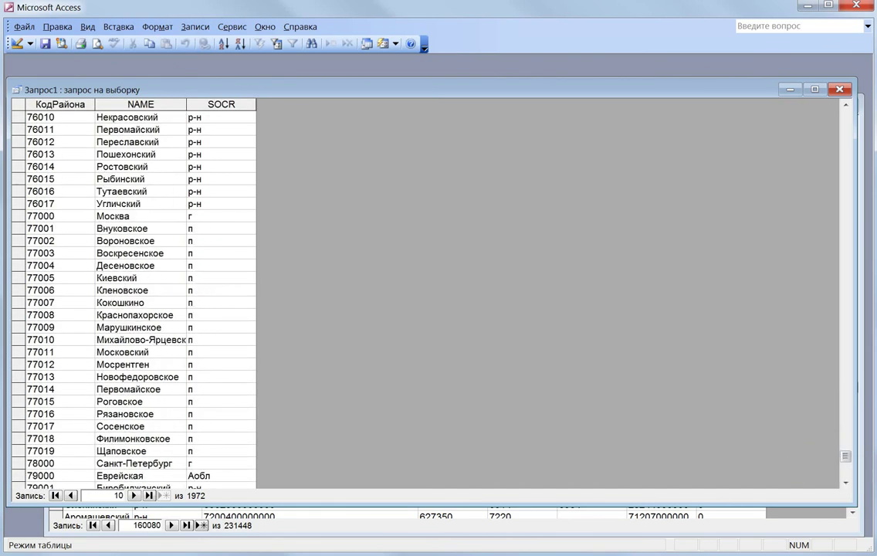
pyautogui.moveTo(17, 216); pyautogui.dragTo(18, 402)
pyautogui.moveTo(19, 463); pyautogui.dragTo(18, 451)
pyautogui.scroll(-1, 134, 293)
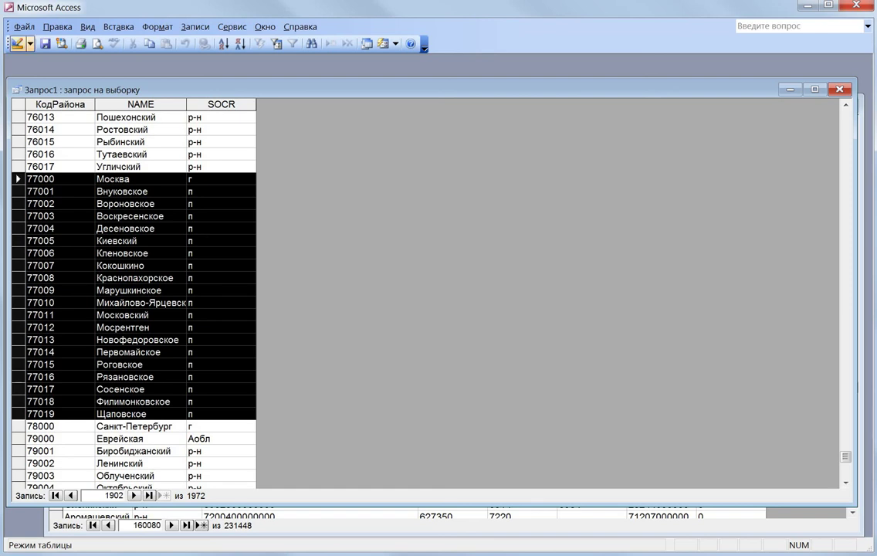
pyautogui.click(17, 44)
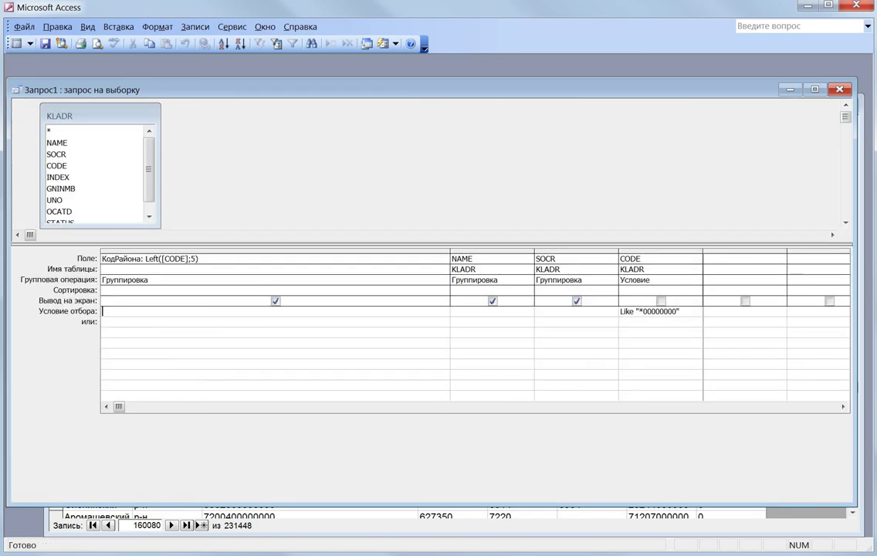